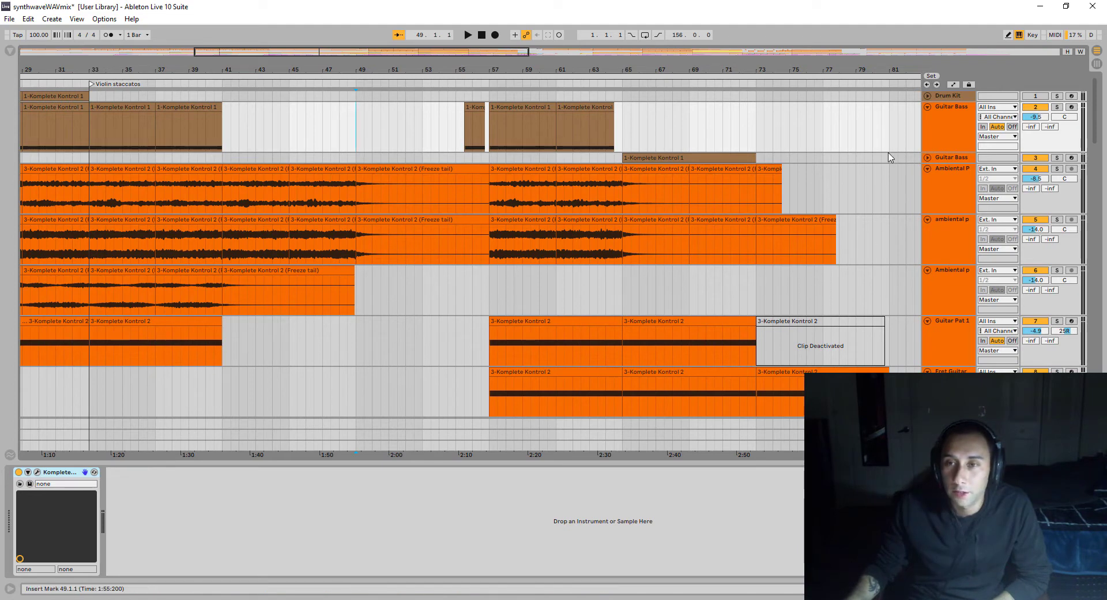
Step: Unfold the second Guitar Bass track and look through the arrangement's tracks from the basses down to the lowest ones
click(928, 157)
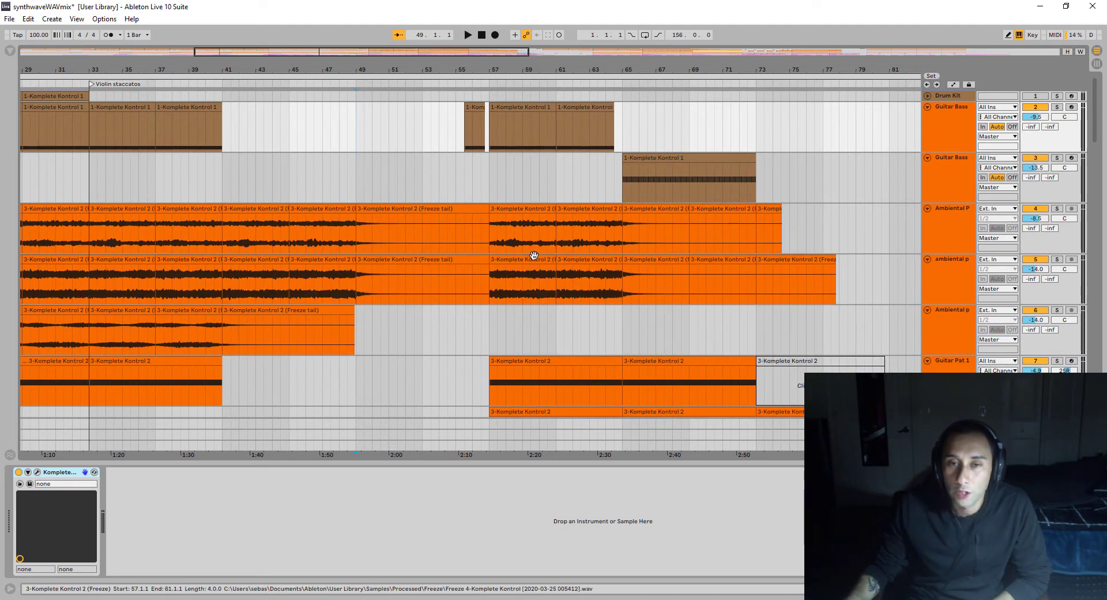
scroll(502, 278, down, 2)
scroll(502, 278, down, 5)
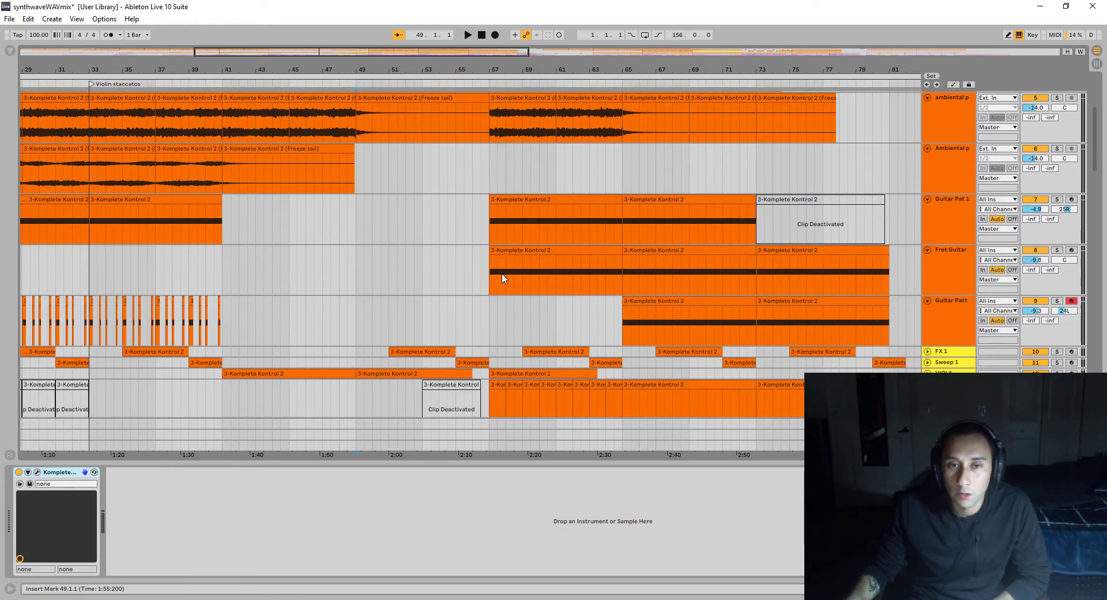
click(357, 236)
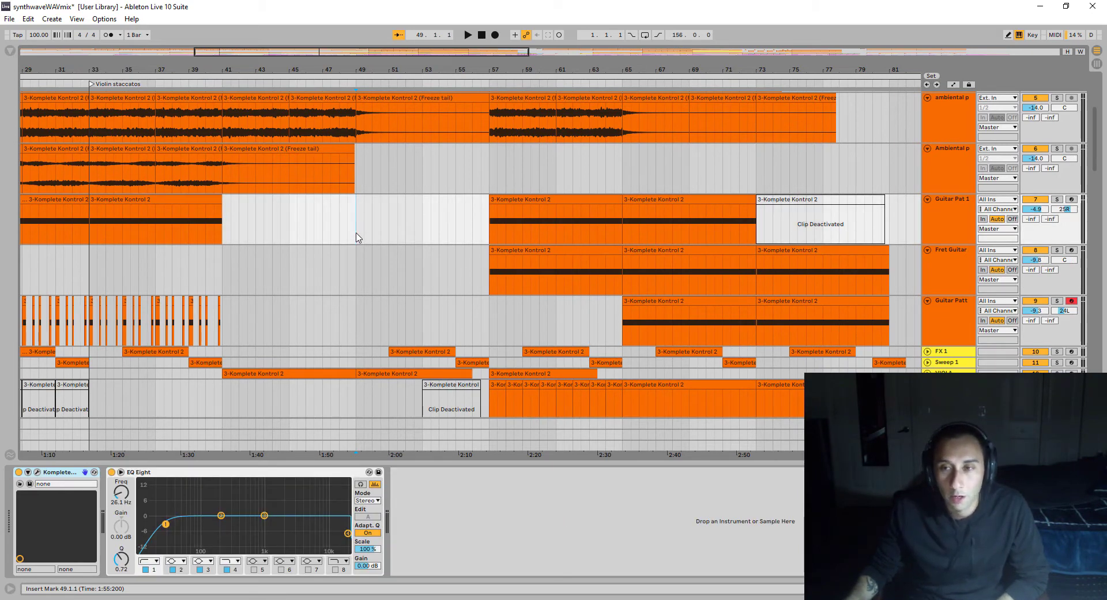
scroll(403, 231, up, 6)
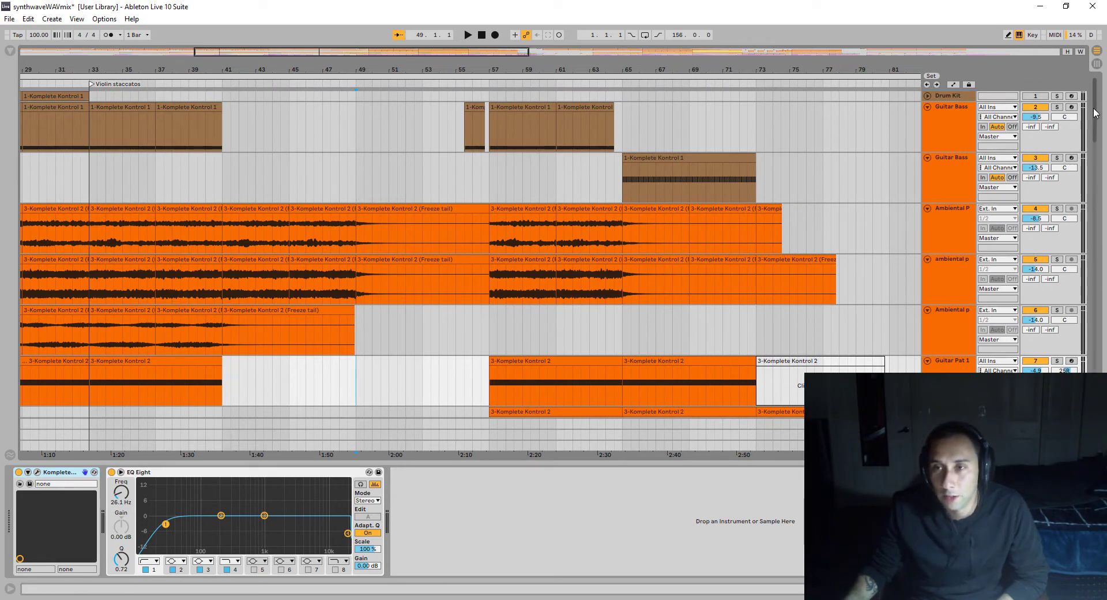
scroll(889, 150, down, 15)
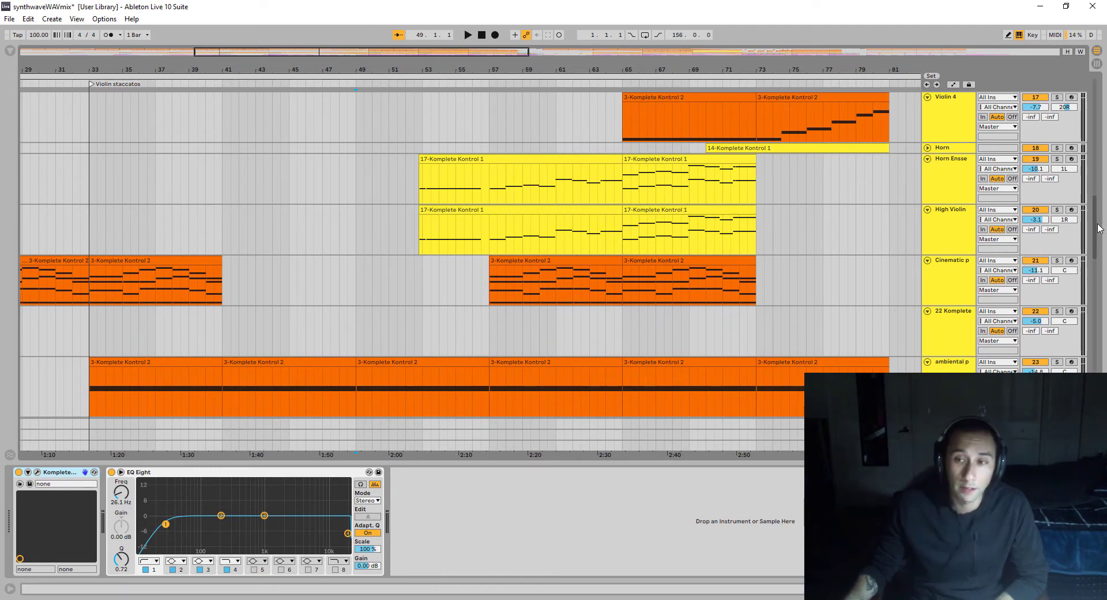
drag(1097, 228, 1086, 330)
scroll(296, 224, up, 15)
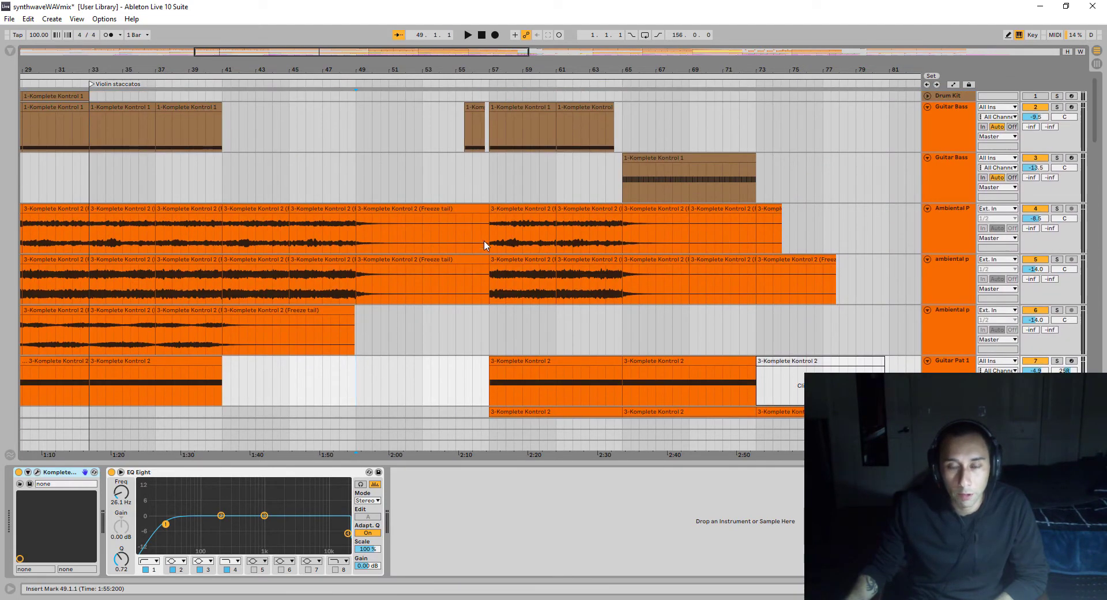
Step: Place the insert marker at bar 57 on the lowest ambient track and examine the bass, ambient and guitar clips around it
drag(535, 69, 535, 55)
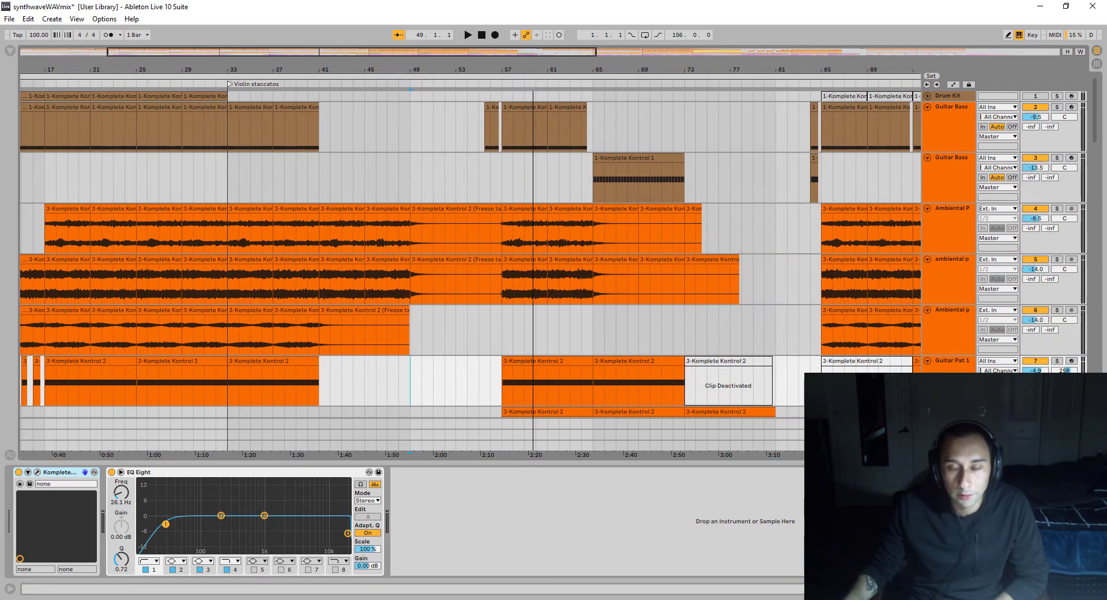
scroll(642, 212, down, 5)
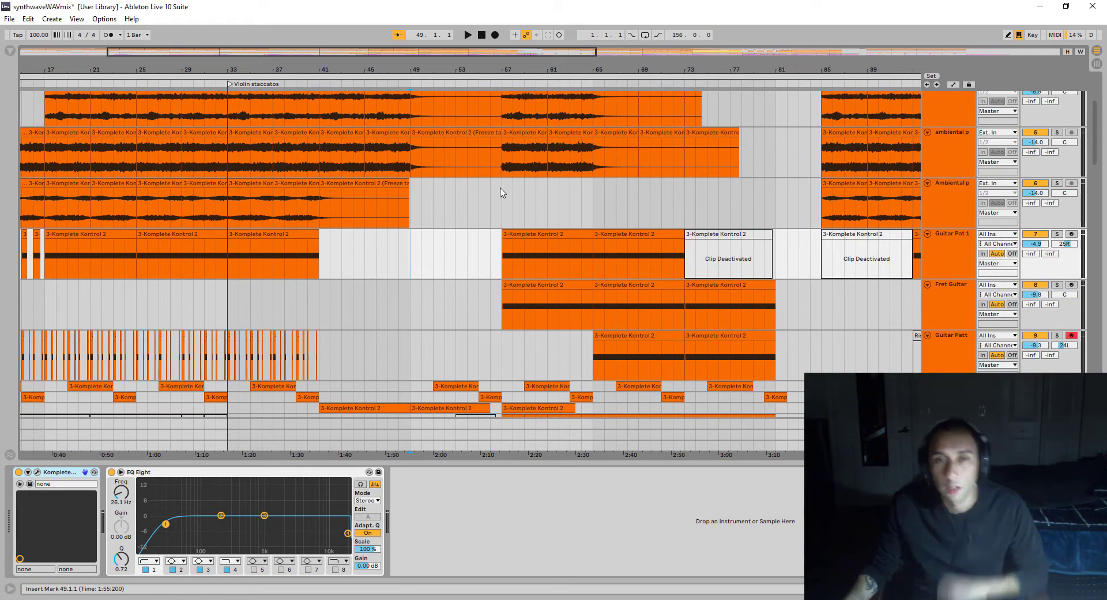
click(501, 188)
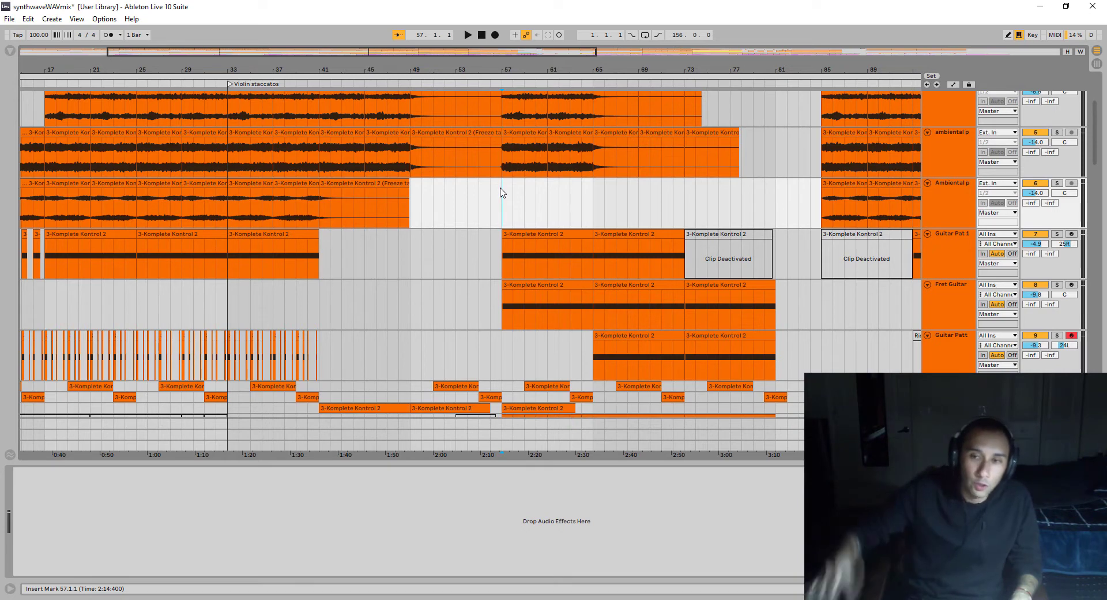
scroll(543, 149, up, 5)
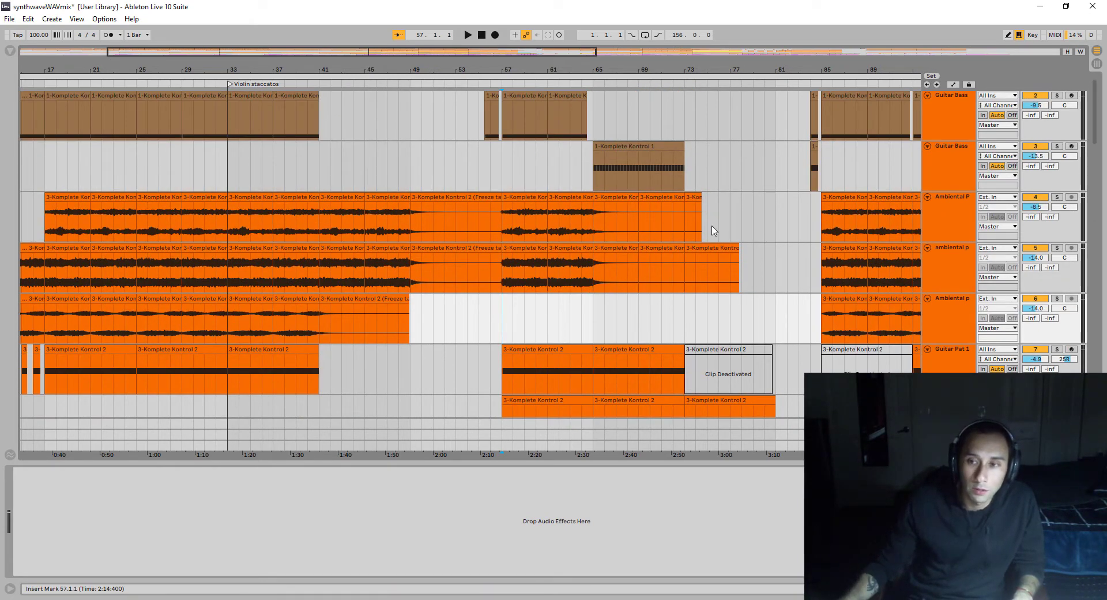
scroll(534, 262, down, 2)
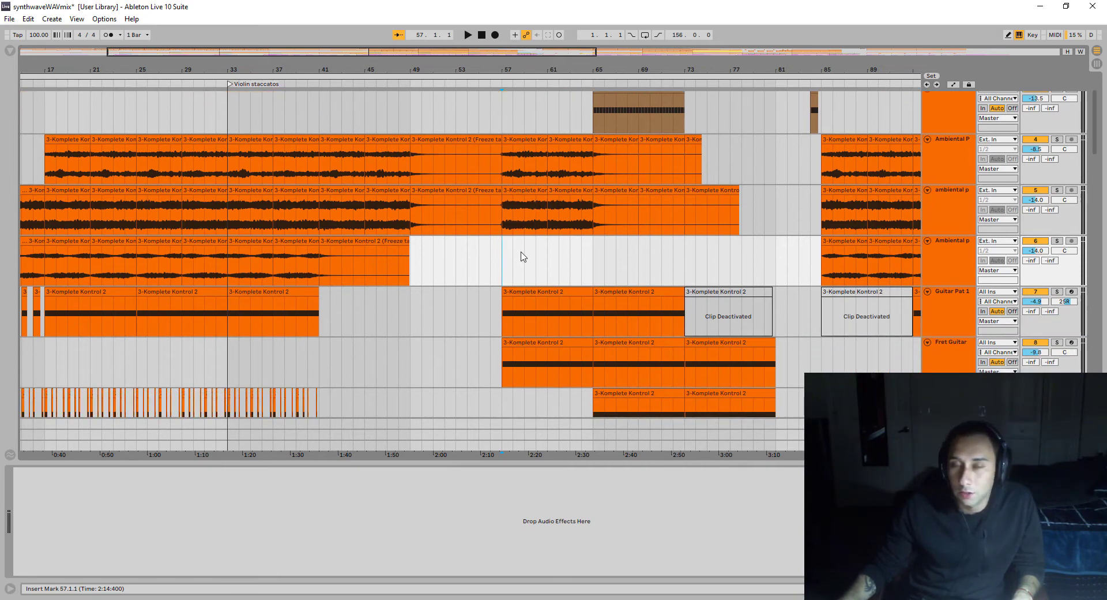
Step: Unfold the Sweep 1, VIOLA and FX 1 tracks to show their clips
mouse_move(559, 70)
mouse_down()
mouse_move(555, 55)
mouse_move(555, 71)
mouse_up()
scroll(539, 365, down, 6)
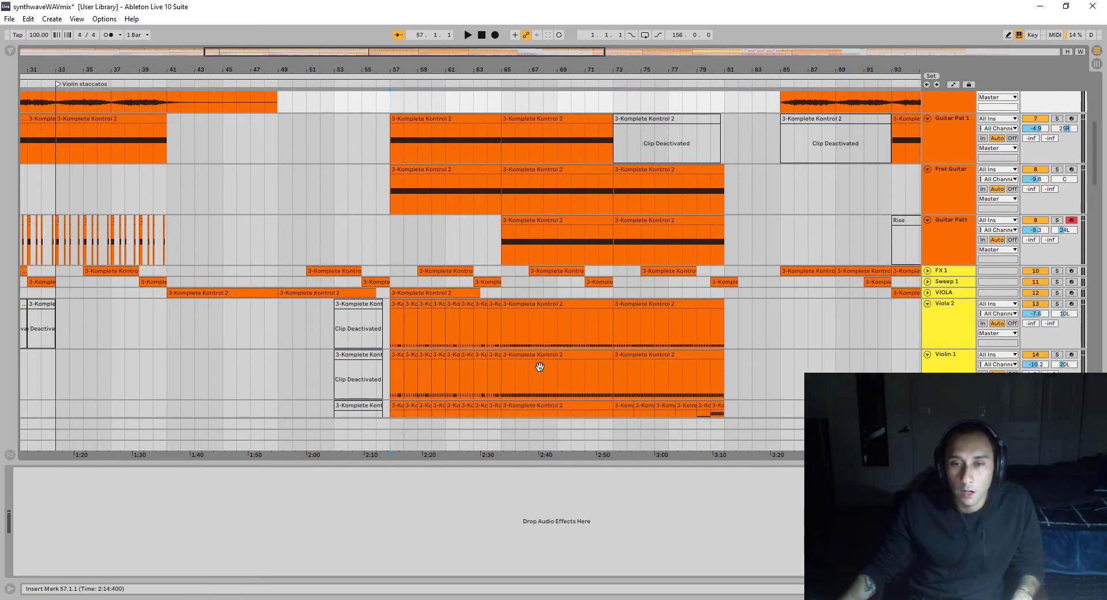
click(928, 282)
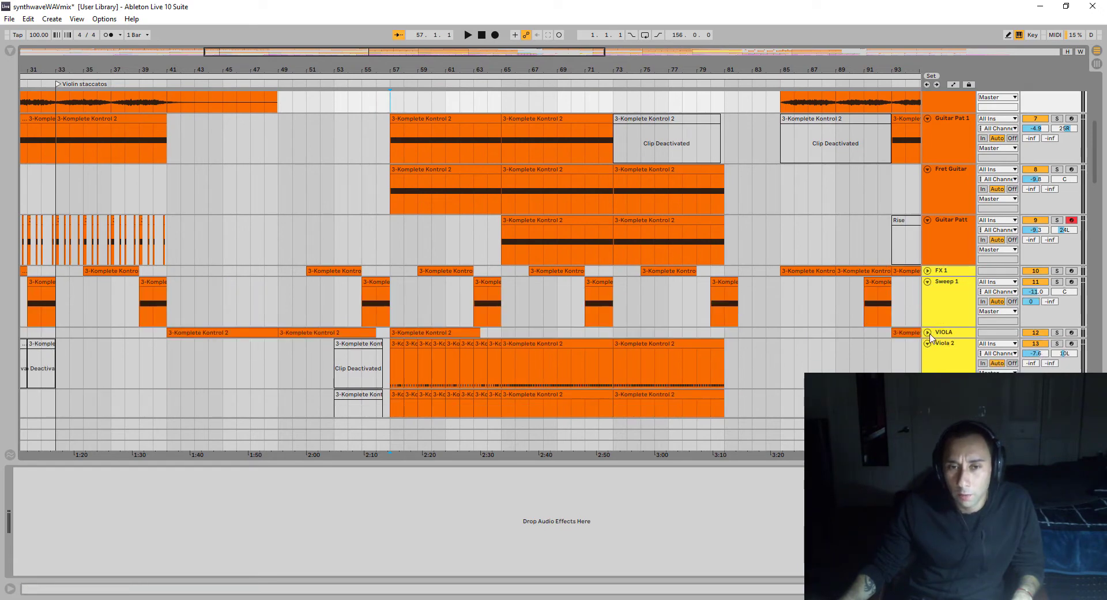
click(928, 333)
click(927, 272)
scroll(833, 330, down, 4)
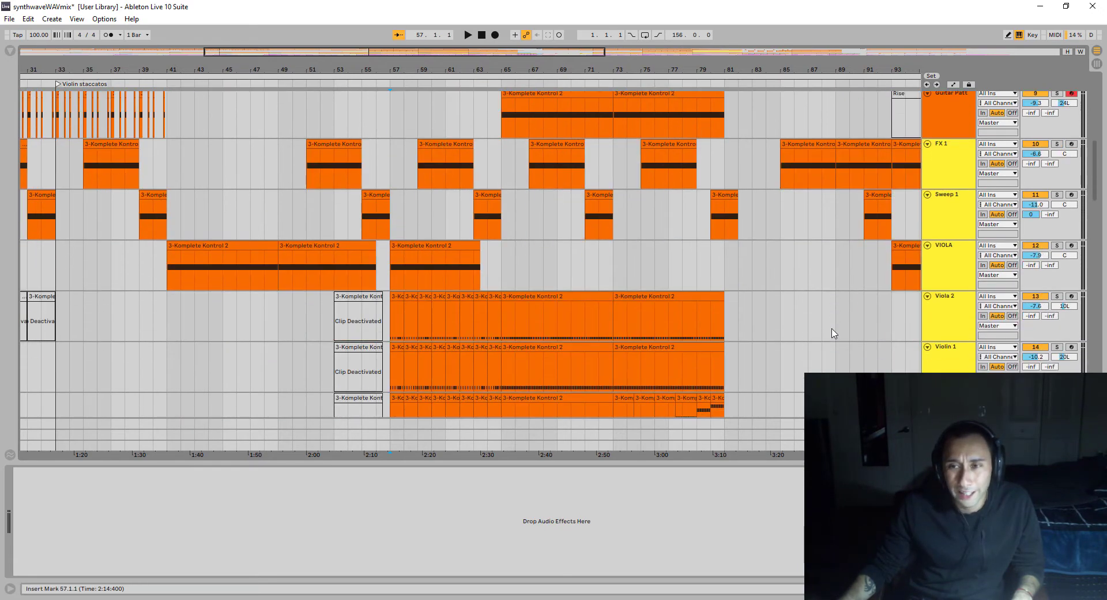
Step: Play the arrangement from bar 57 and examine the bass, guitar, FX, viola and violin tracks during playback
drag(1098, 203, 1066, 122)
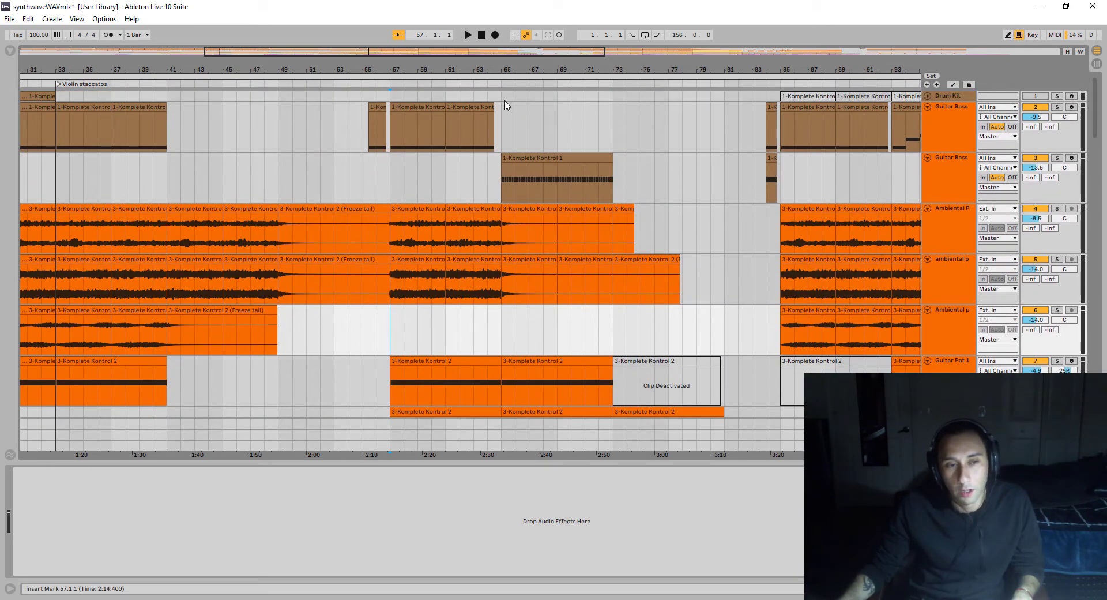
click(500, 118)
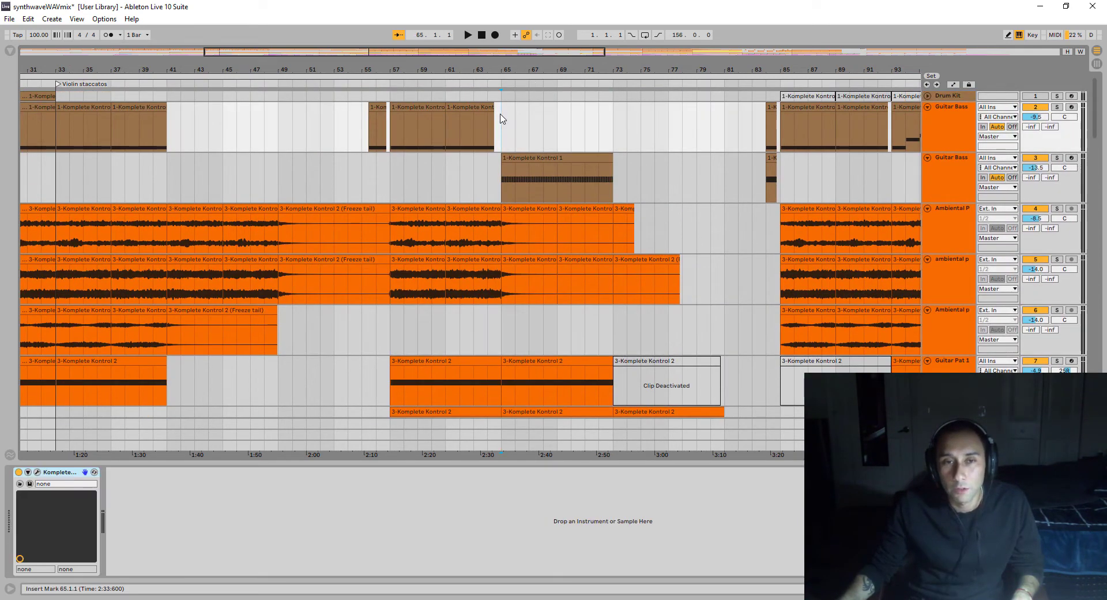
click(388, 192)
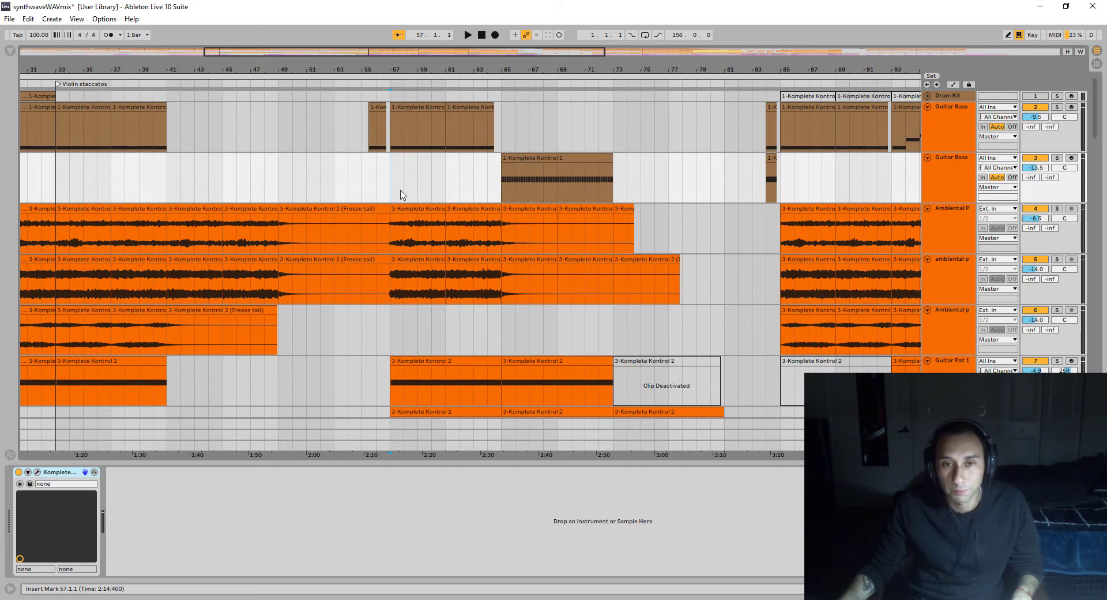
key(space)
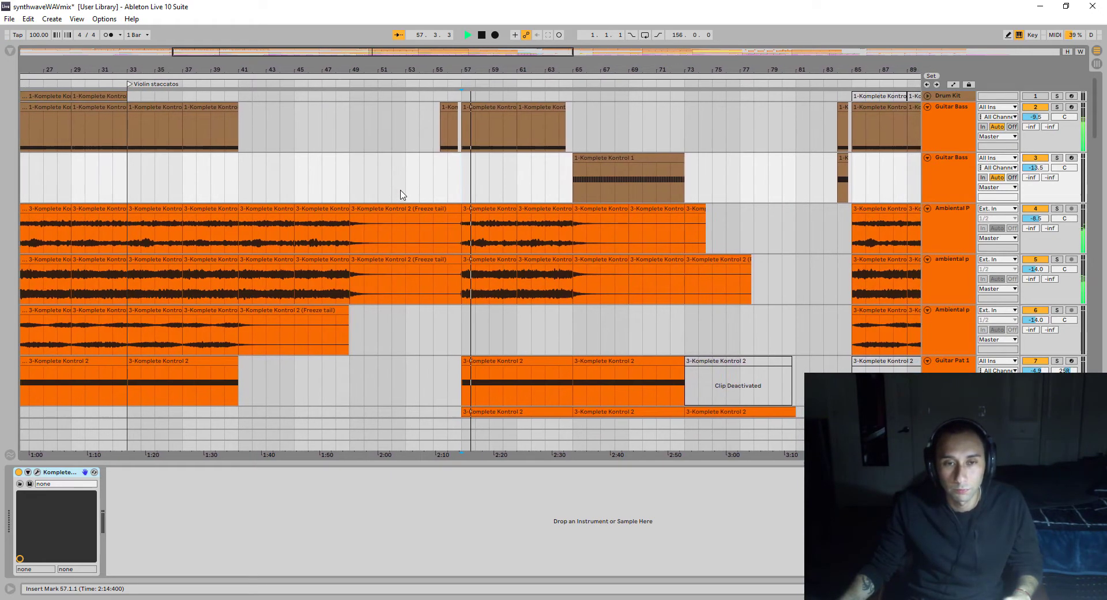
scroll(672, 257, down, 2)
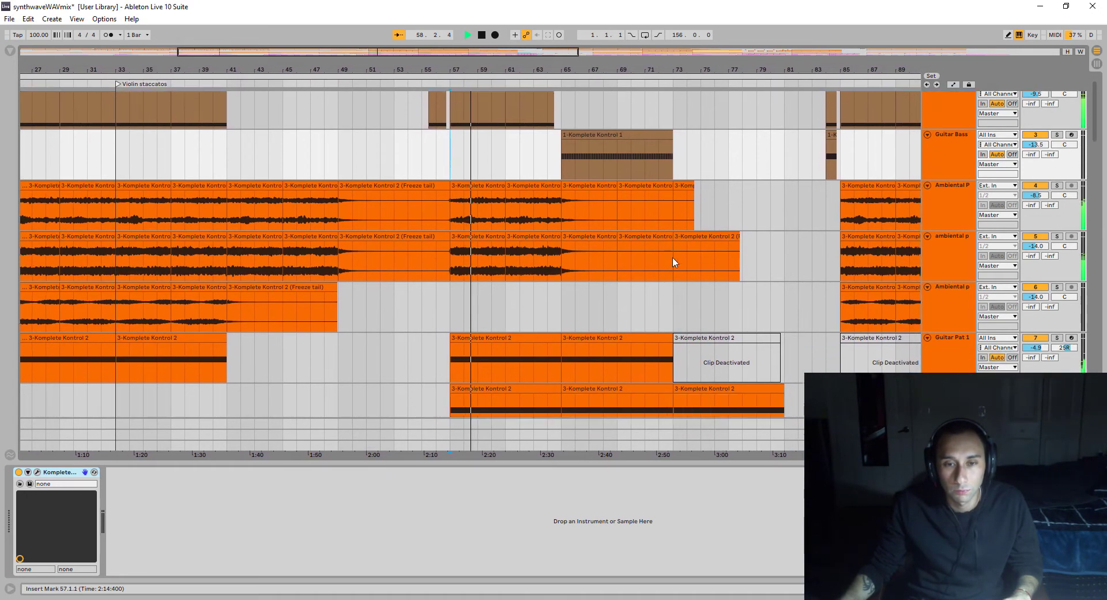
scroll(672, 257, down, 10)
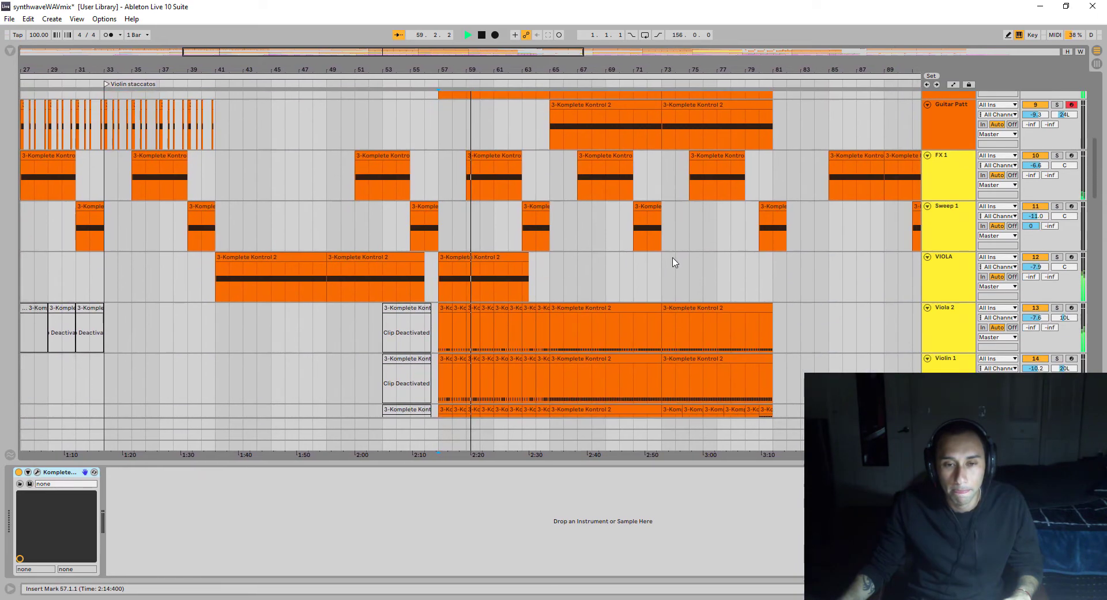
scroll(673, 259, down, 3)
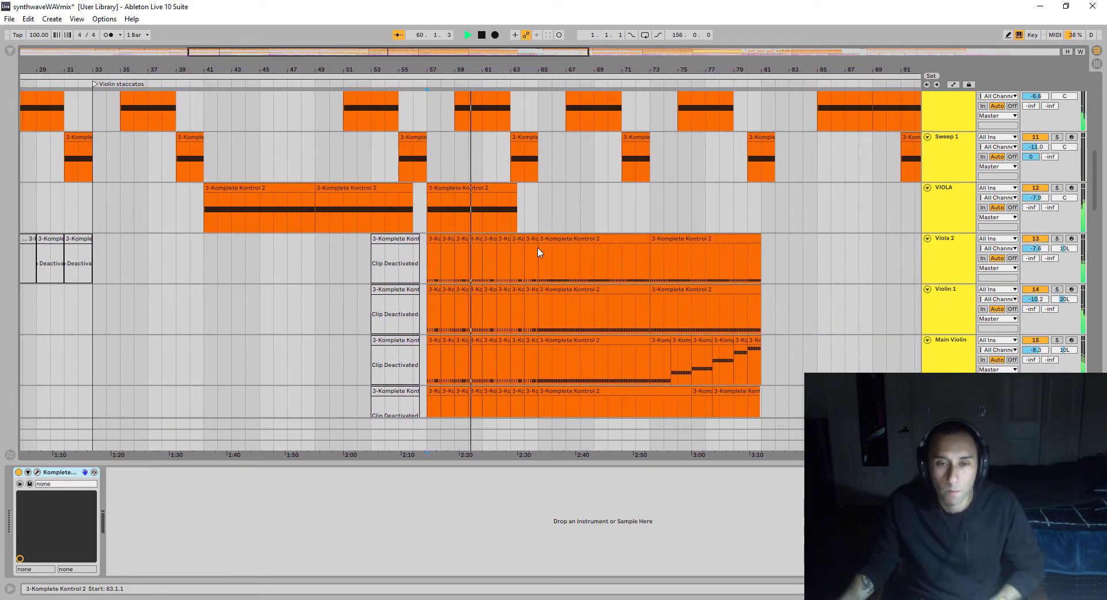
scroll(558, 241, up, 2)
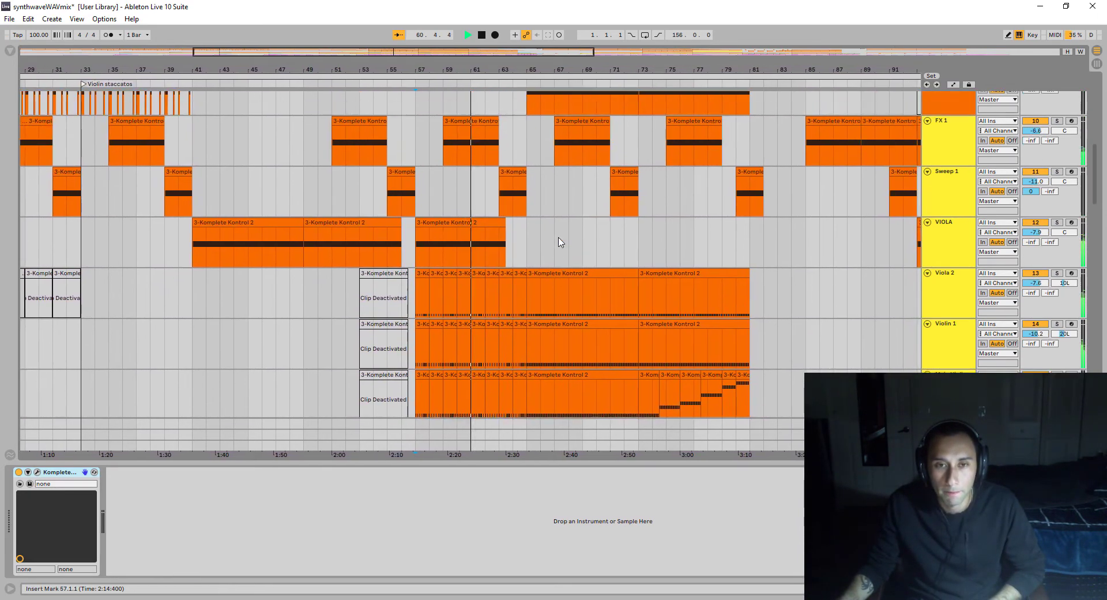
scroll(558, 242, up, 5)
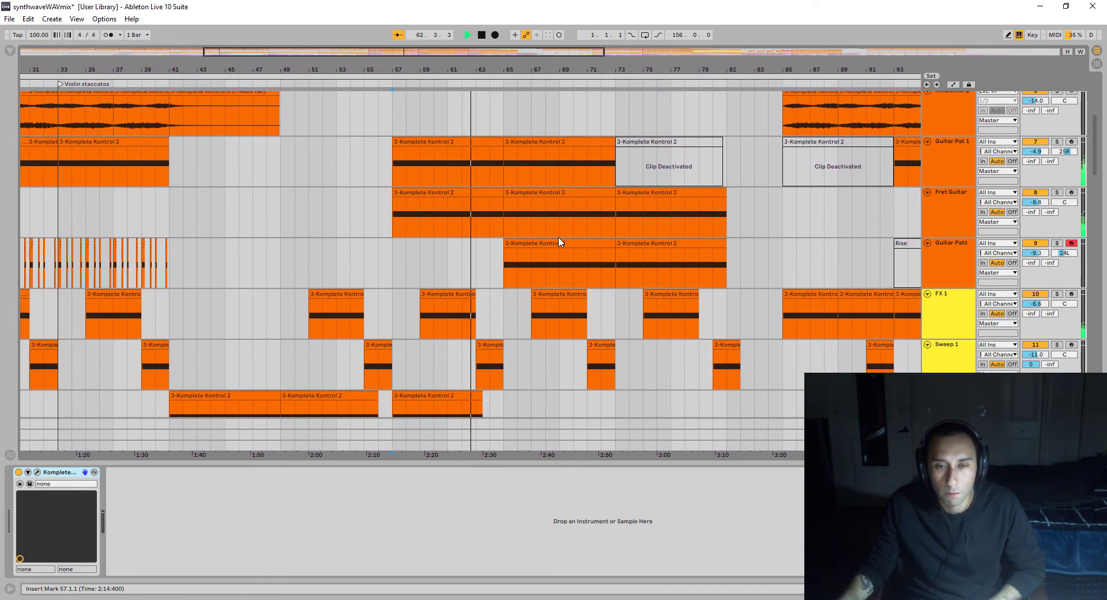
scroll(558, 241, up, 3)
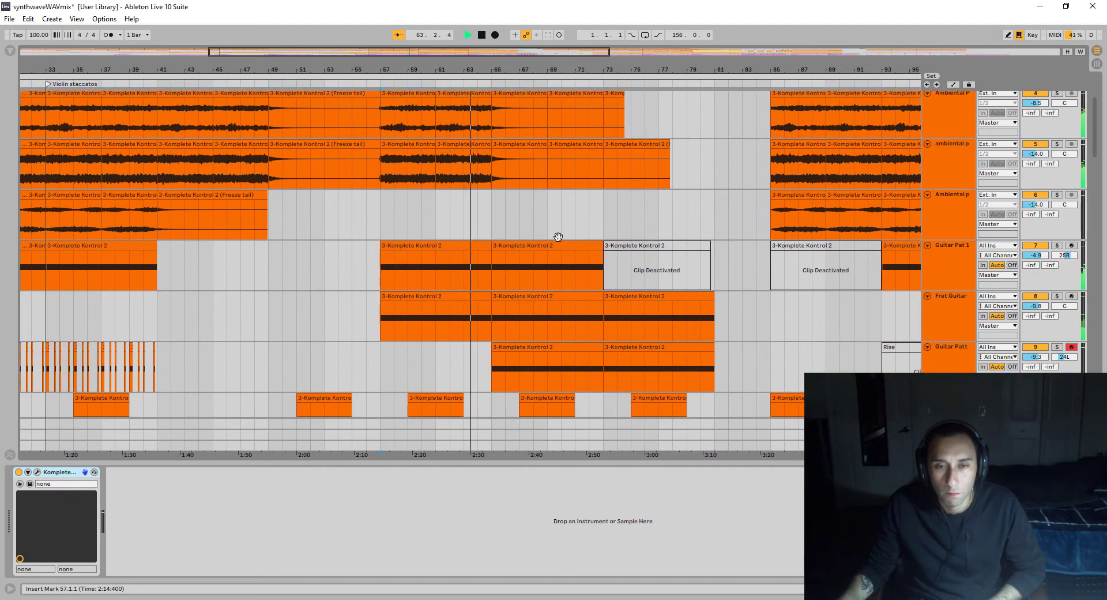
Step: Inspect the MIDI notes of the Viola 2 clip that starts at bar 65, and hide the clip view
scroll(558, 236, down, 8)
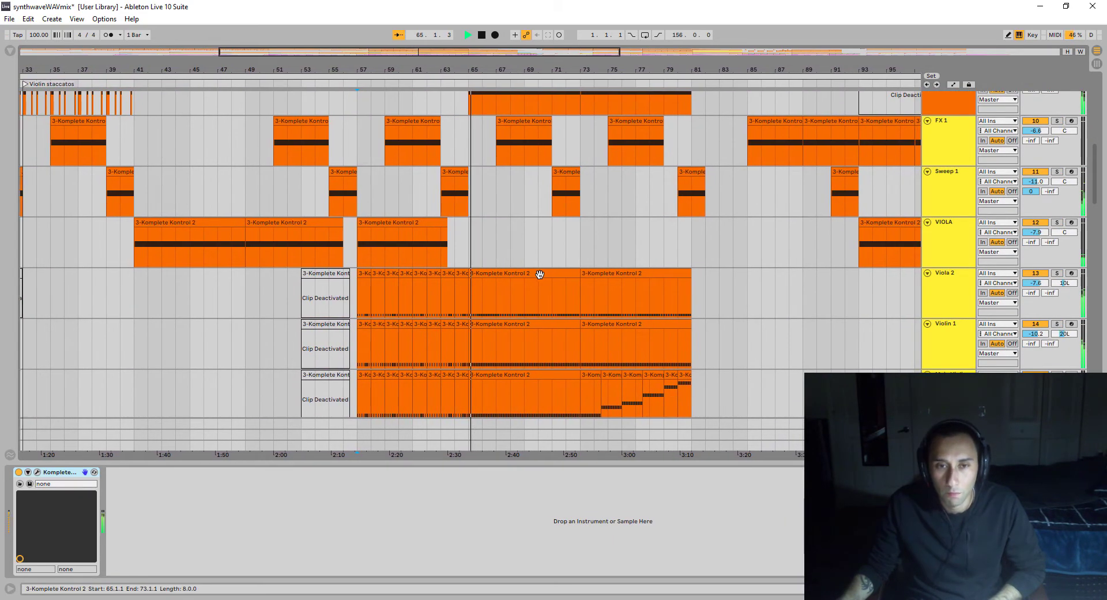
double_click(539, 274)
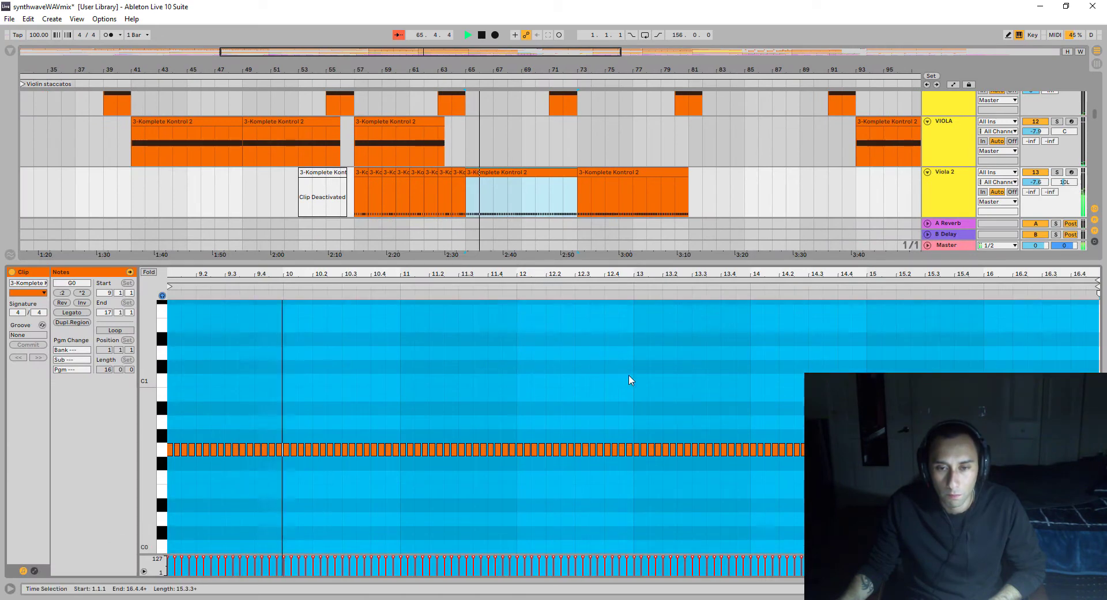
click(634, 379)
scroll(694, 380, down, 2)
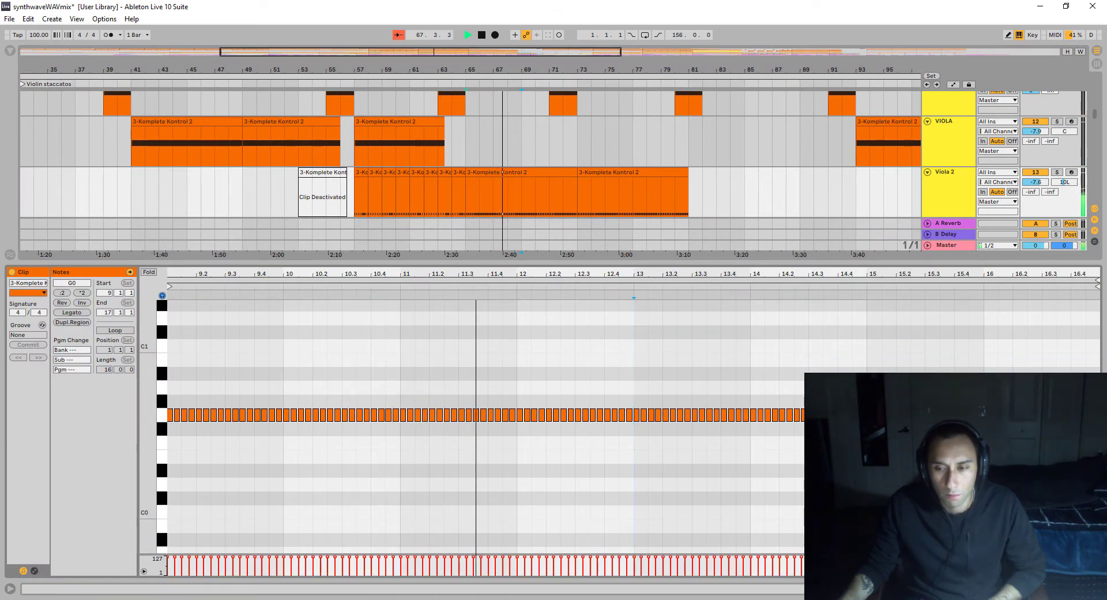
key(ctrl+alt+l)
scroll(715, 348, down, 2)
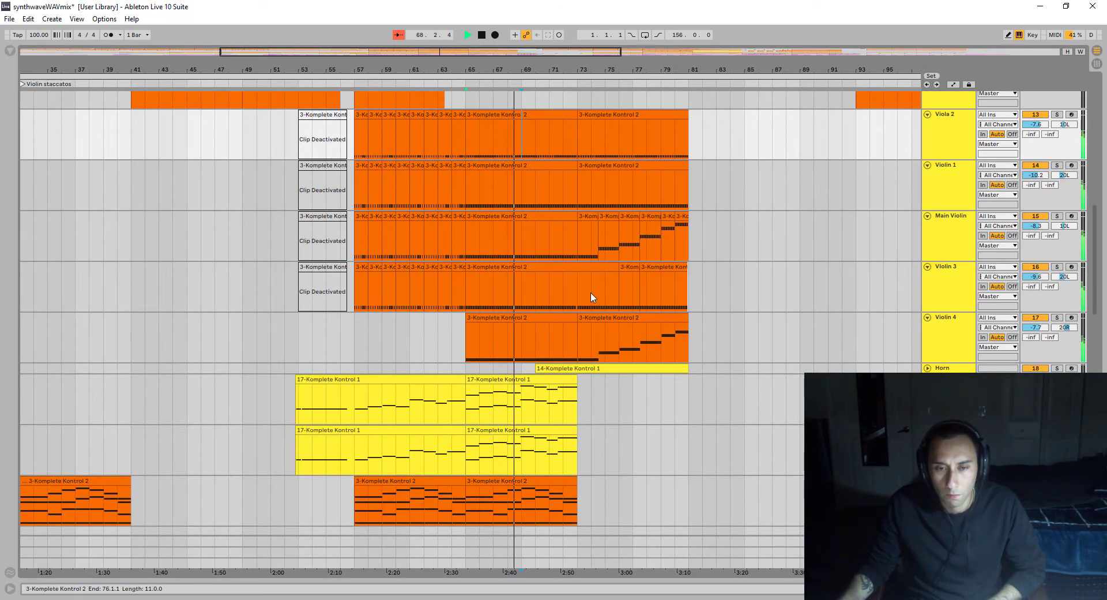
Step: Unfold the Horn track and inspect the MIDI notes of the horn ensemble clip that starts at bar 65
scroll(590, 299, down, 2)
key(Right)
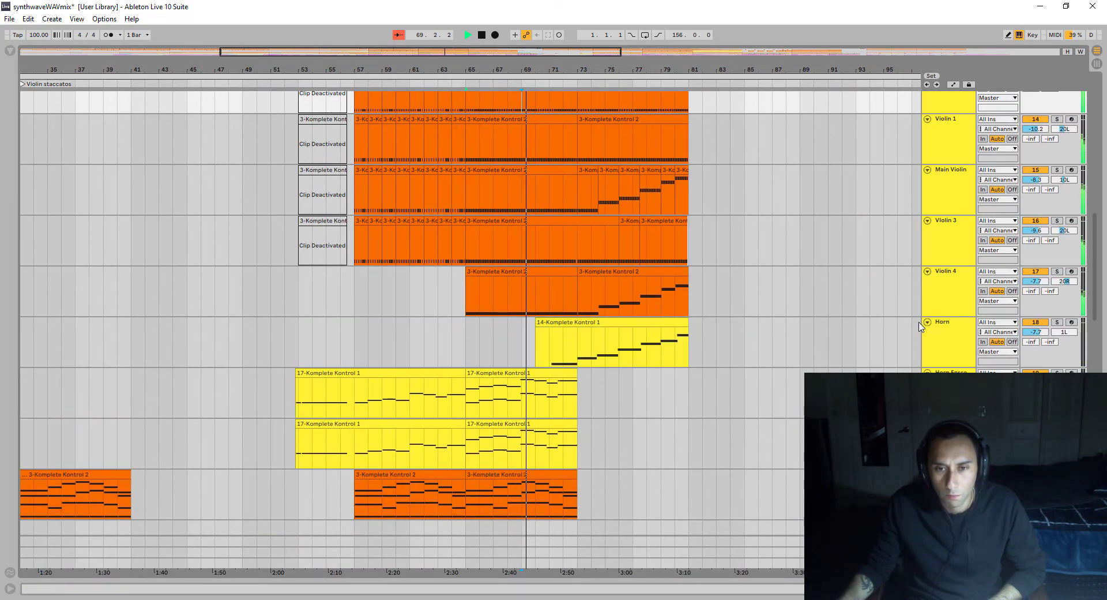
scroll(664, 346, down, 2)
double_click(544, 315)
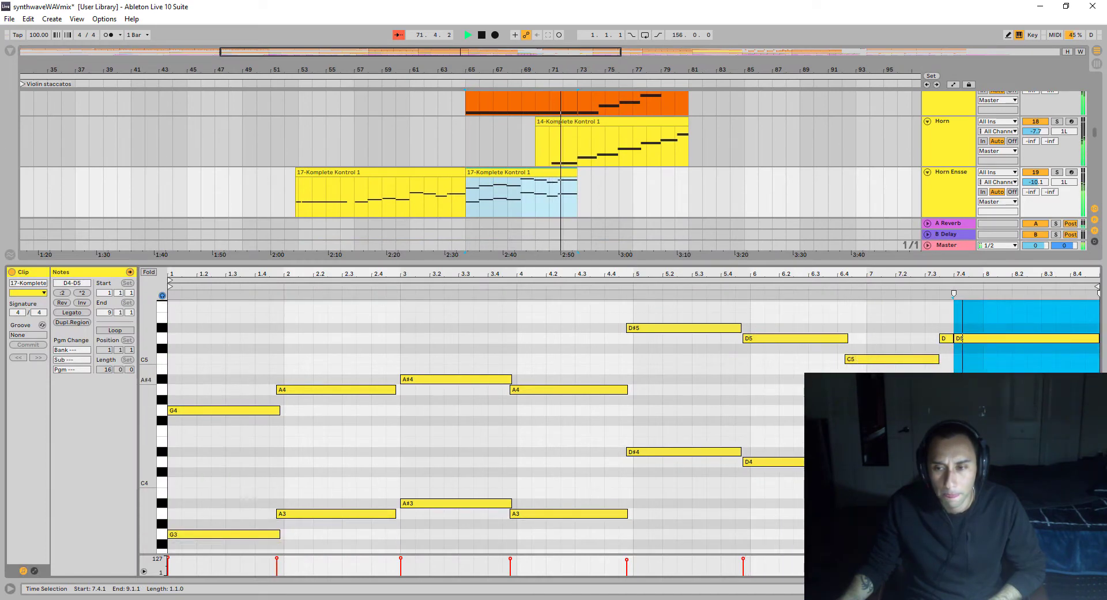
key(ctrl+alt+l)
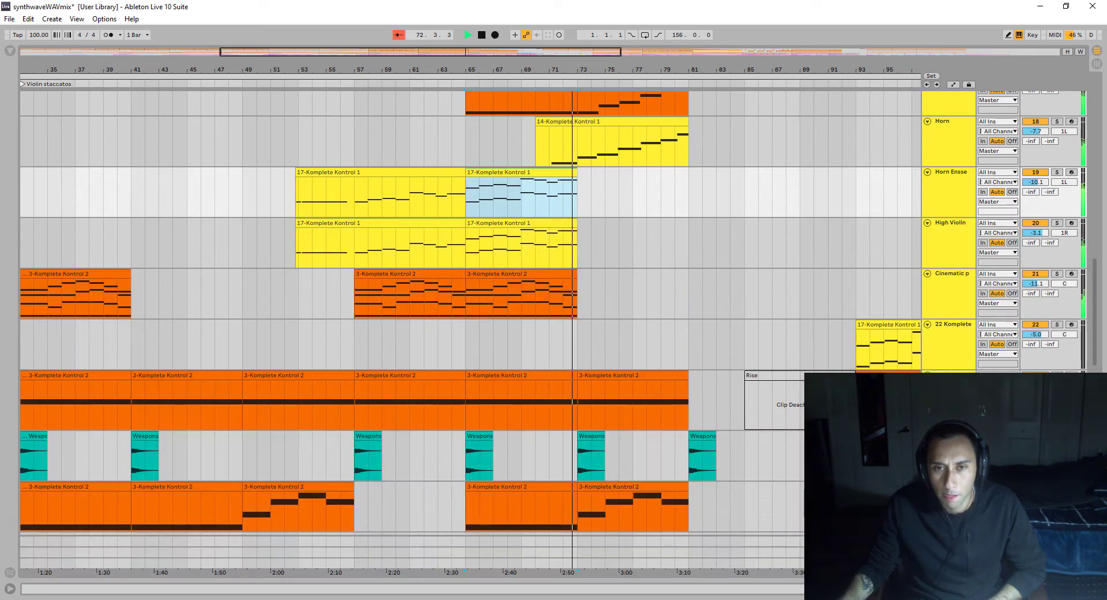
Step: Inspect the MIDI notes of the clip on the Horn track, and hide the clip view
scroll(623, 225, up, 1)
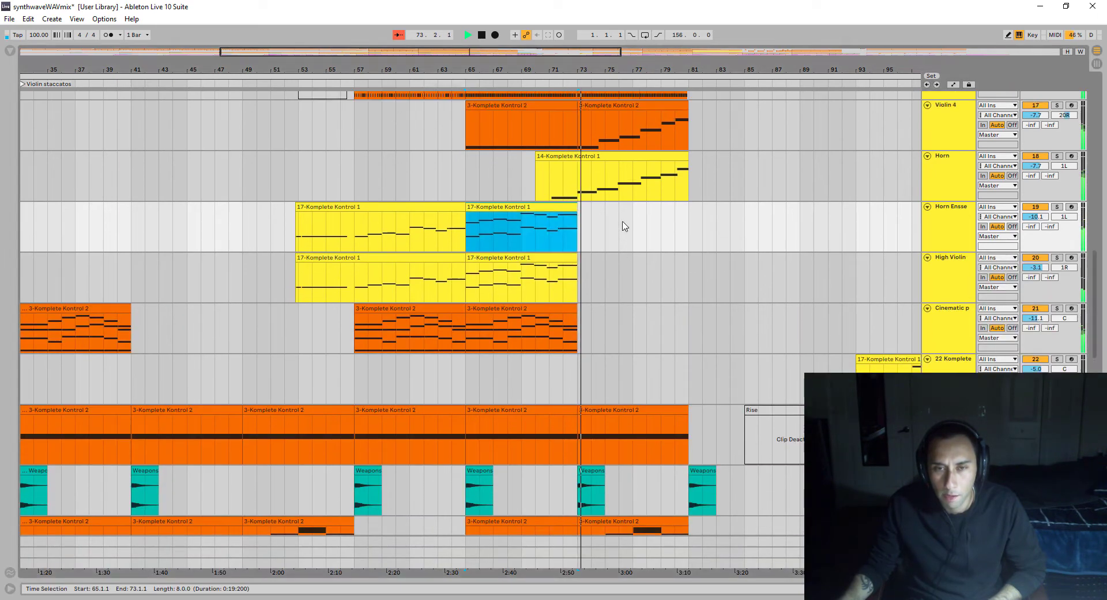
double_click(625, 156)
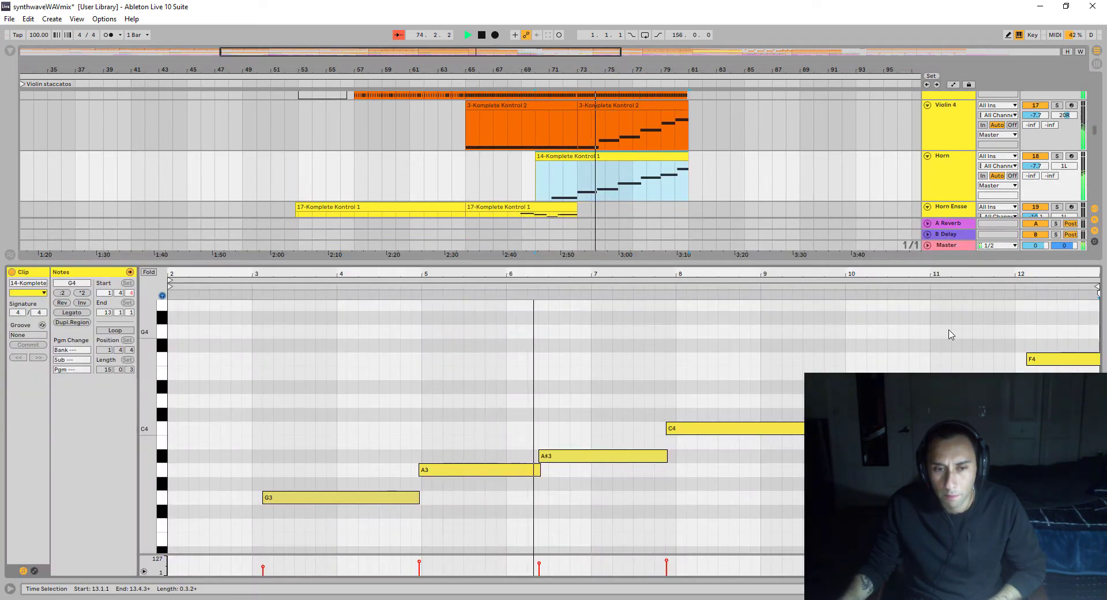
scroll(938, 334, down, 1)
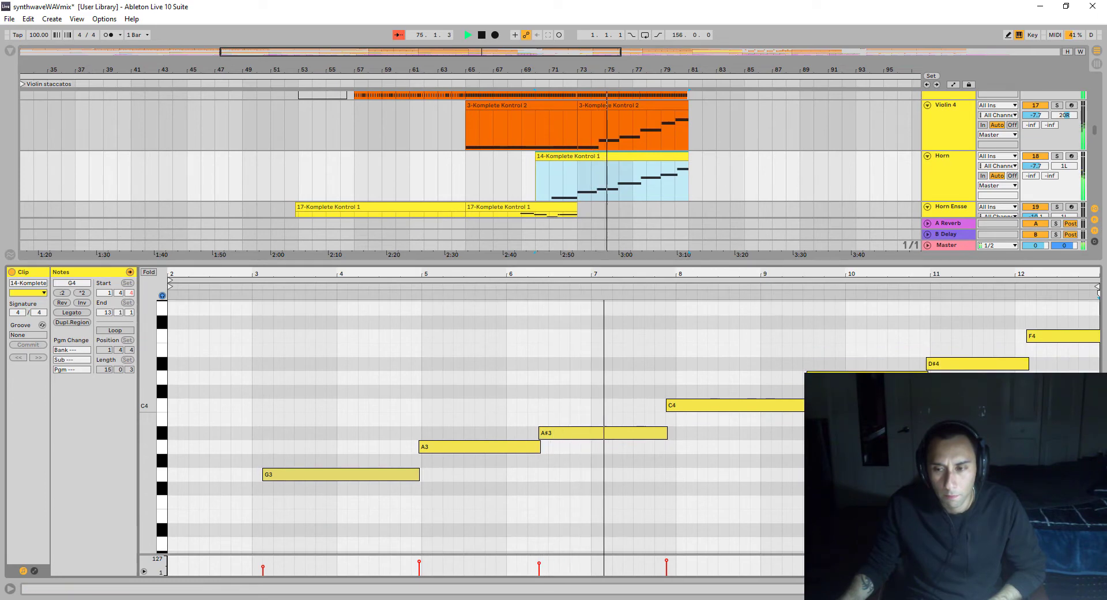
key(ctrl+alt+l)
Step: Inspect the MIDI notes of the Vocal clip that starts at bar 73, and hide the clip view
scroll(820, 368, down, 2)
scroll(820, 367, down, 3)
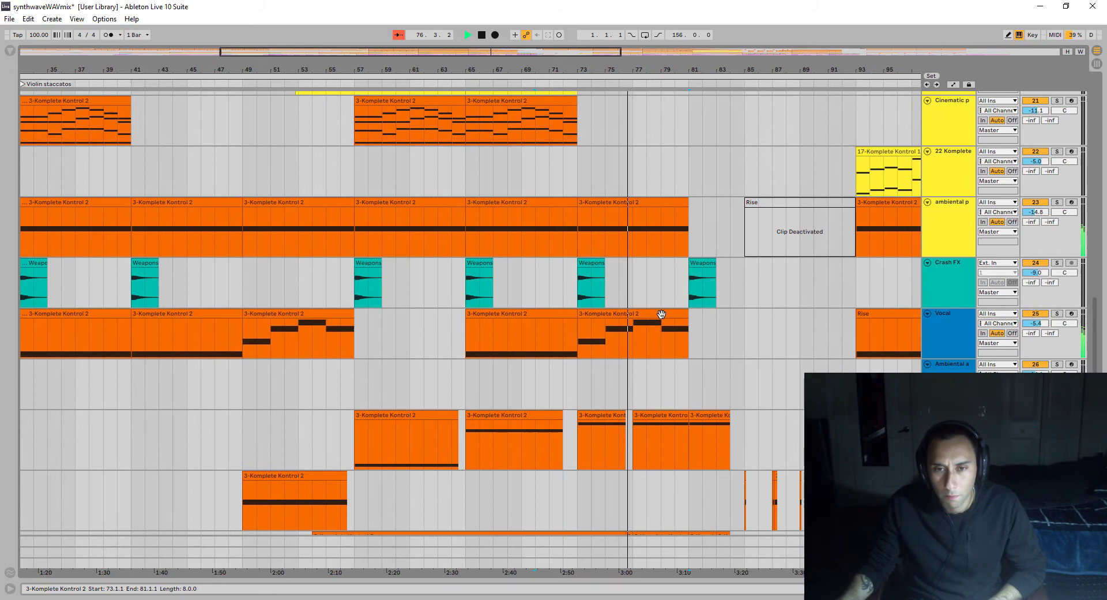
double_click(661, 313)
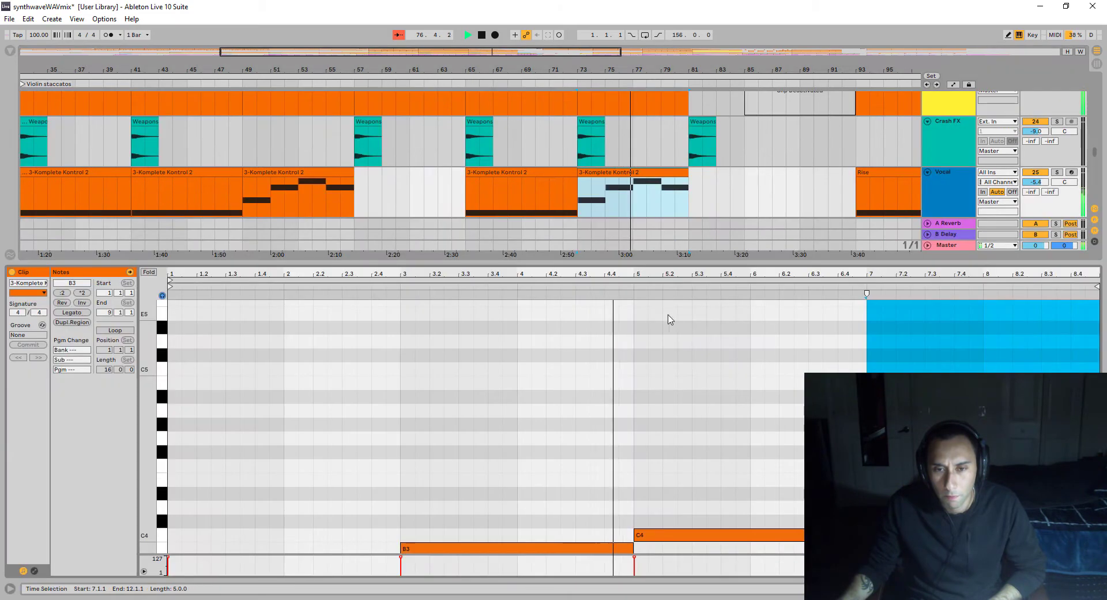
key(ctrl+alt+l)
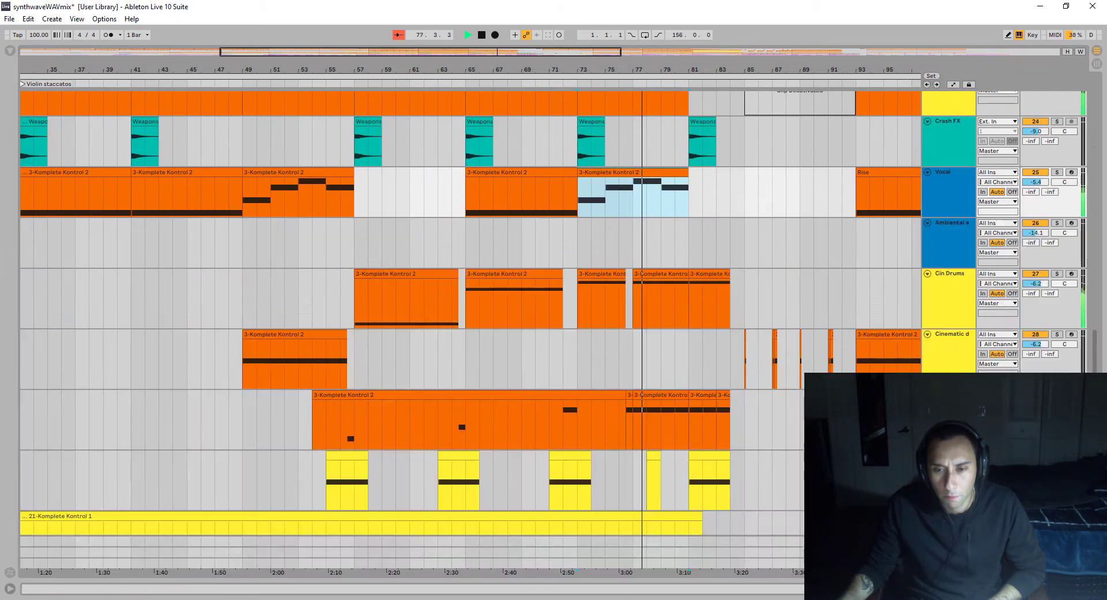
Step: Examine the cinematic drum, sweep, percussion and KSHMR sample tracks around bars 77 to 81 during playback
scroll(351, 375, down, 4)
scroll(351, 189, down, 2)
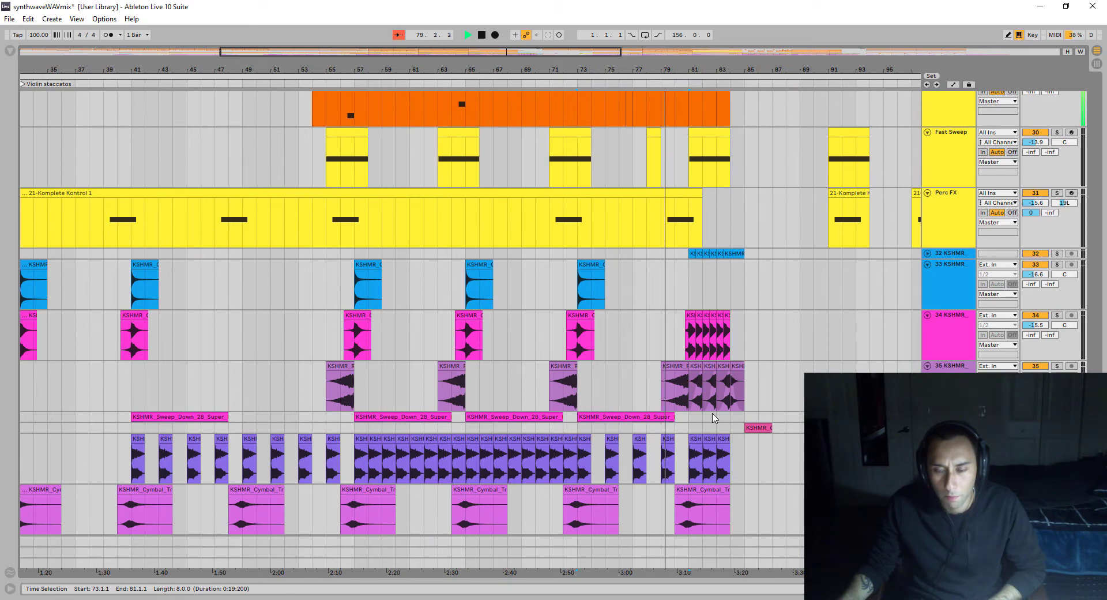
scroll(713, 417, down, 1)
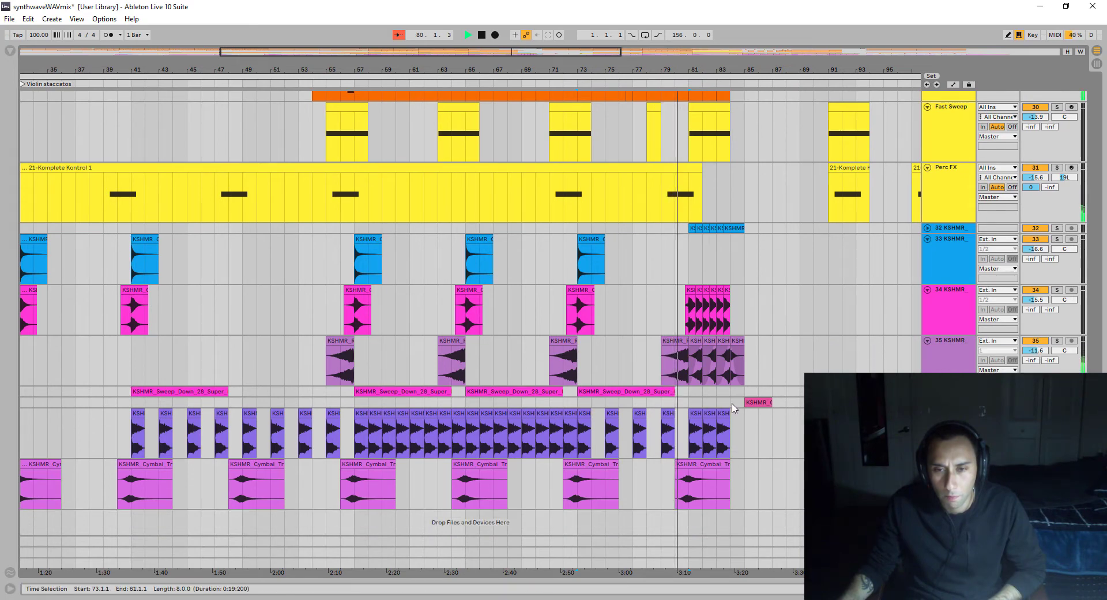
scroll(736, 276, up, 6)
scroll(737, 276, up, 10)
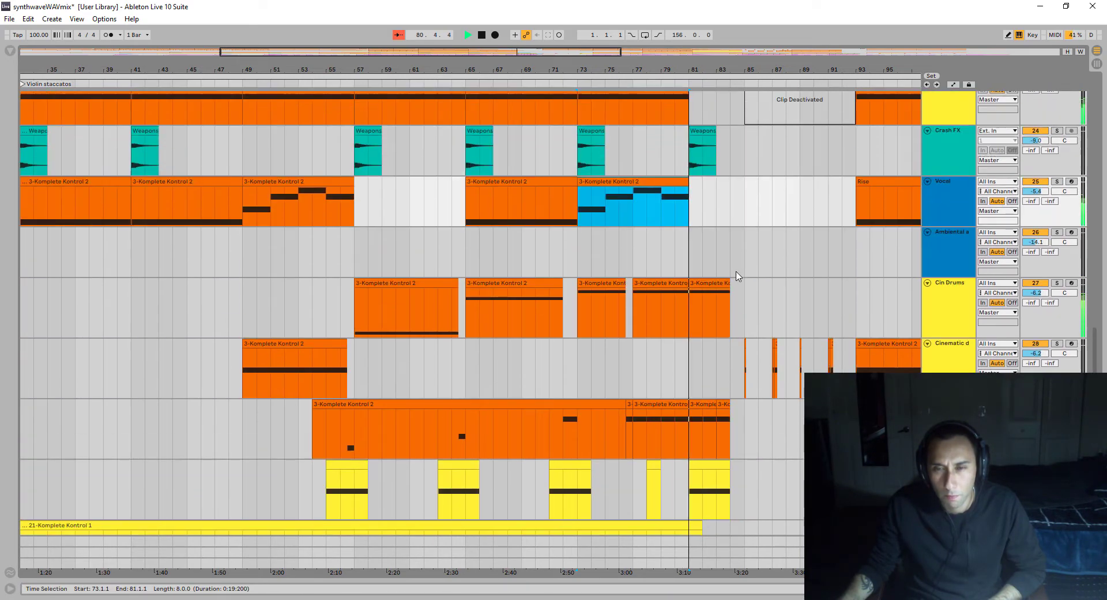
scroll(736, 277, up, 10)
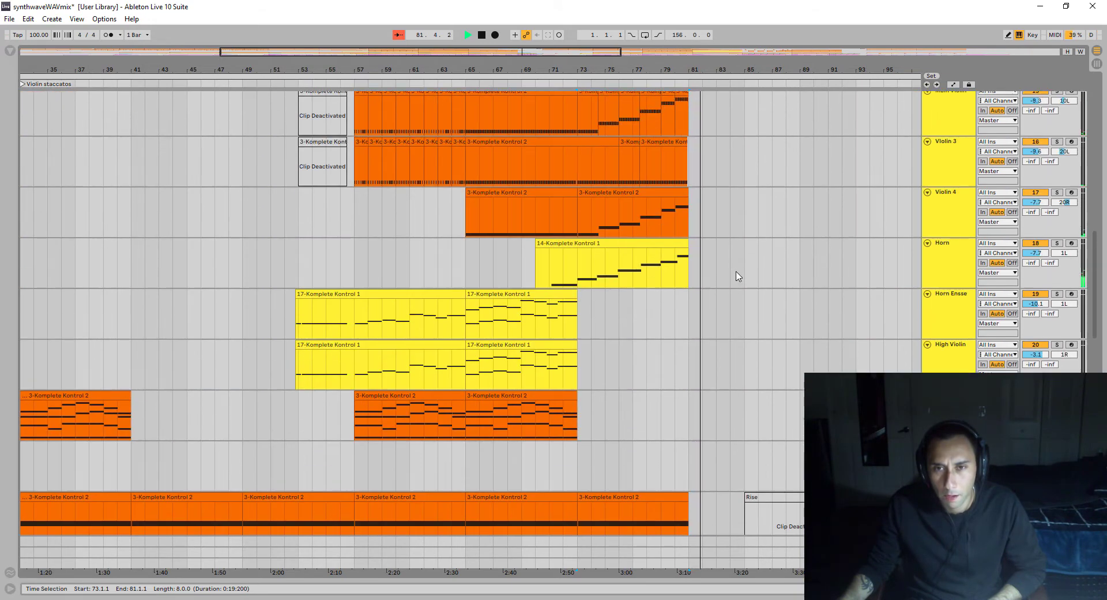
Step: Deactivate the clip that starts at bar 85 on the first Guitar Bass track
scroll(737, 276, up, 8)
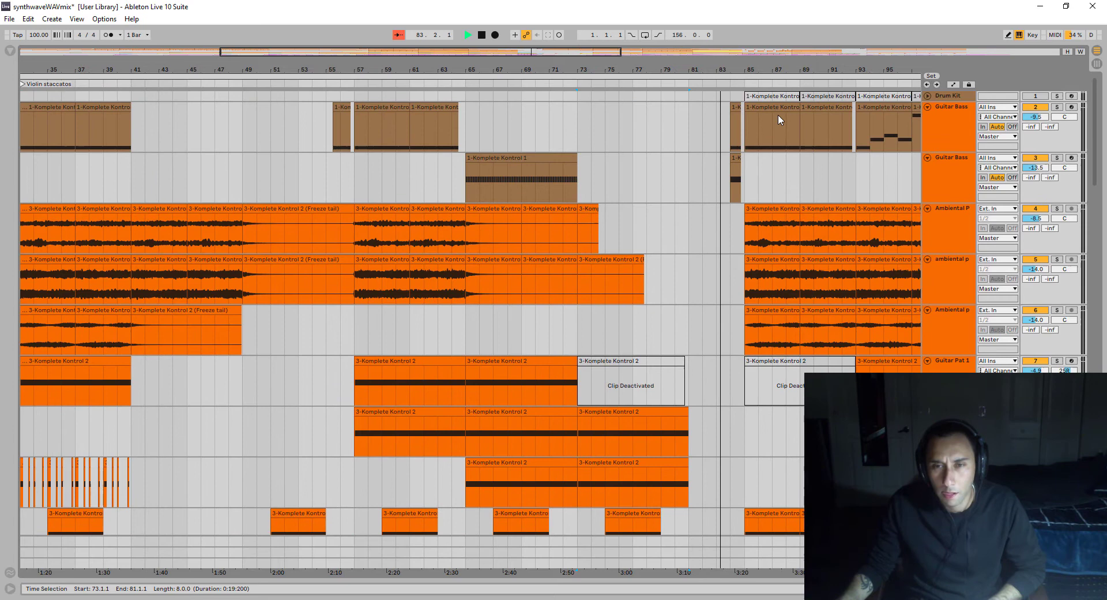
click(777, 114)
key(0)
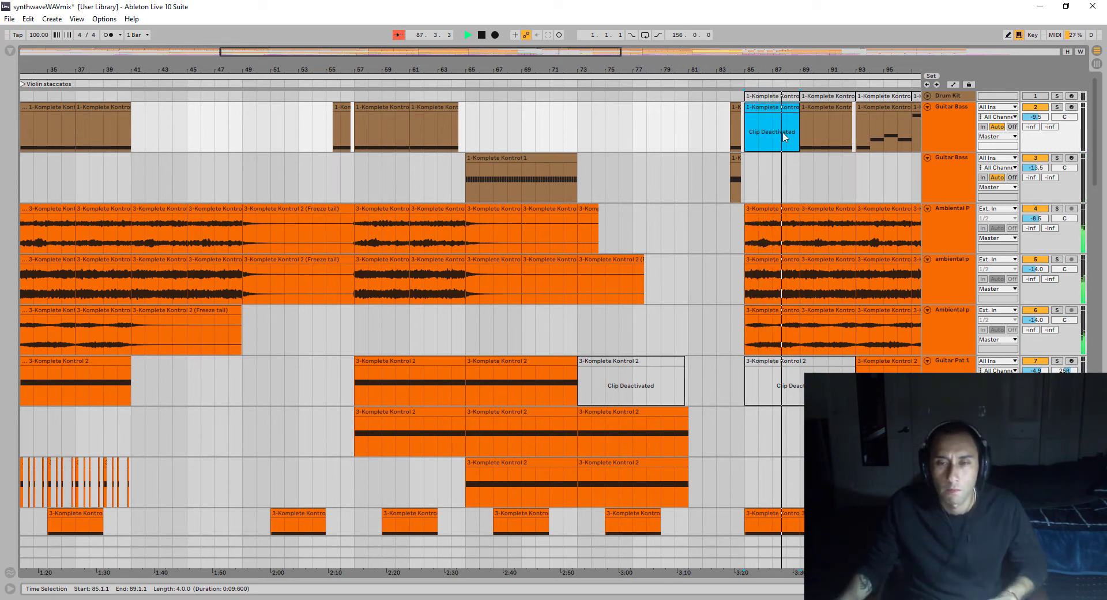
Step: Stop playback, set the insert mark at bar 57, and show the Komplete Kontrol instrument of the first Guitar Bass track
click(346, 170)
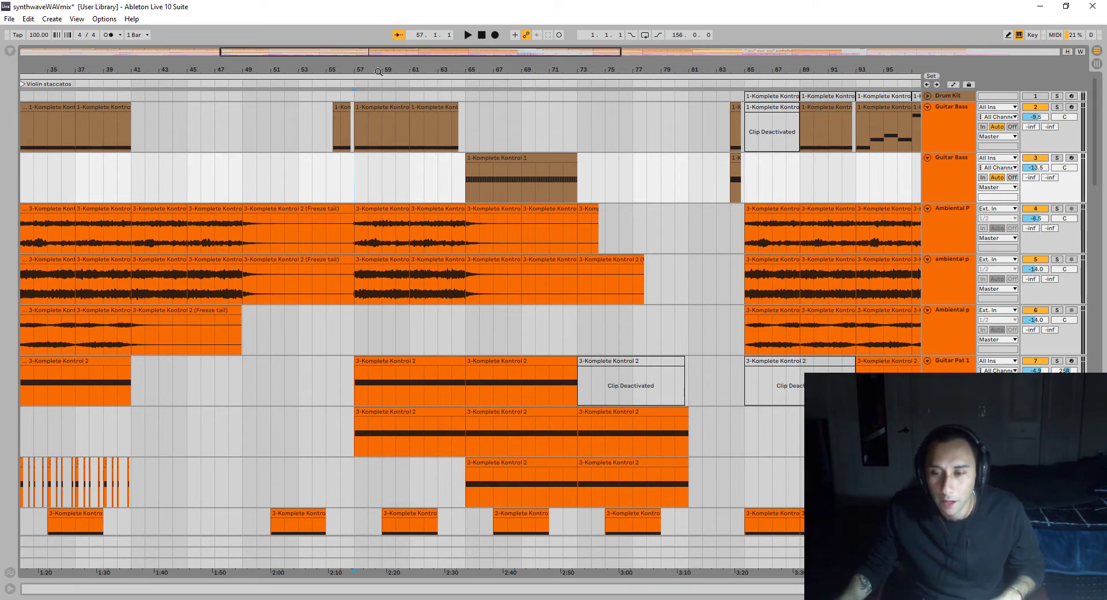
drag(367, 70, 379, 225)
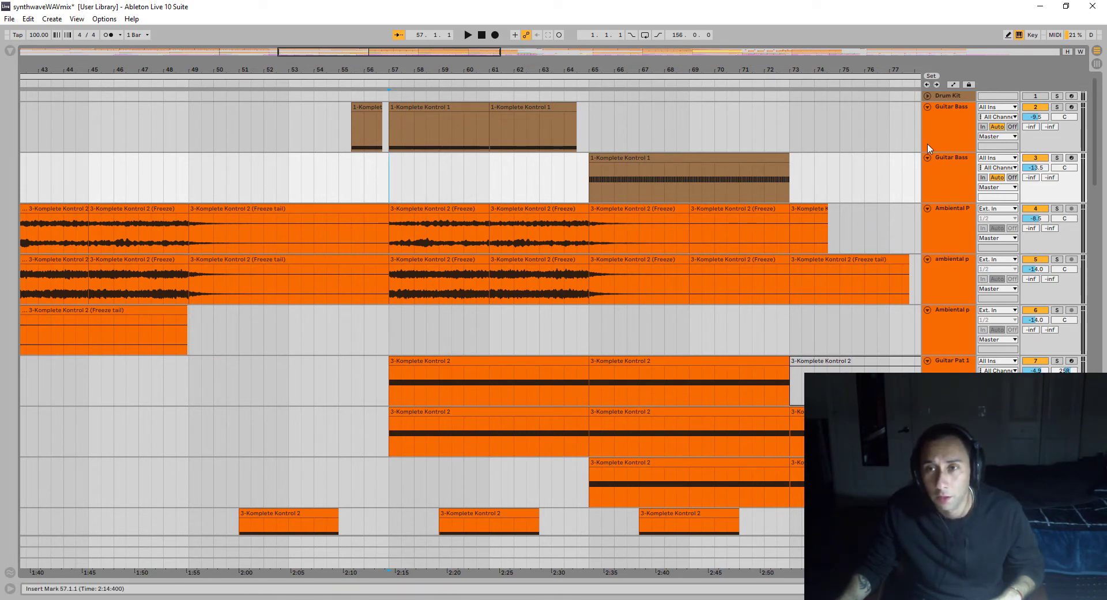
click(951, 126)
key(shift+Tab)
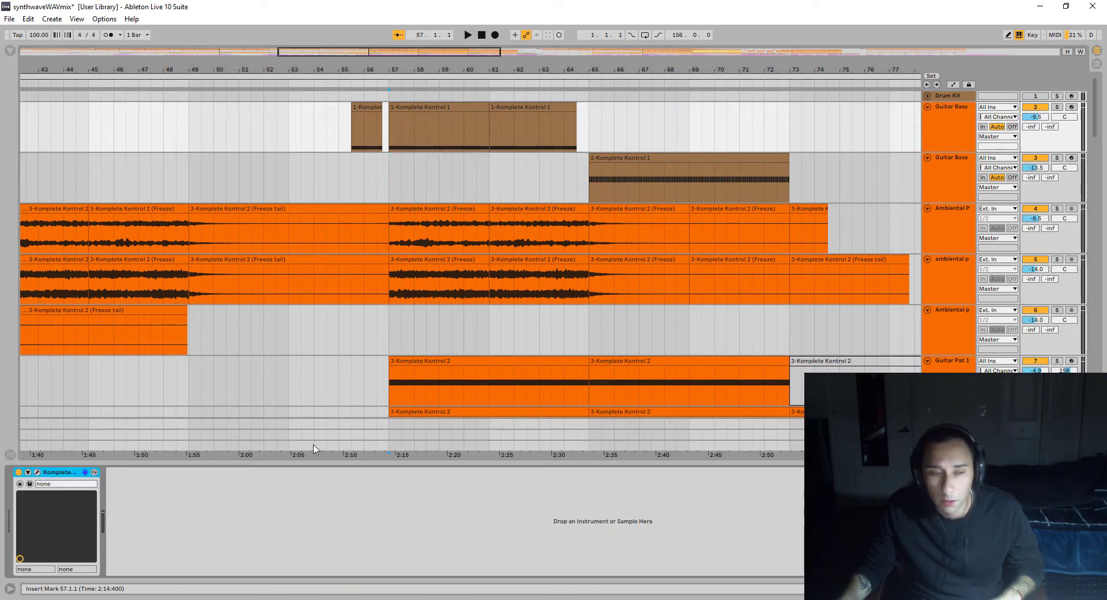
click(38, 471)
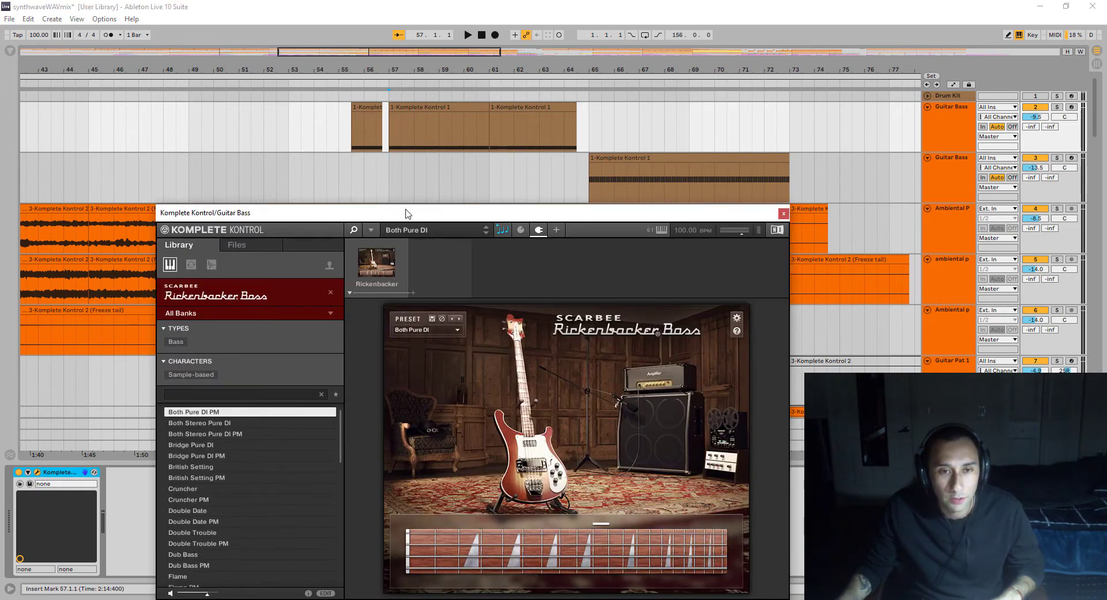
drag(402, 214, 388, 169)
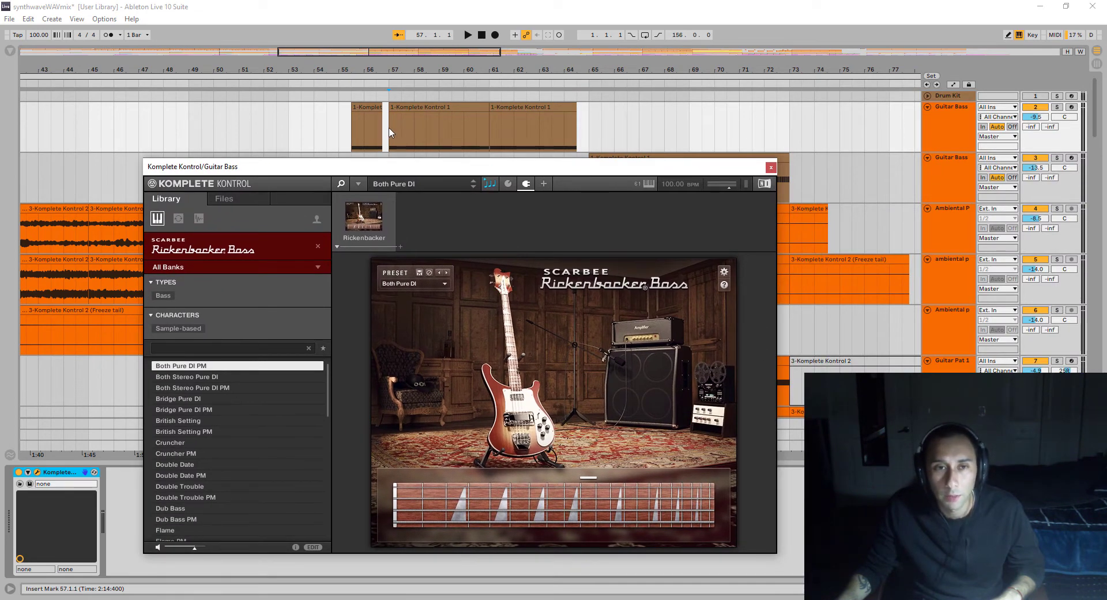
Step: Solo the first Guitar Bass track, play it from bar 57, and close its instrument window
click(410, 143)
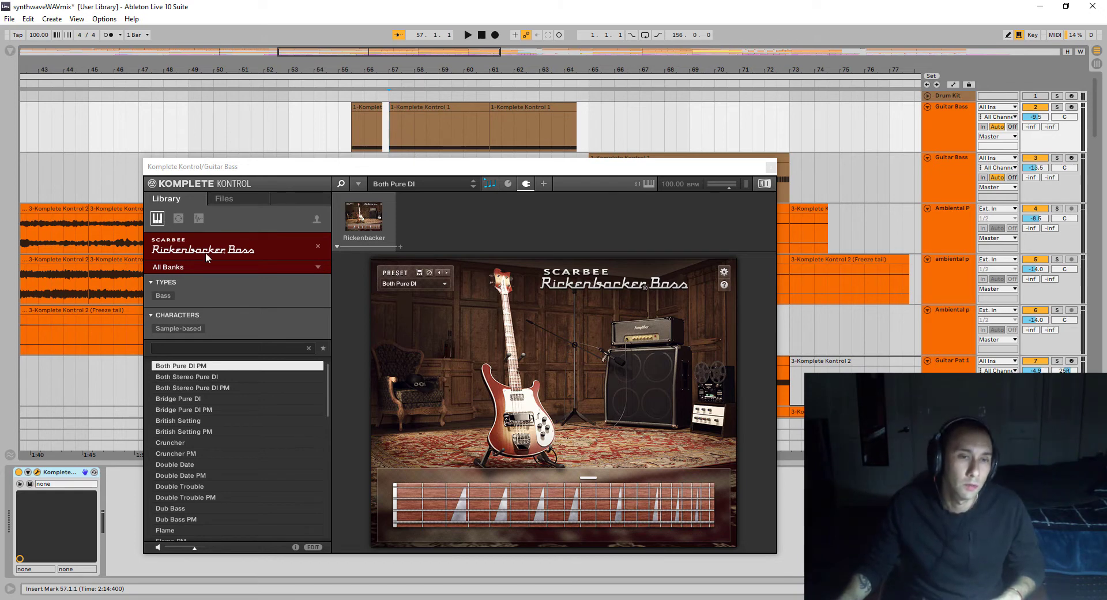
click(1057, 108)
key(space)
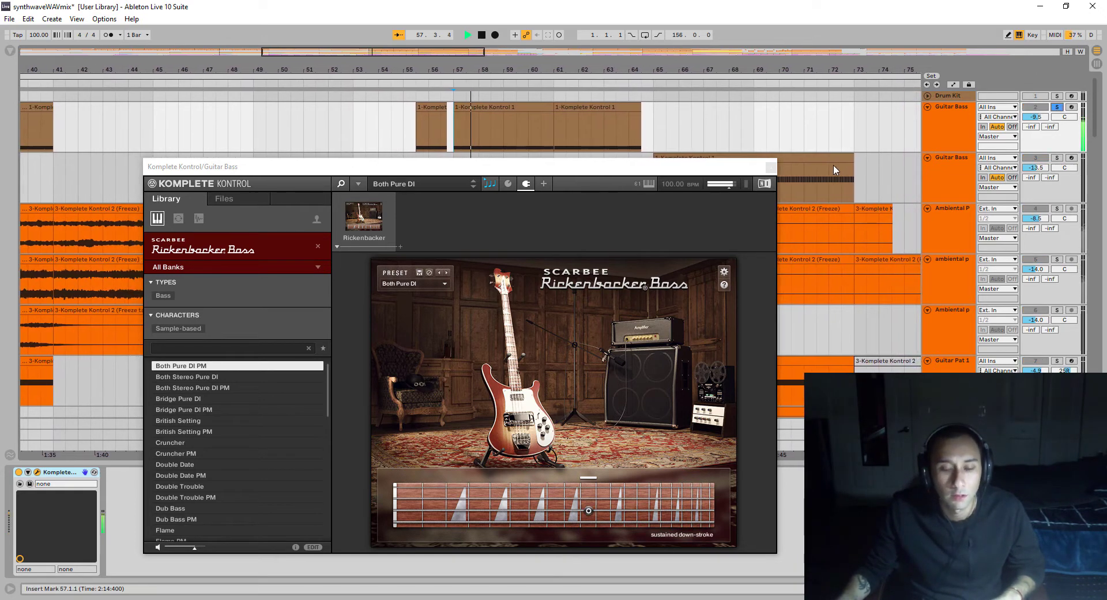
click(775, 167)
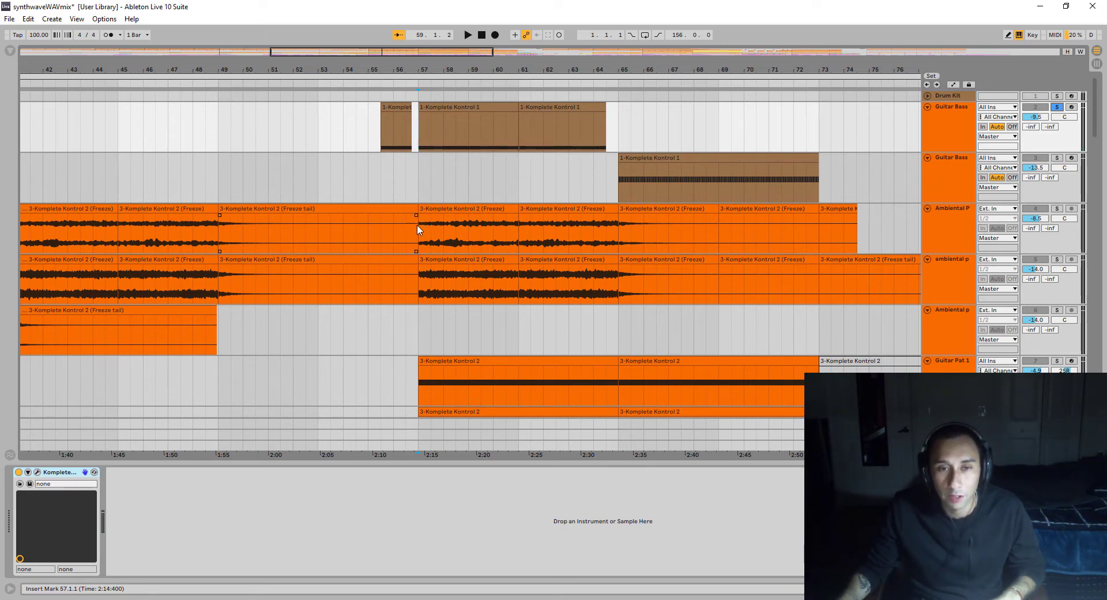
Step: Highlight the ambient pad clips from bar 57 to 65, solo the first ambient pad track and play it from bar 57
drag(420, 233, 622, 290)
click(1058, 209)
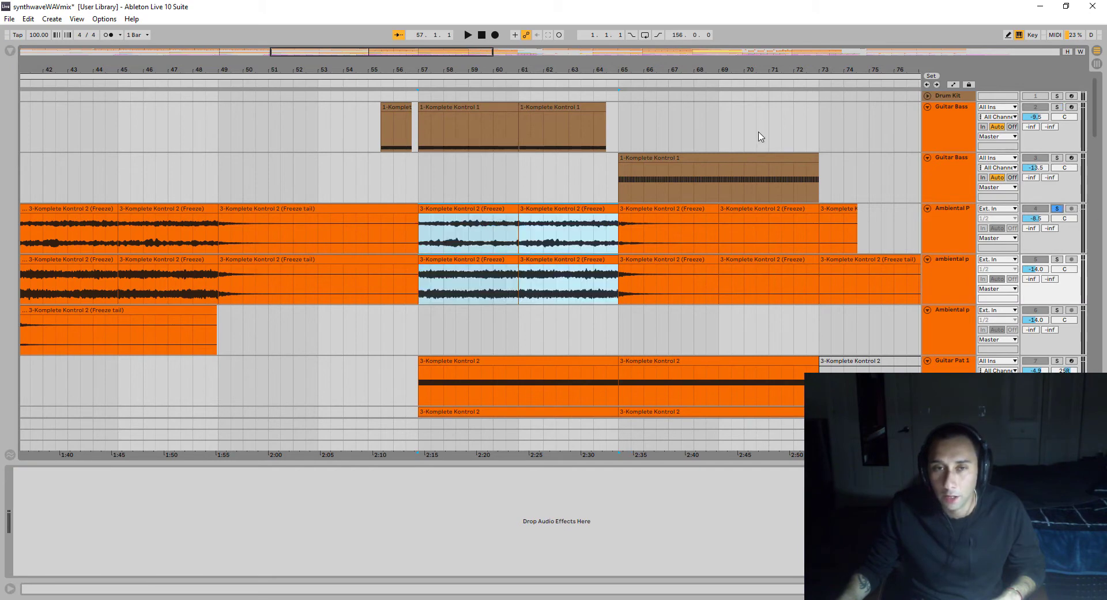
drag(520, 70, 520, 57)
key(minus)
key(minus)
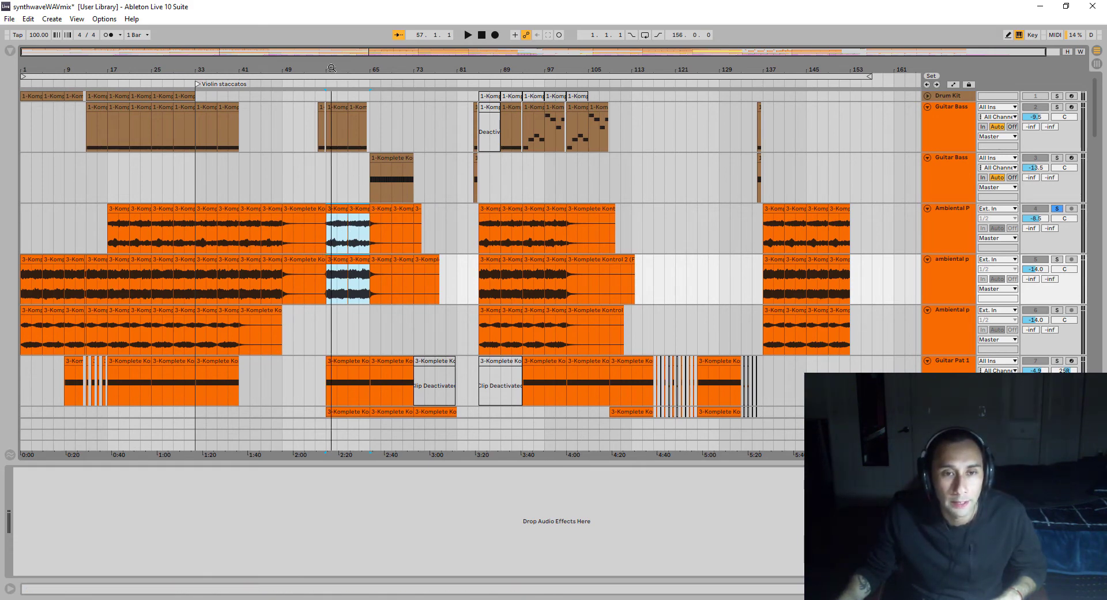
key(plus)
click(372, 235)
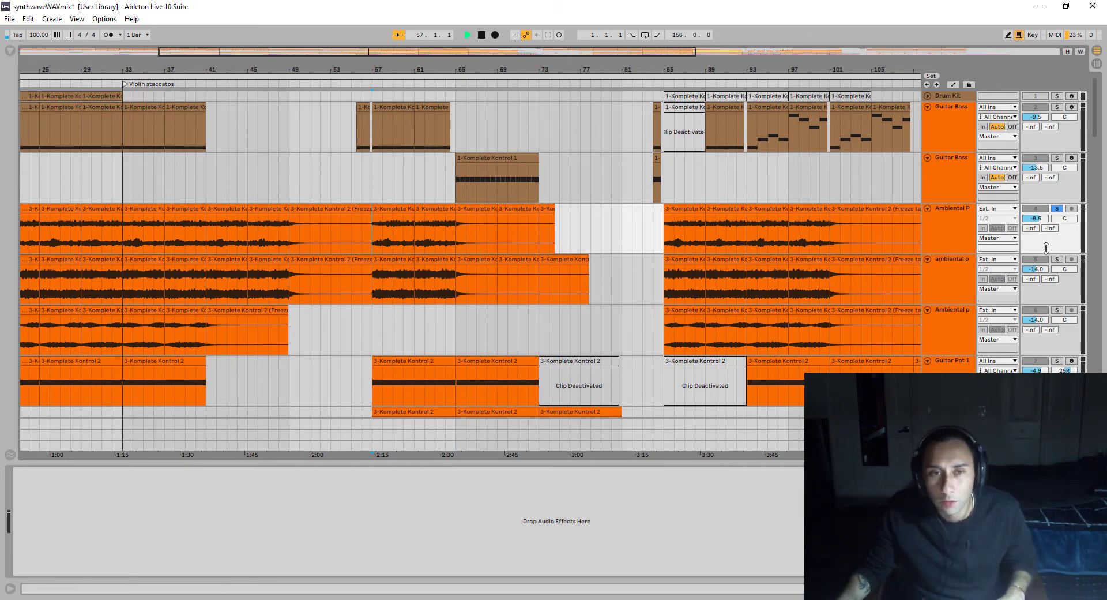
key(space)
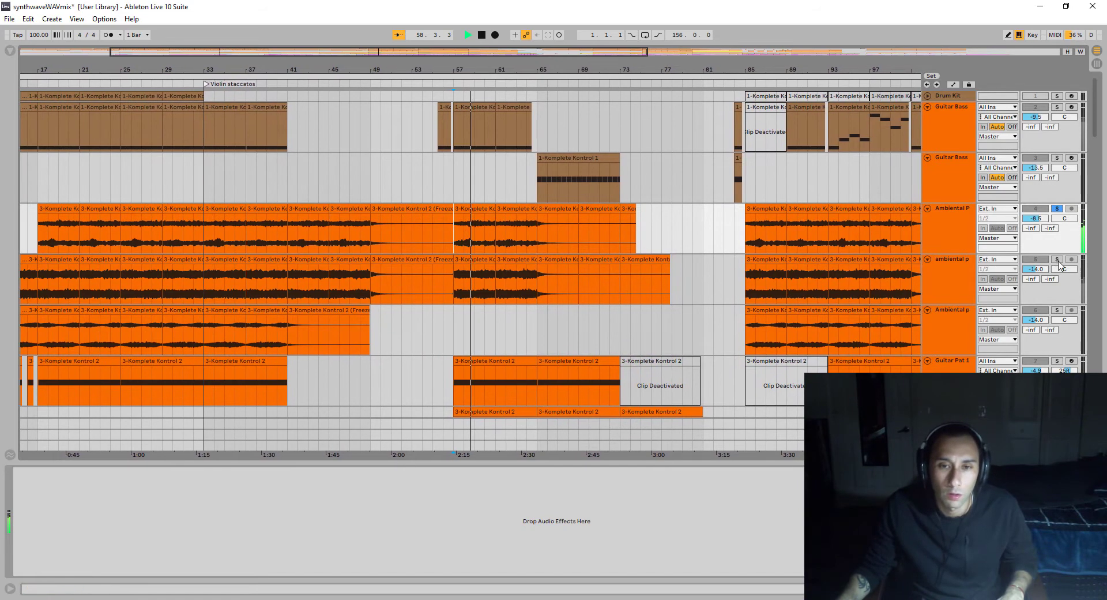
Step: Solo the second ambient pad track as well, play both pads together from bar 57, and stop playback
key(space)
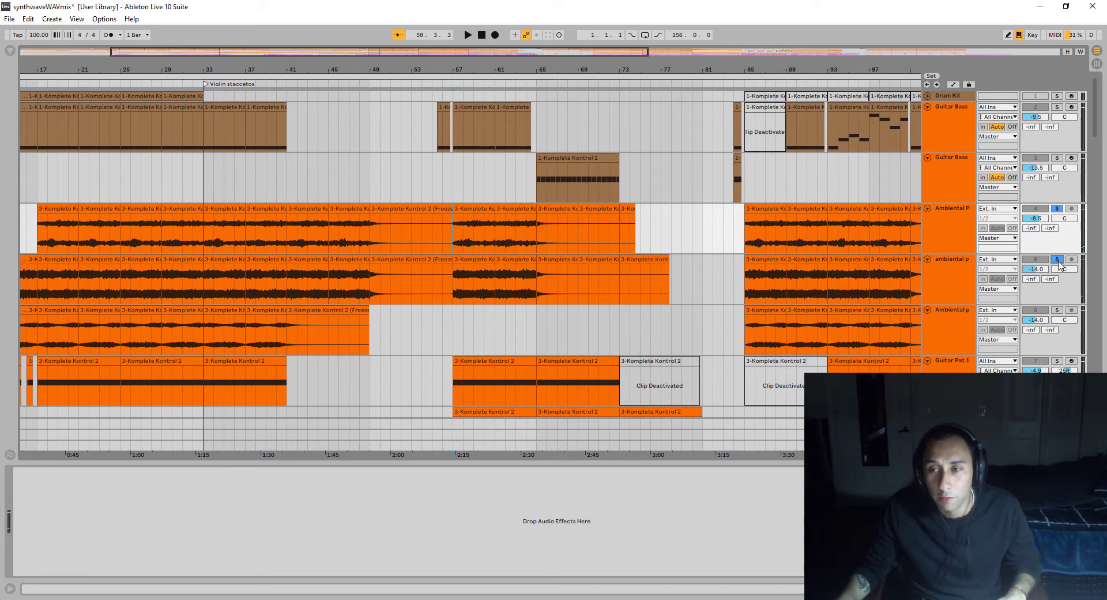
key(space)
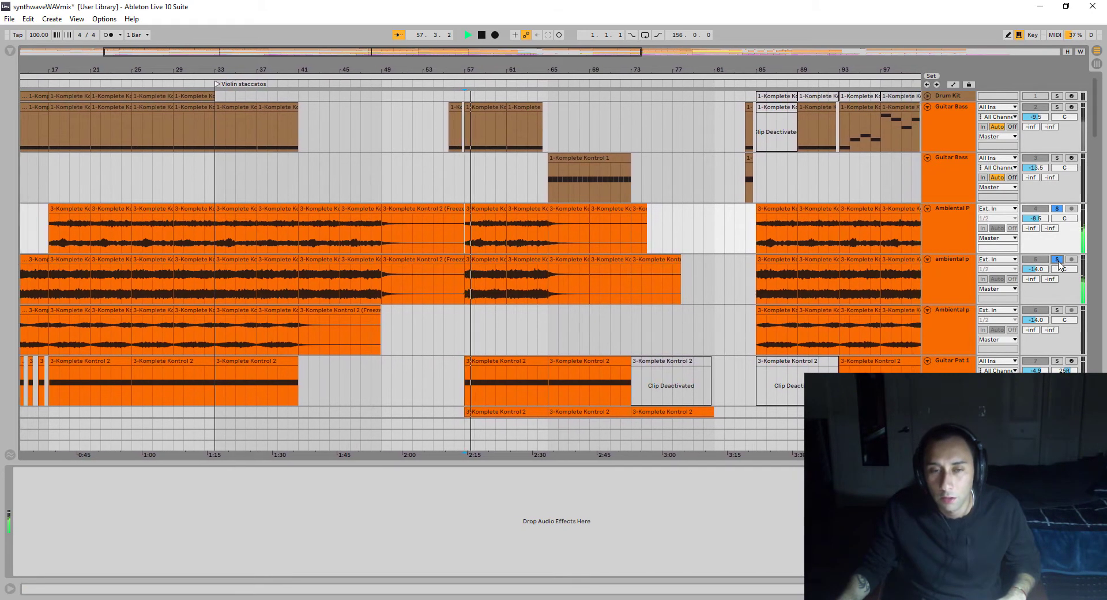
key(space)
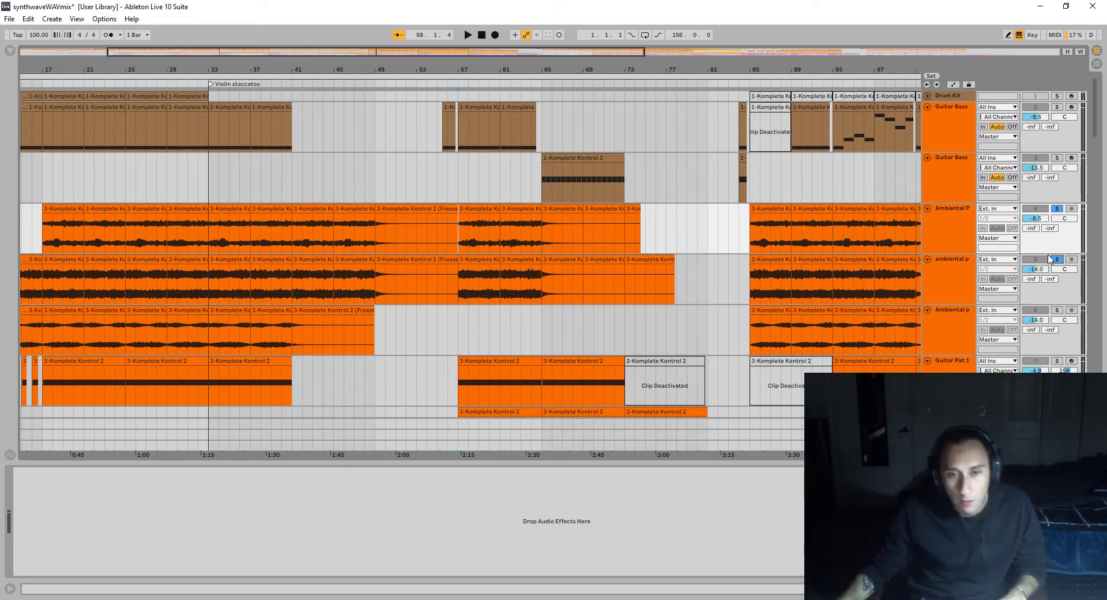
Step: Find the ambient pad track directly above Crash FX, solo it and play it from bar 57
scroll(1050, 259, down, 2)
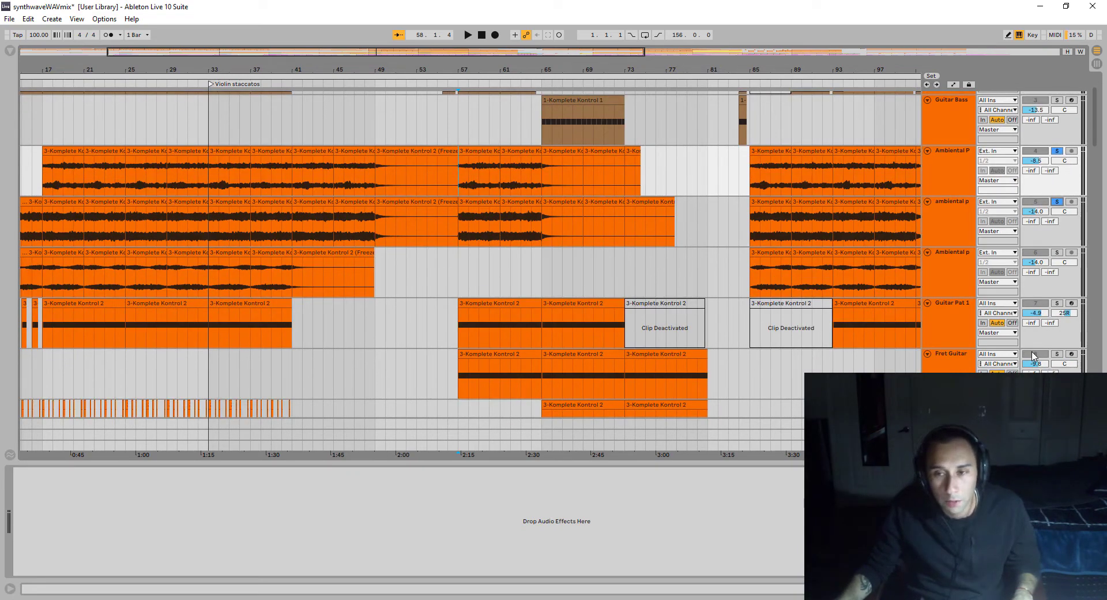
scroll(1054, 241, down, 10)
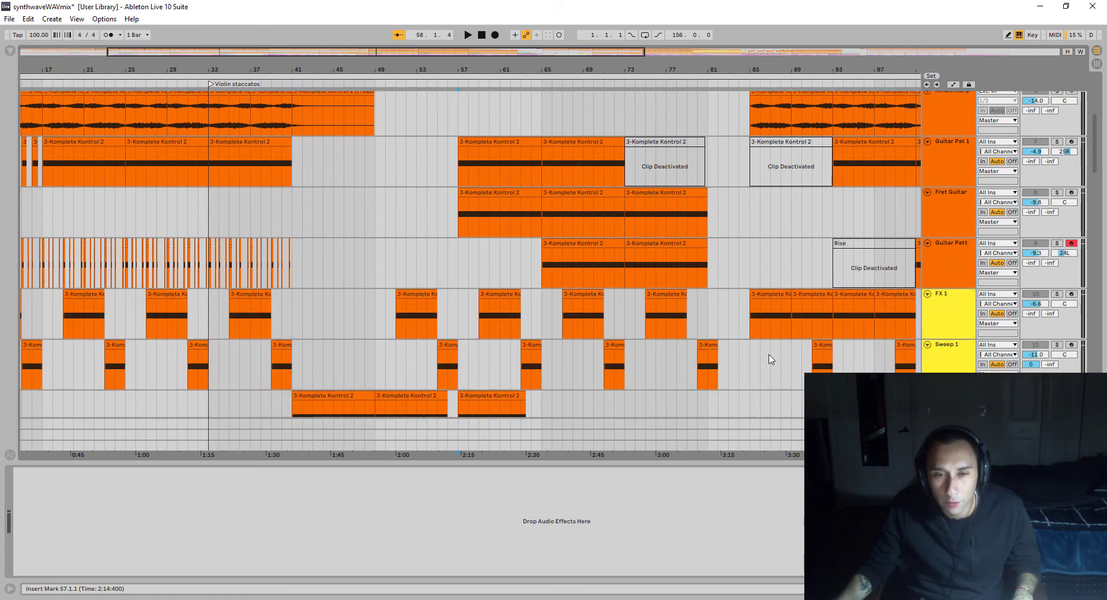
scroll(709, 298, down, 2)
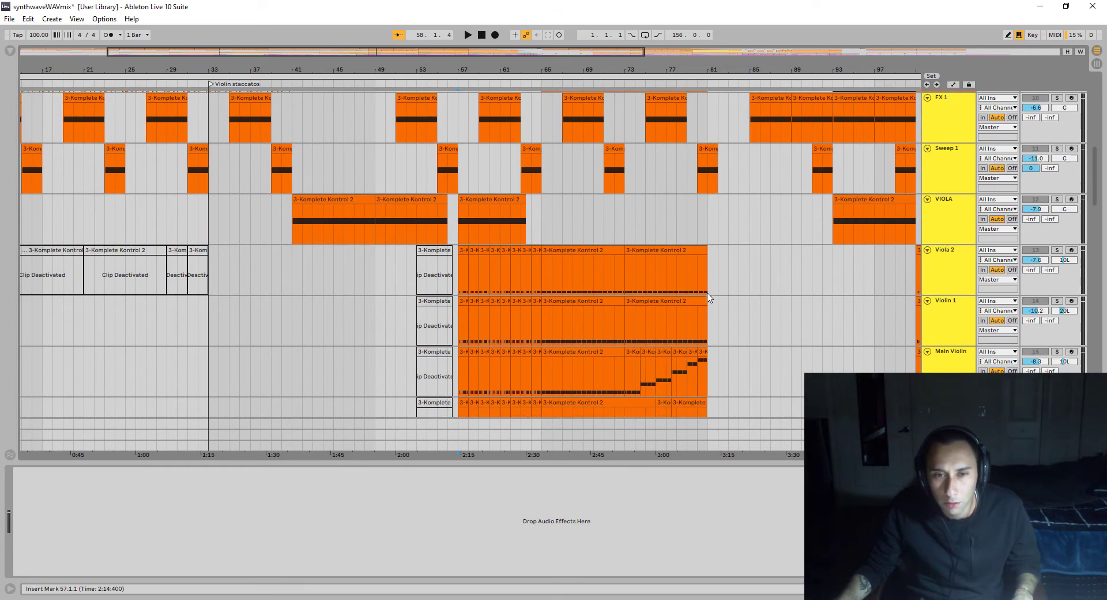
scroll(530, 212, up, 8)
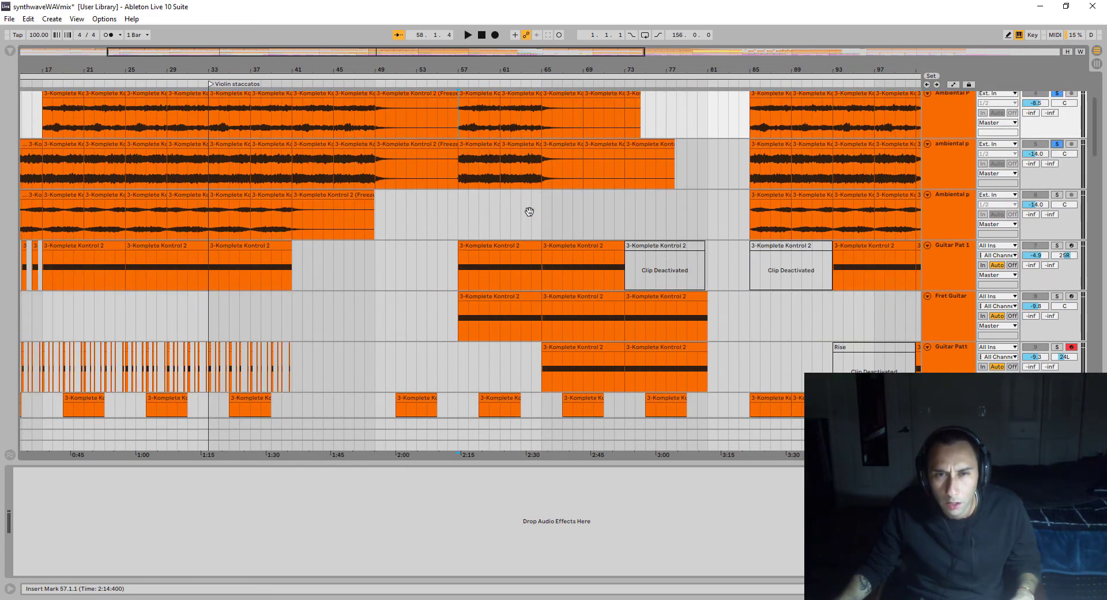
scroll(529, 217, down, 3)
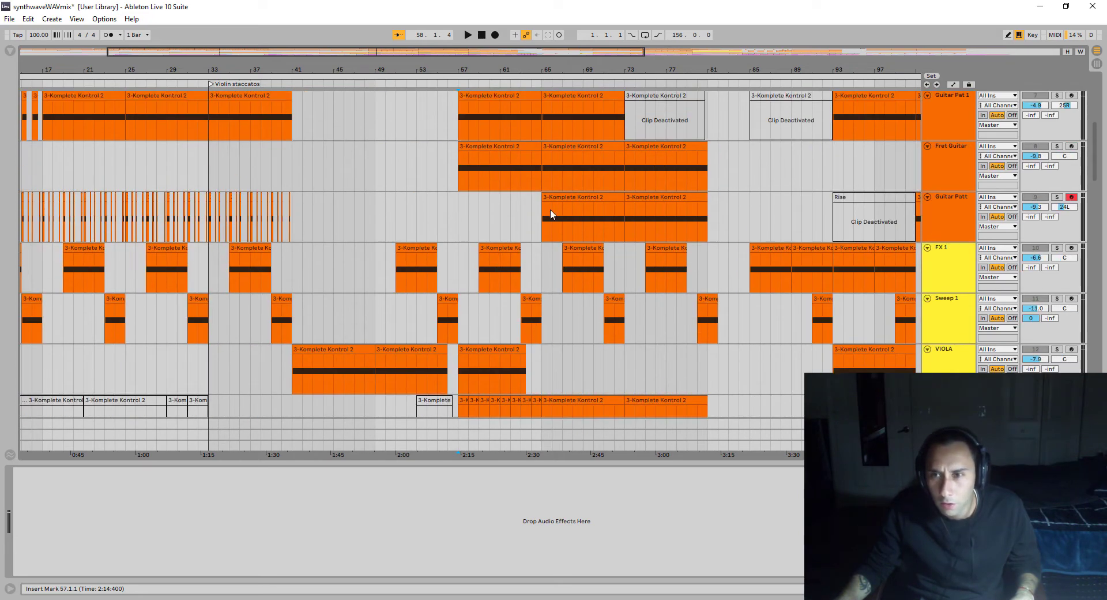
scroll(687, 275, down, 15)
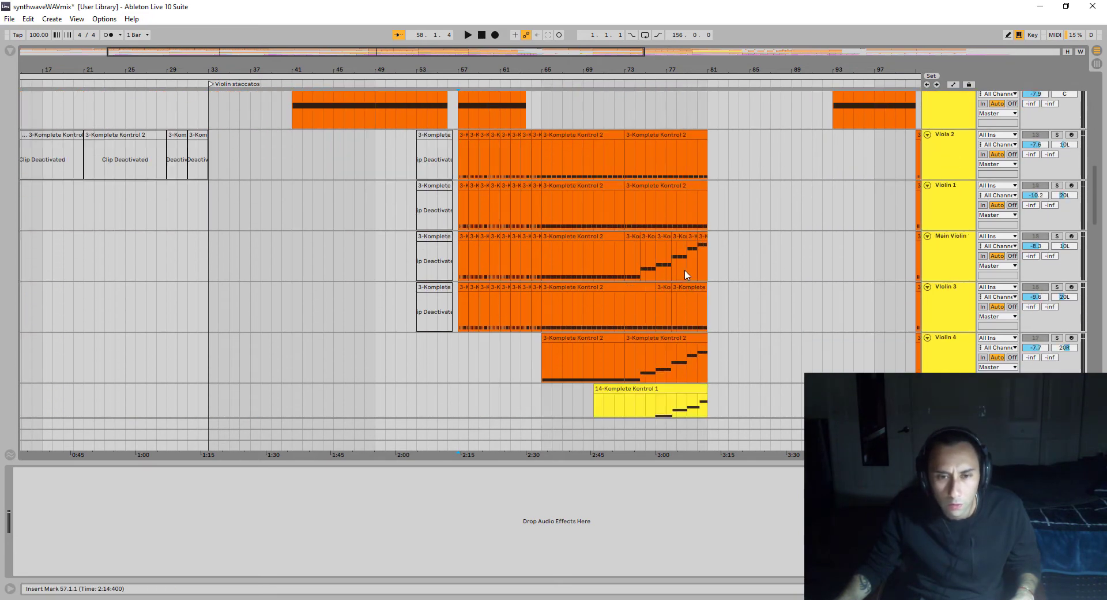
scroll(687, 275, down, 6)
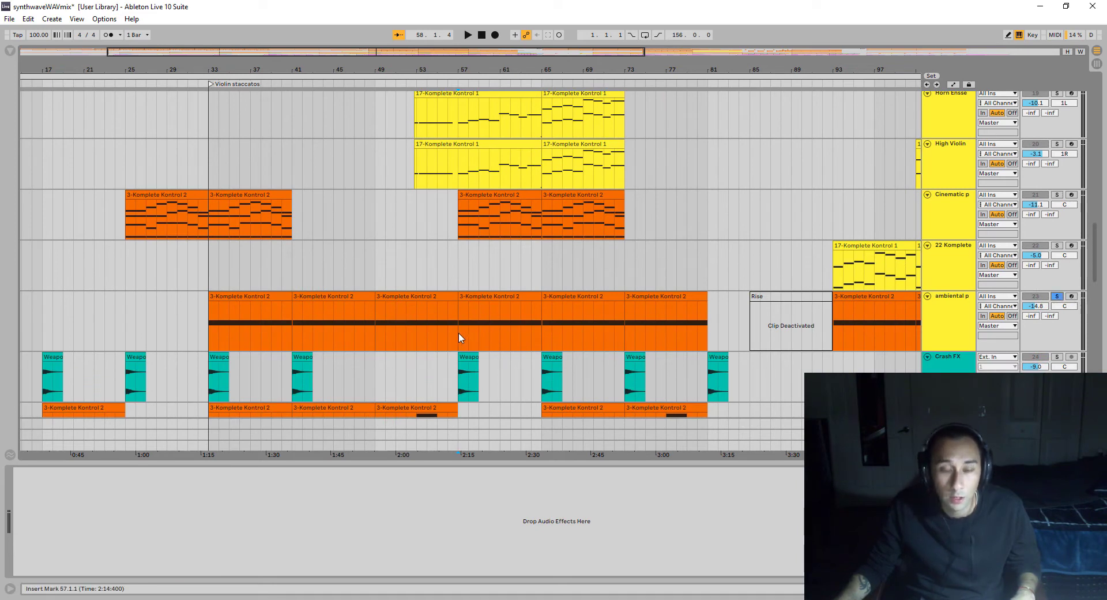
key(space)
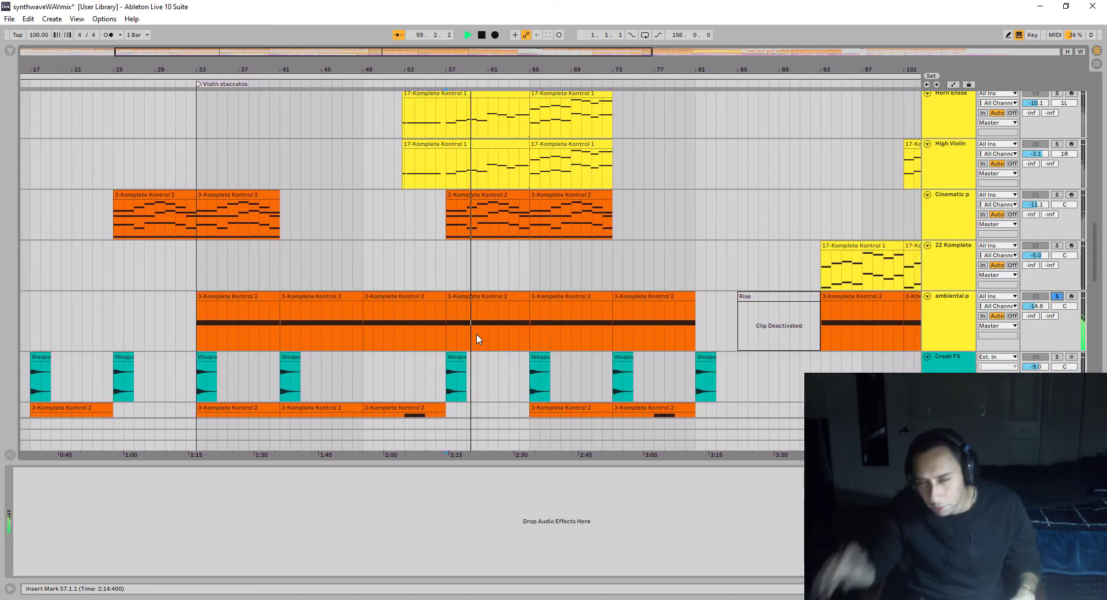
Step: Look through the lower drum, vocal and effect tracks while the soloed ambient pad plays, and stop playback
scroll(477, 339, down, 10)
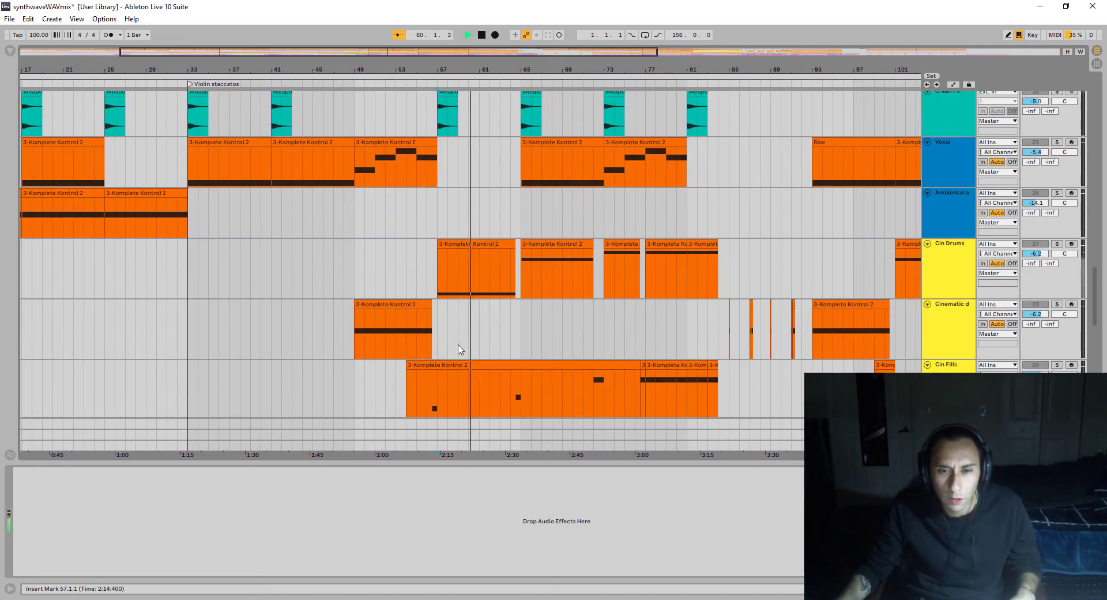
scroll(459, 346, down, 15)
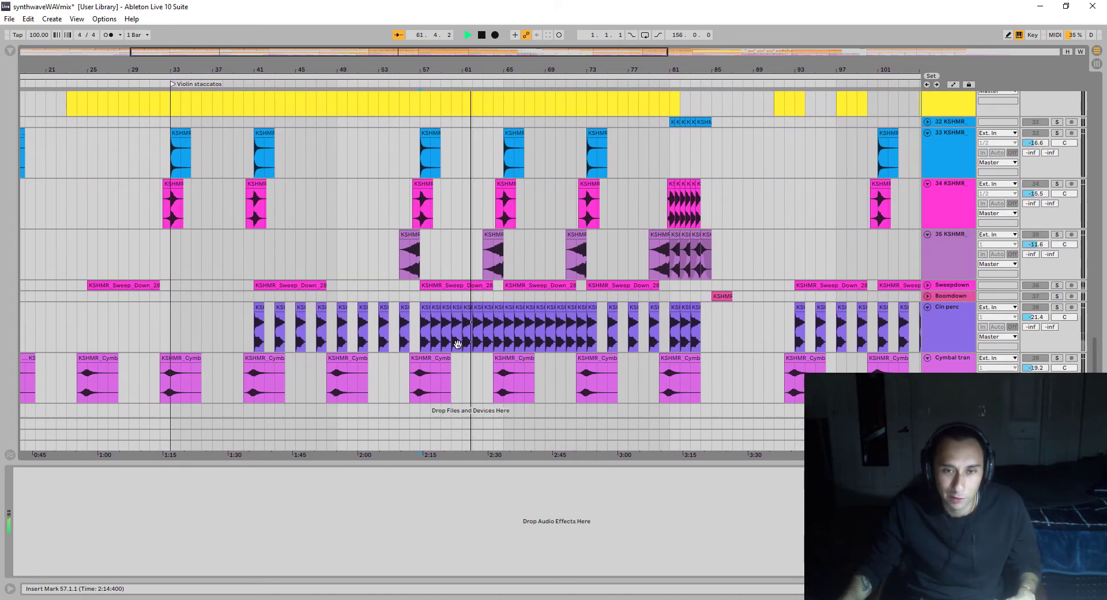
scroll(457, 344, up, 15)
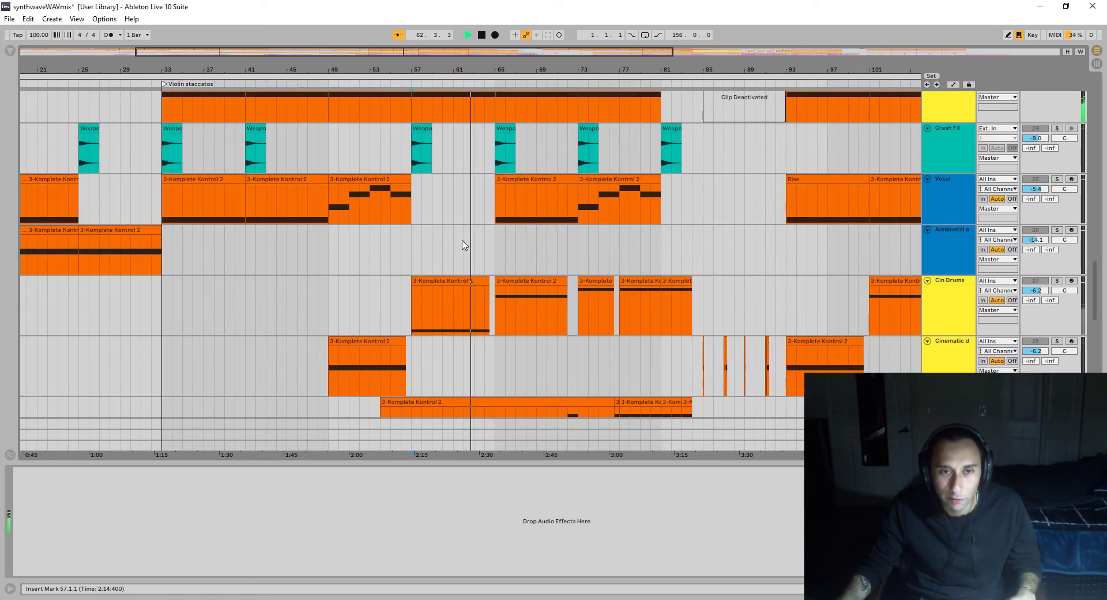
scroll(465, 245, up, 10)
key(space)
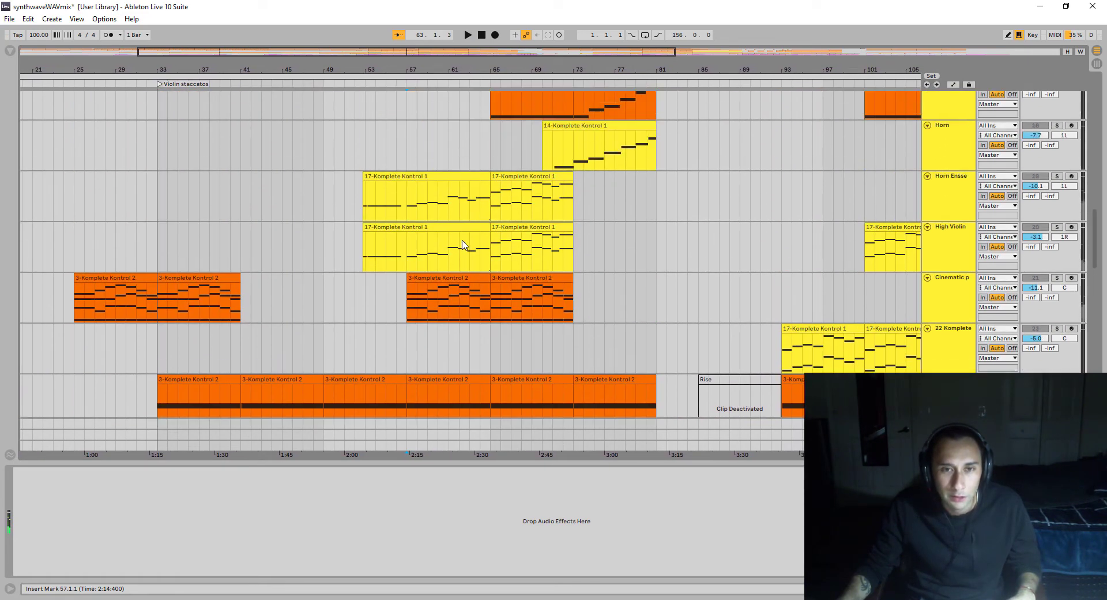
Step: Solo the Guitar Pat 1 track and set the playback start to bar 57
scroll(465, 245, up, 12)
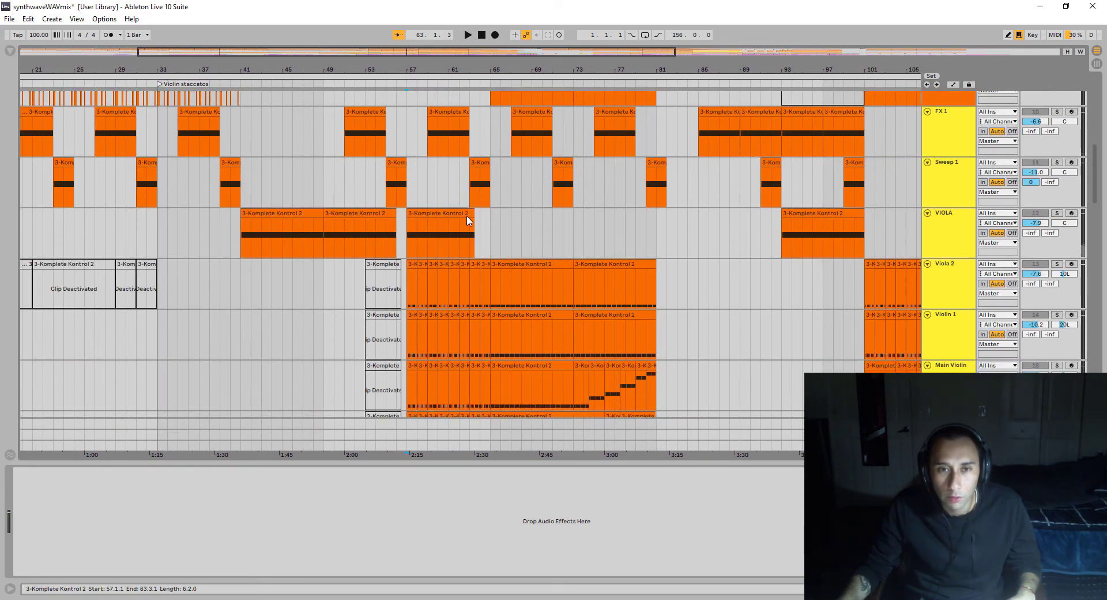
scroll(467, 219, up, 12)
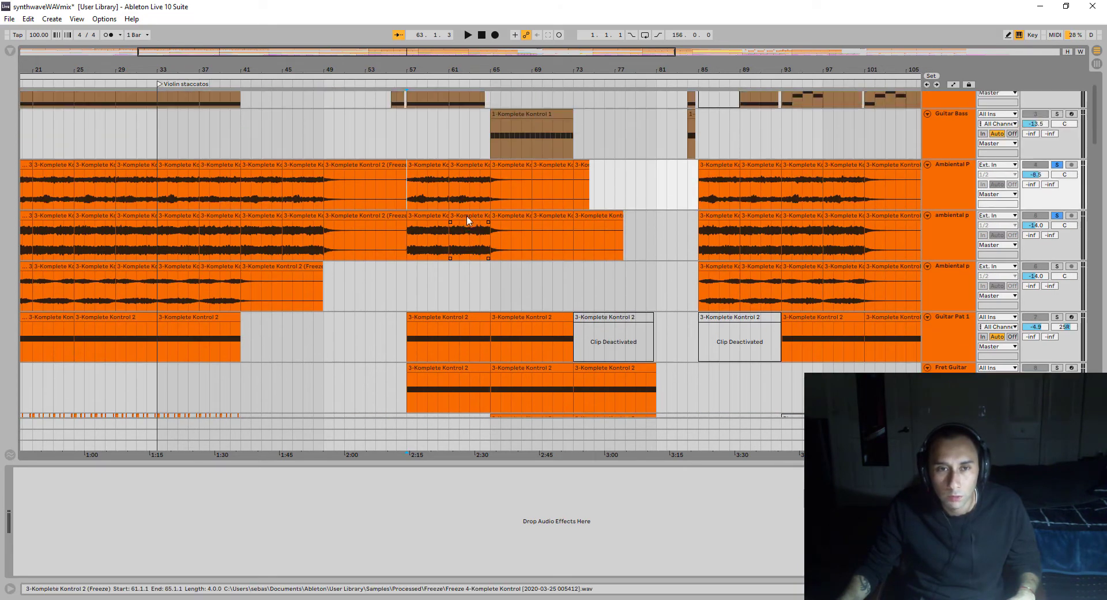
scroll(466, 216, down, 1)
click(397, 311)
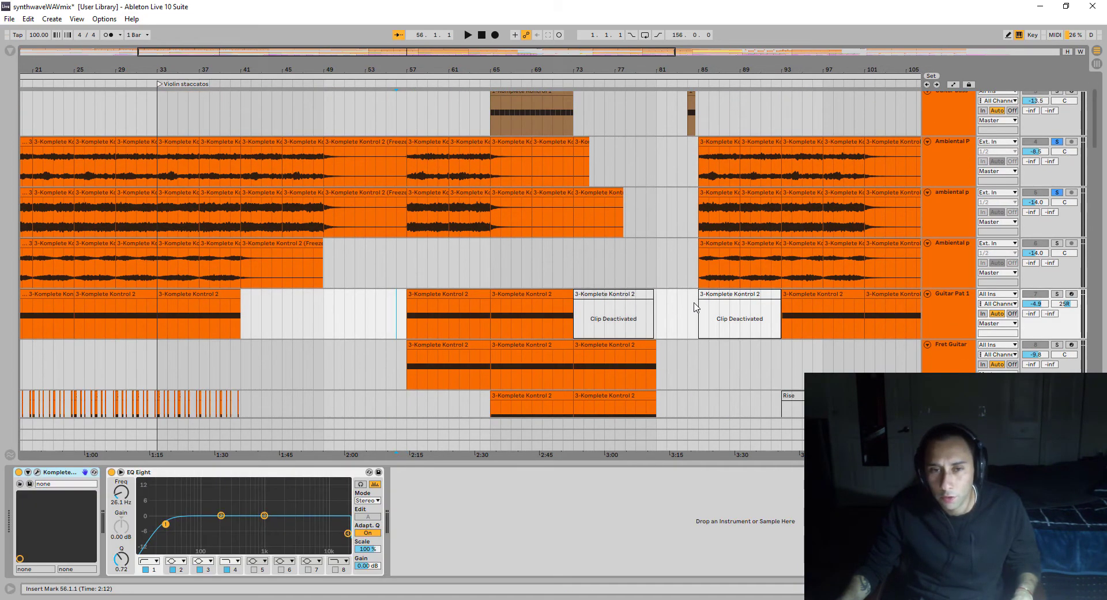
click(407, 305)
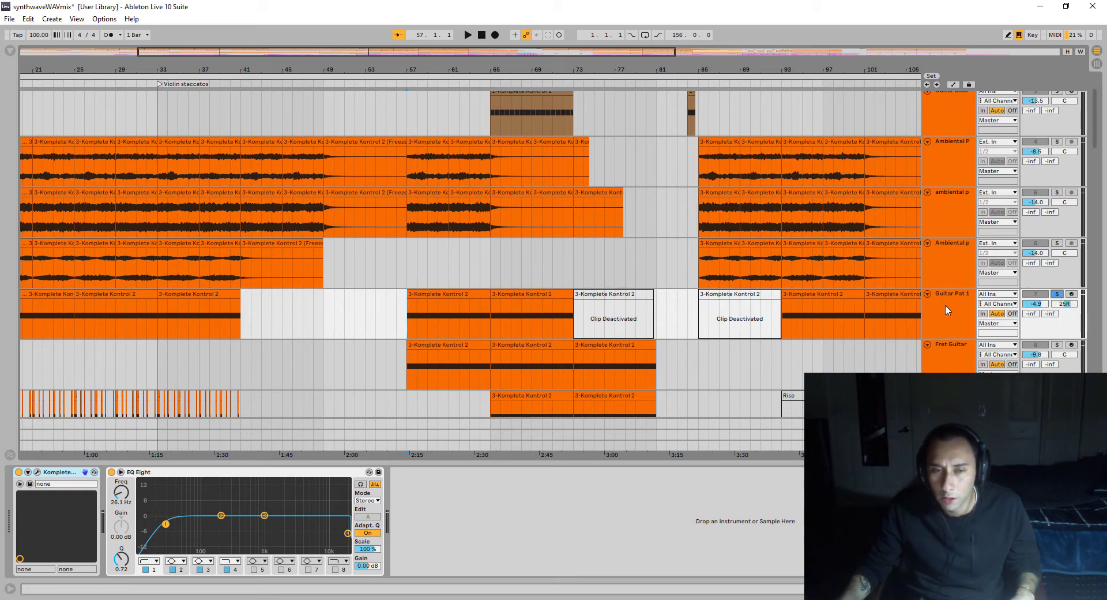
Step: Select the three ambient pad tracks above Guitar Pat 1 in turn to compare them
click(954, 153)
click(945, 199)
click(943, 243)
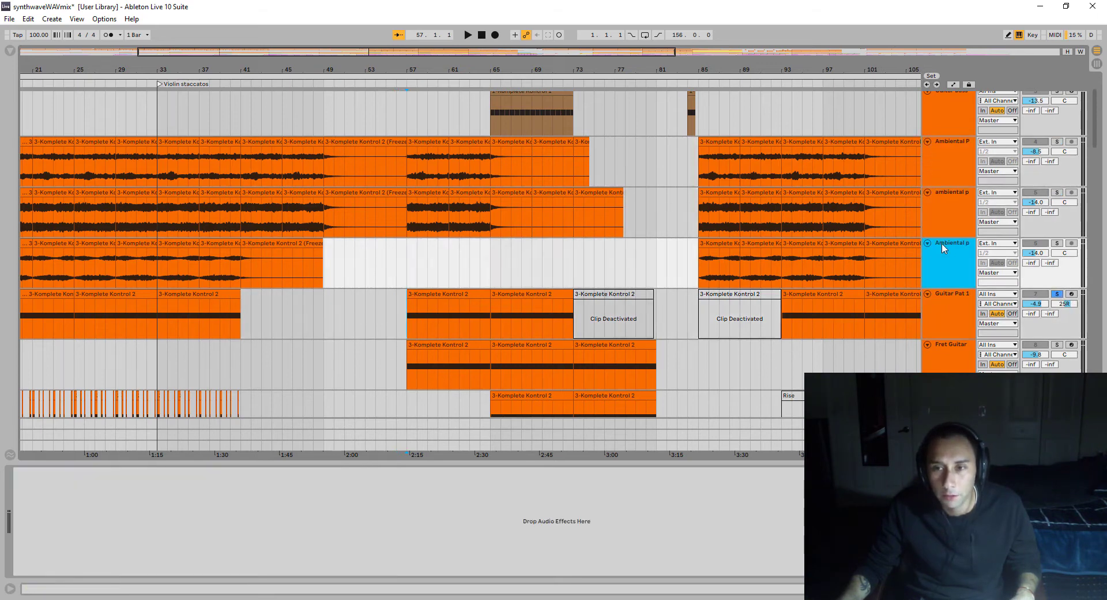
click(941, 179)
click(935, 202)
click(939, 180)
click(944, 214)
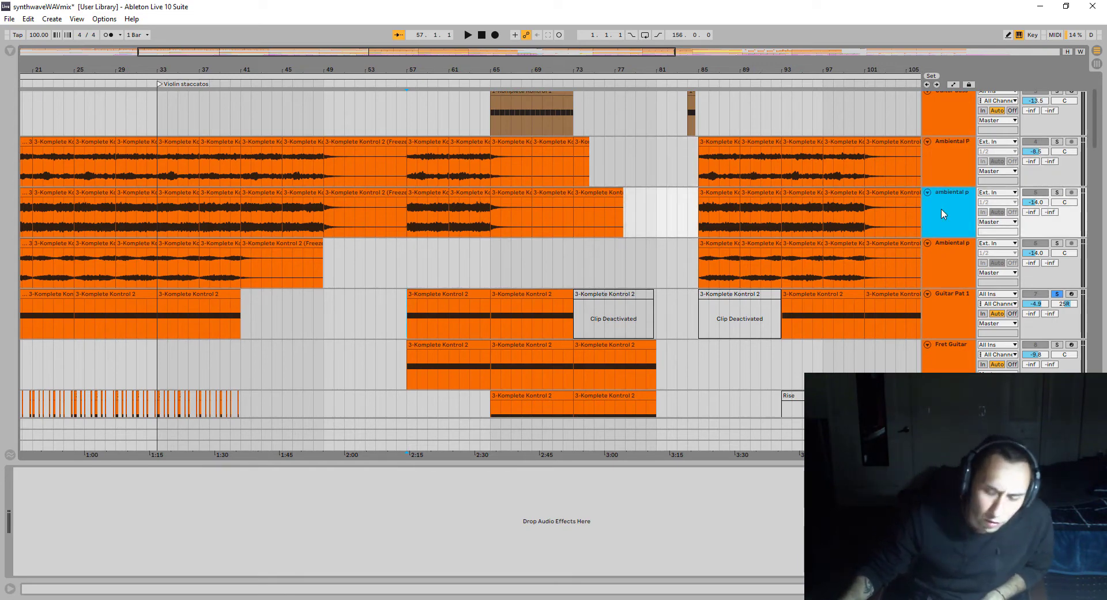
Step: Open Guitar Pat 1's Komplete Kontrol instrument, examine its Strummed Acoustic 2 preset and patterns, and close the window
scroll(942, 210, down, 1)
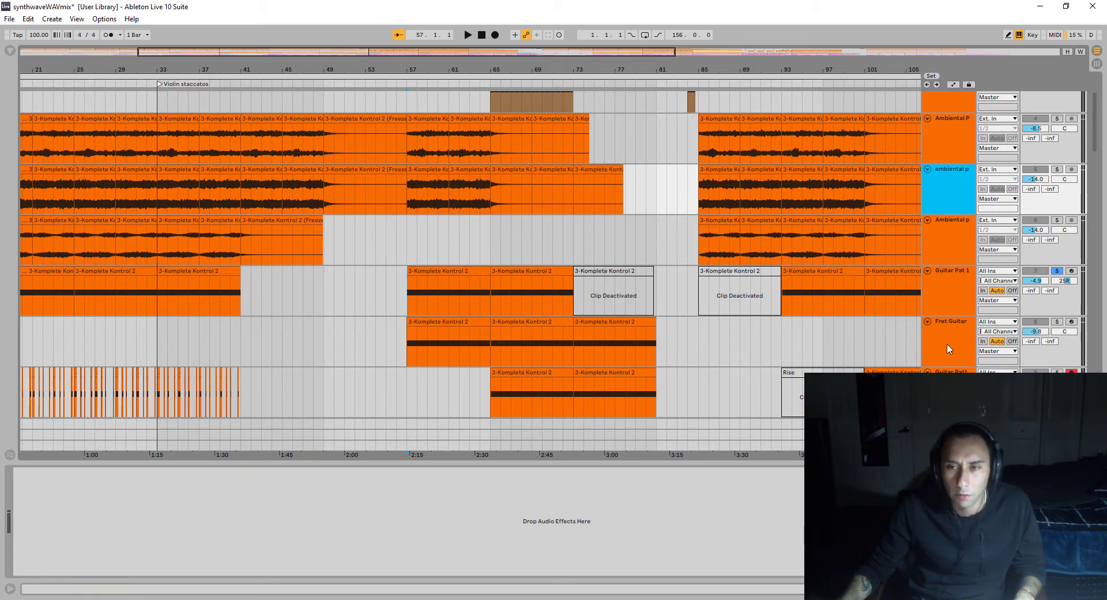
click(952, 295)
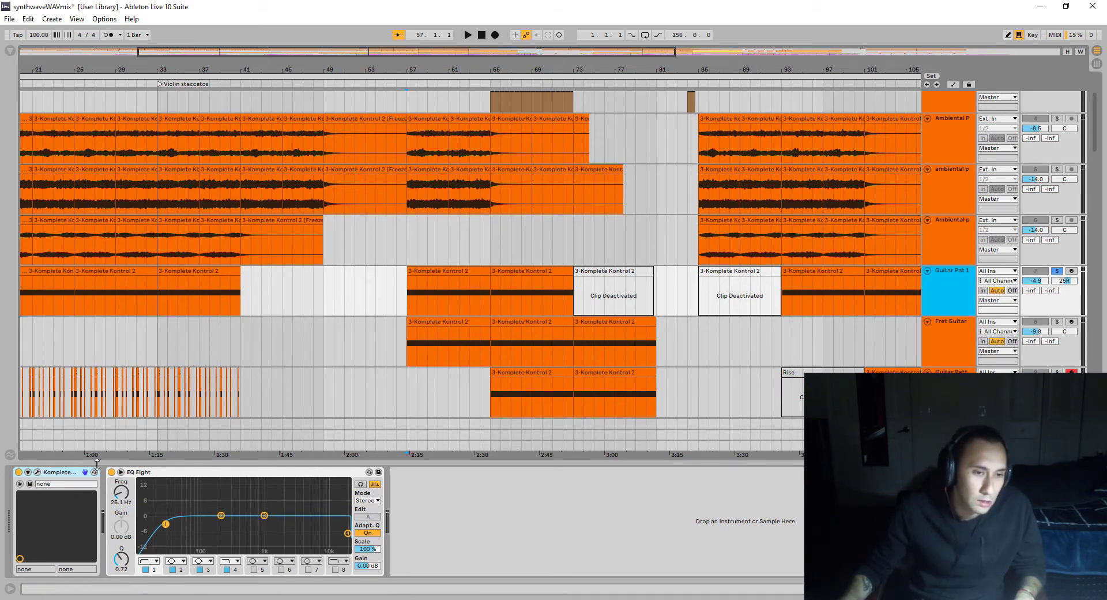
click(38, 473)
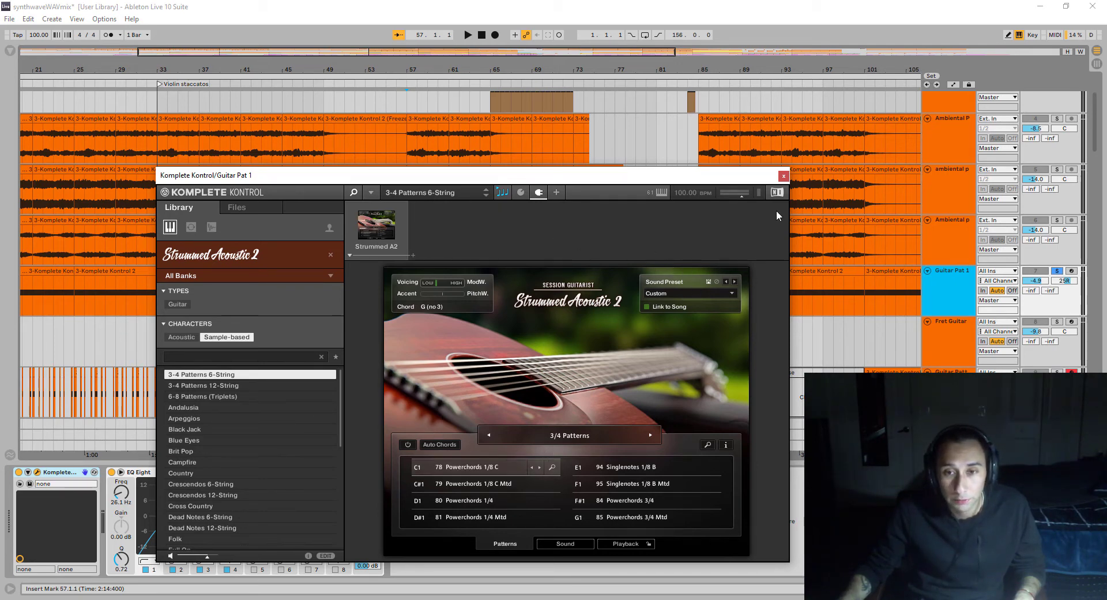
click(784, 176)
scroll(468, 296, up, 1)
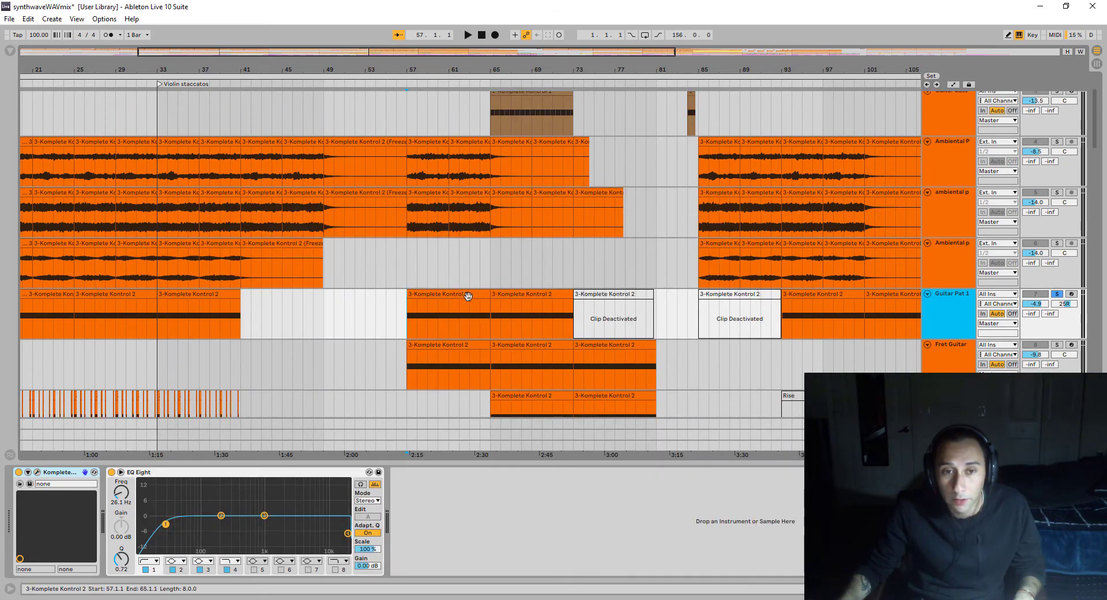
Step: Play the soloed Guitar Pat 1 track from bar 57 and stop playback
click(417, 316)
key(space)
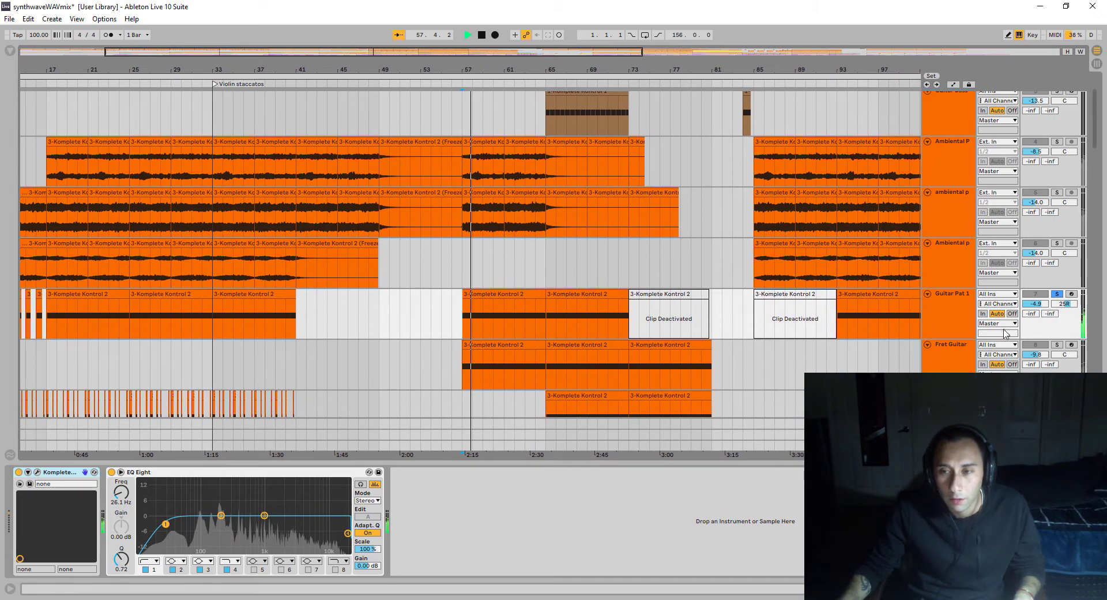
key(space)
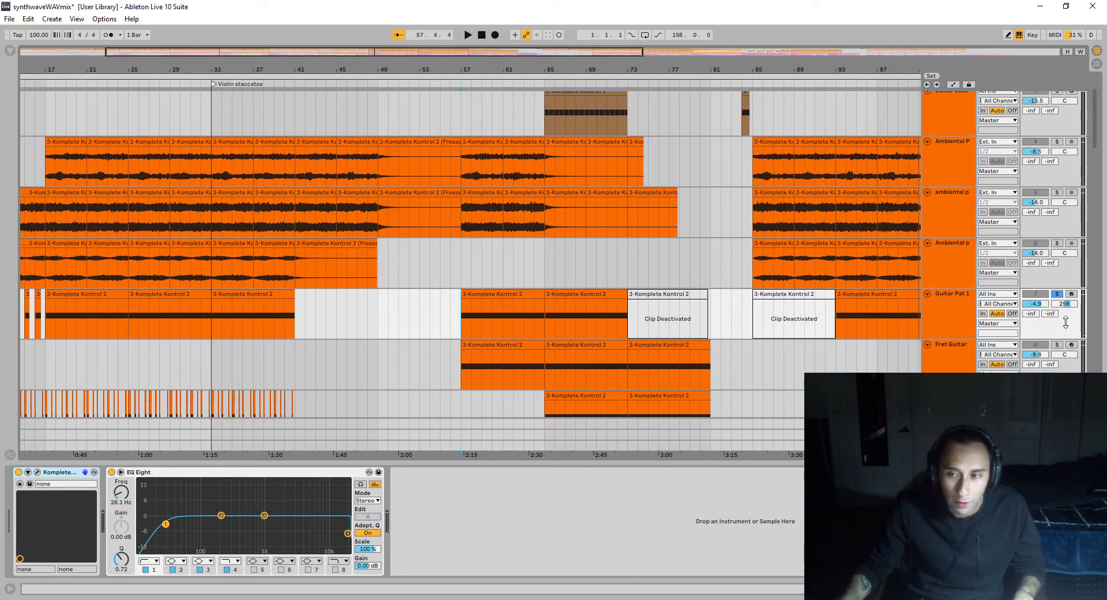
Step: Solo the Fret Guitar track, examine the Powerchords preset in its Komplete Kontrol instrument, and close the window
scroll(951, 341, down, 2)
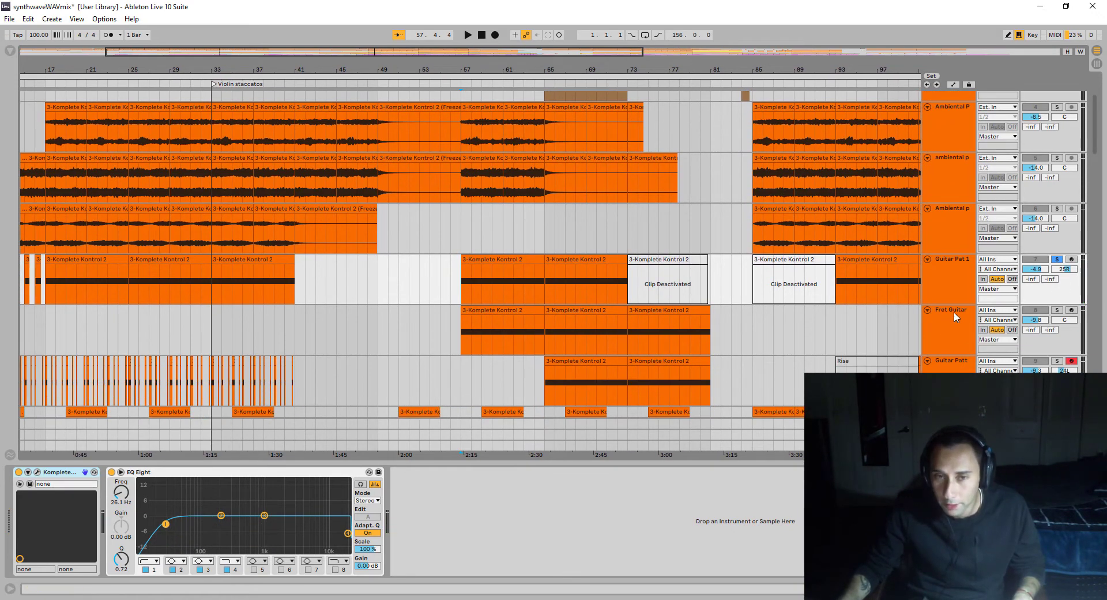
key(space)
click(1058, 311)
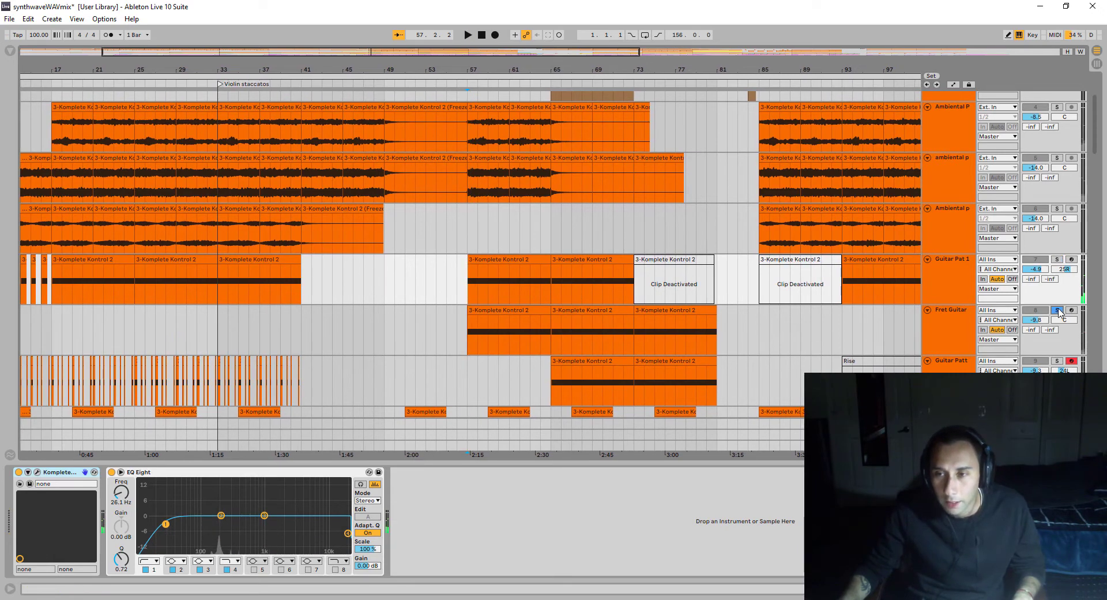
click(960, 334)
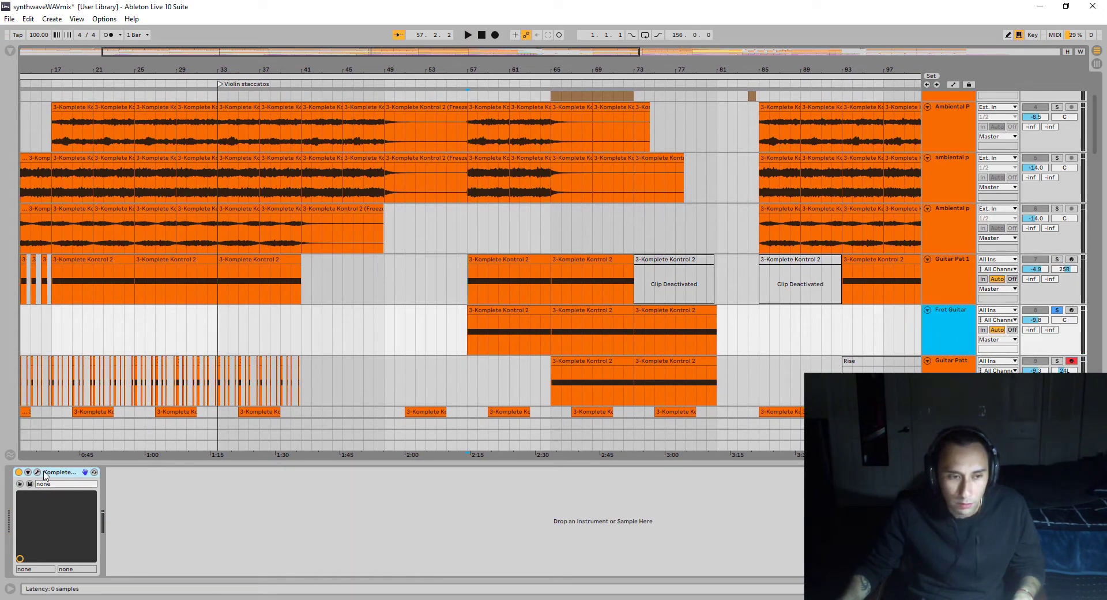
click(38, 472)
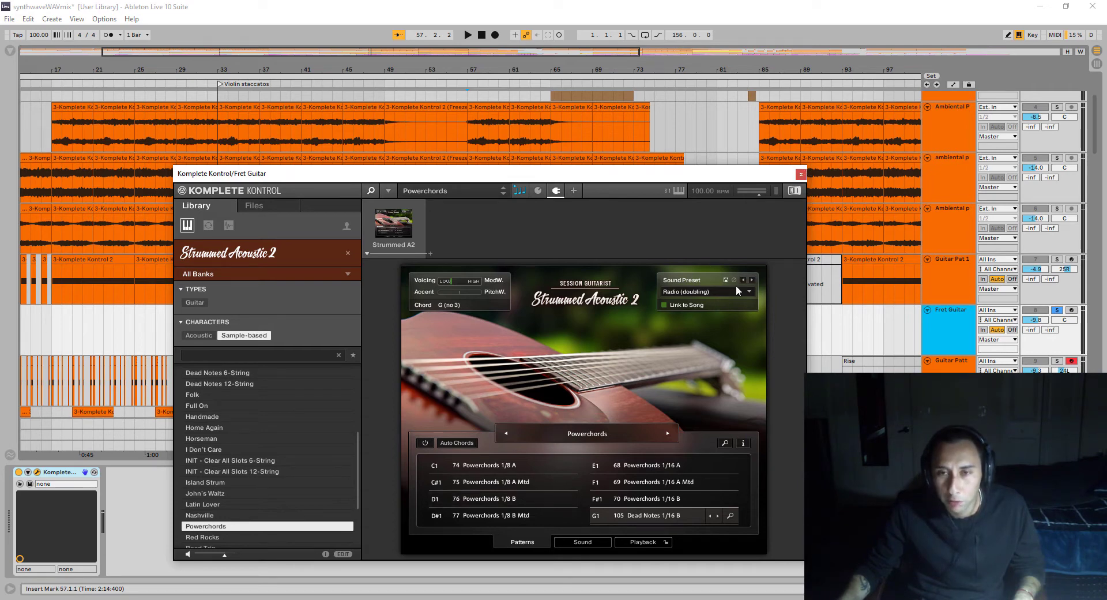
click(801, 174)
Step: Play Fret Guitar alone from bar 57, play it again with Guitar Pat 1 also soloed, and stop playback
key(space)
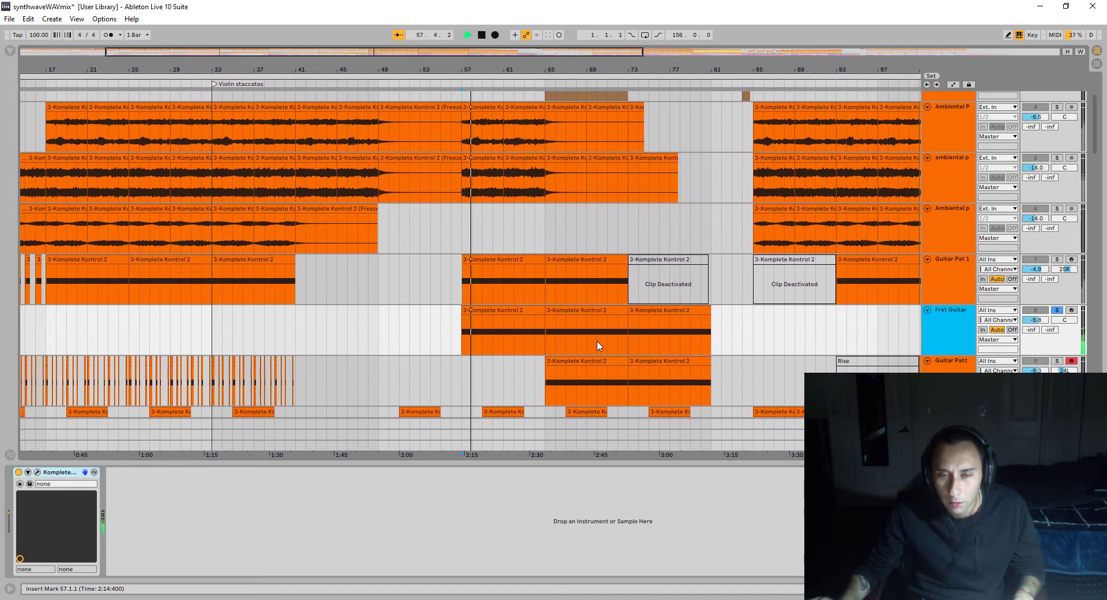
key(space)
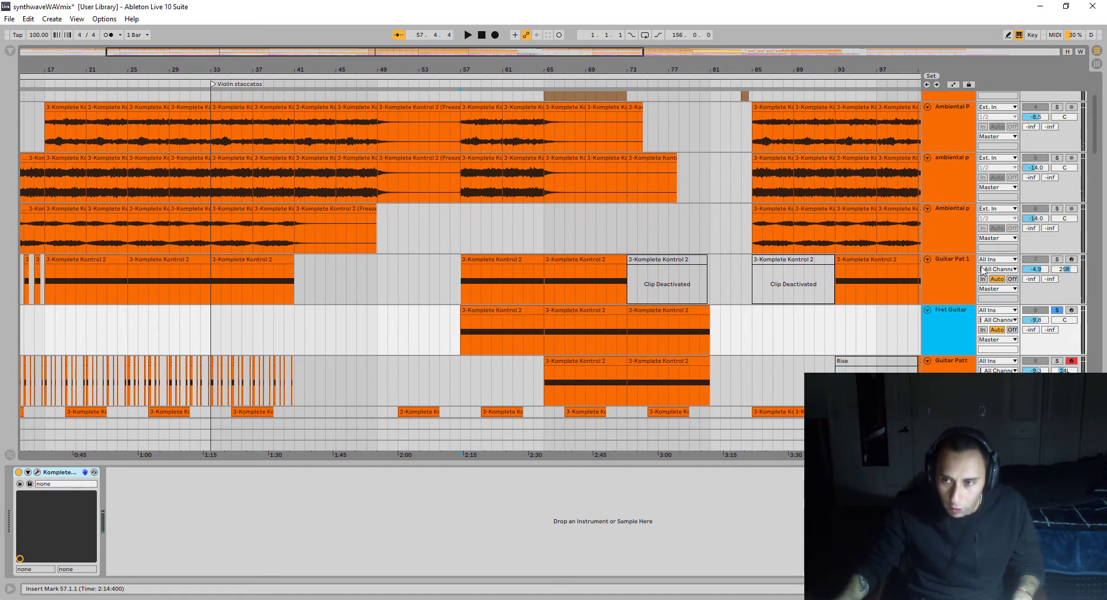
key(space)
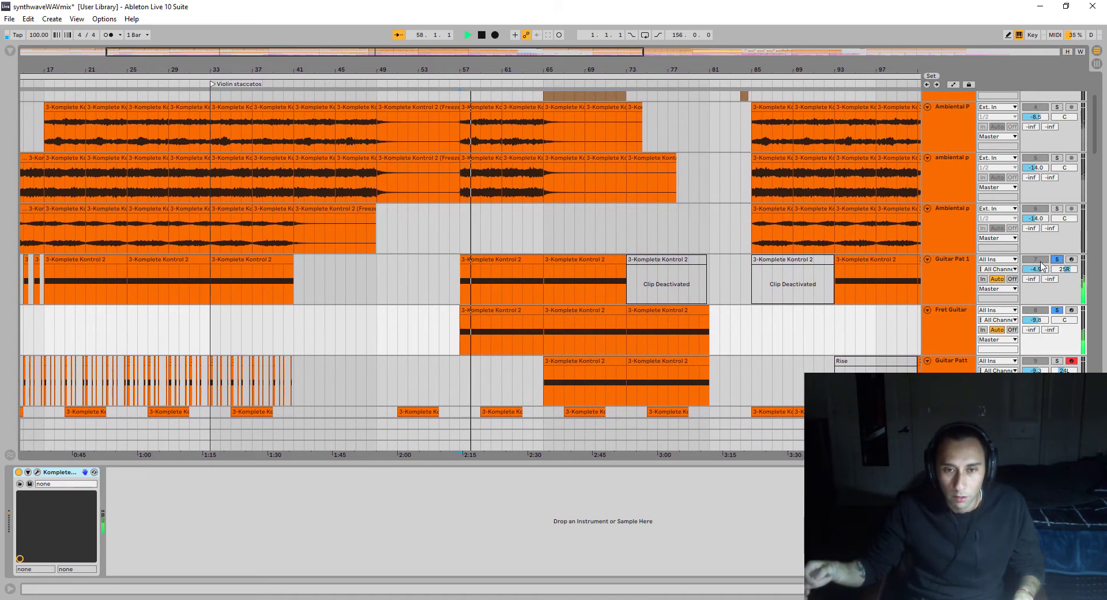
key(space)
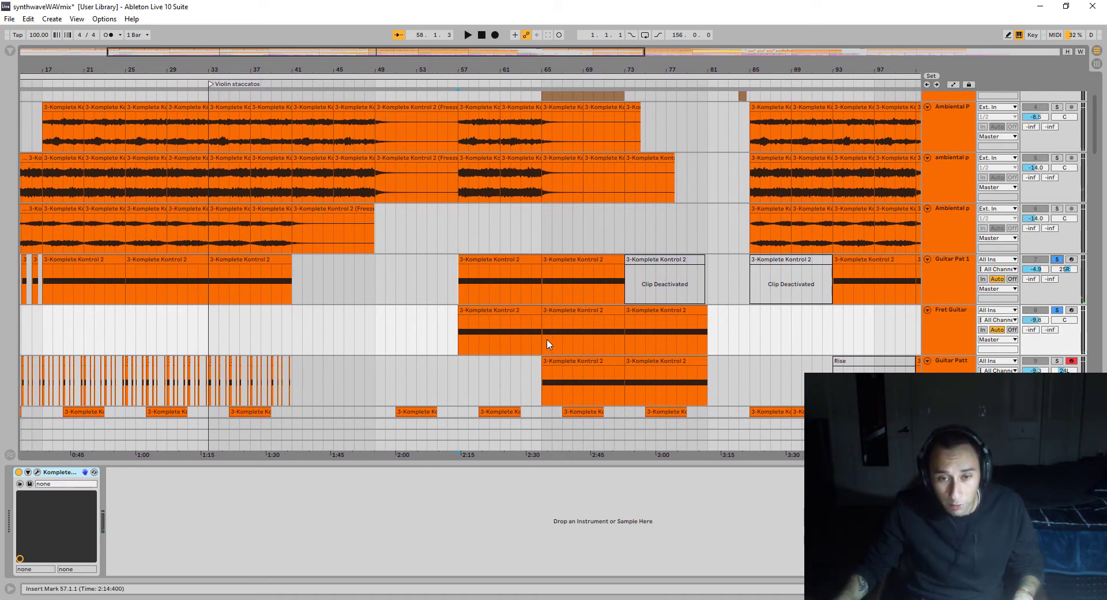
Step: Solo the Guitar Patt track together with Guitar Pat 1 and Fret Guitar, and play all three from bar 65
scroll(547, 344, down, 3)
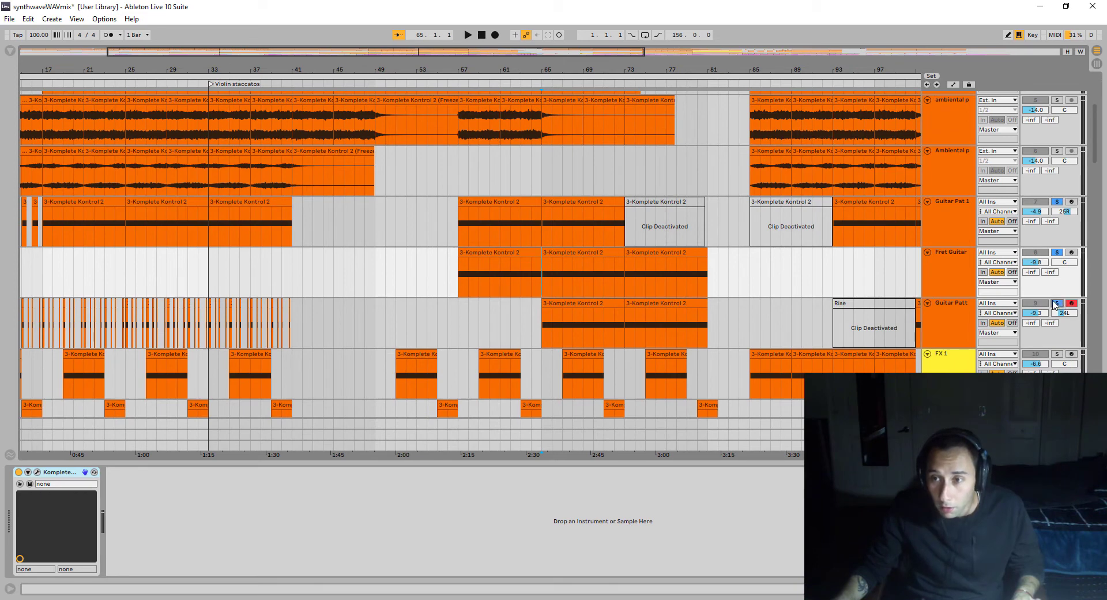
click(1057, 304)
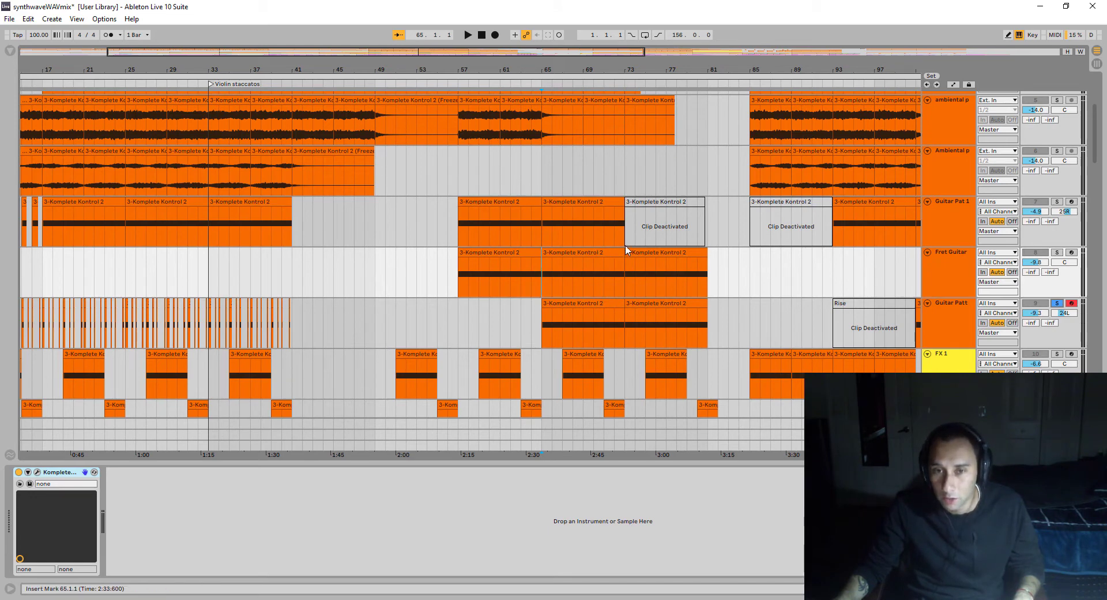
scroll(668, 269, down, 1)
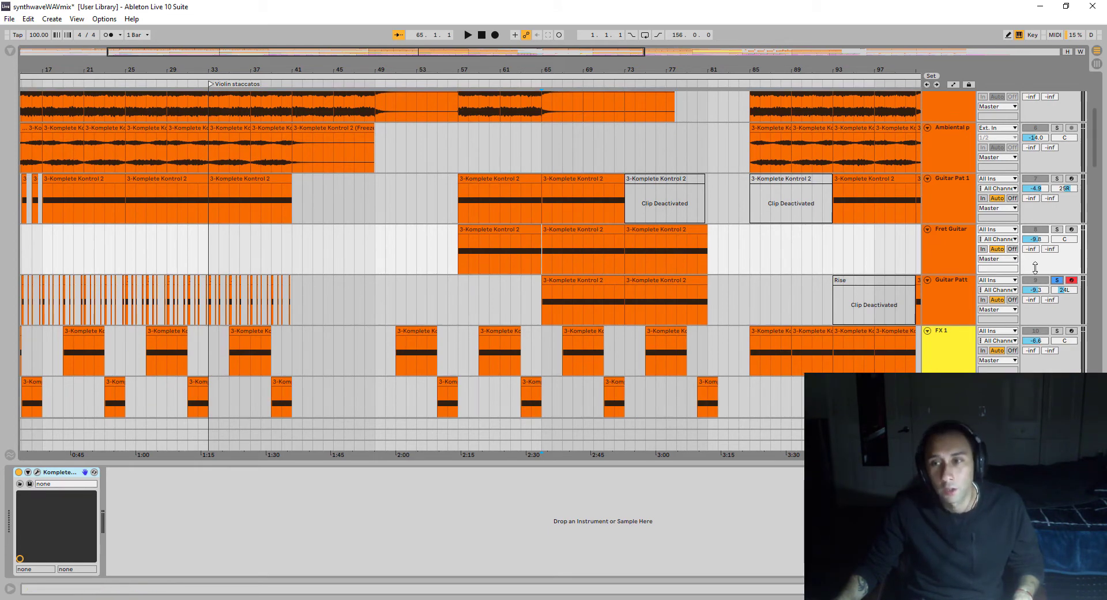
click(542, 296)
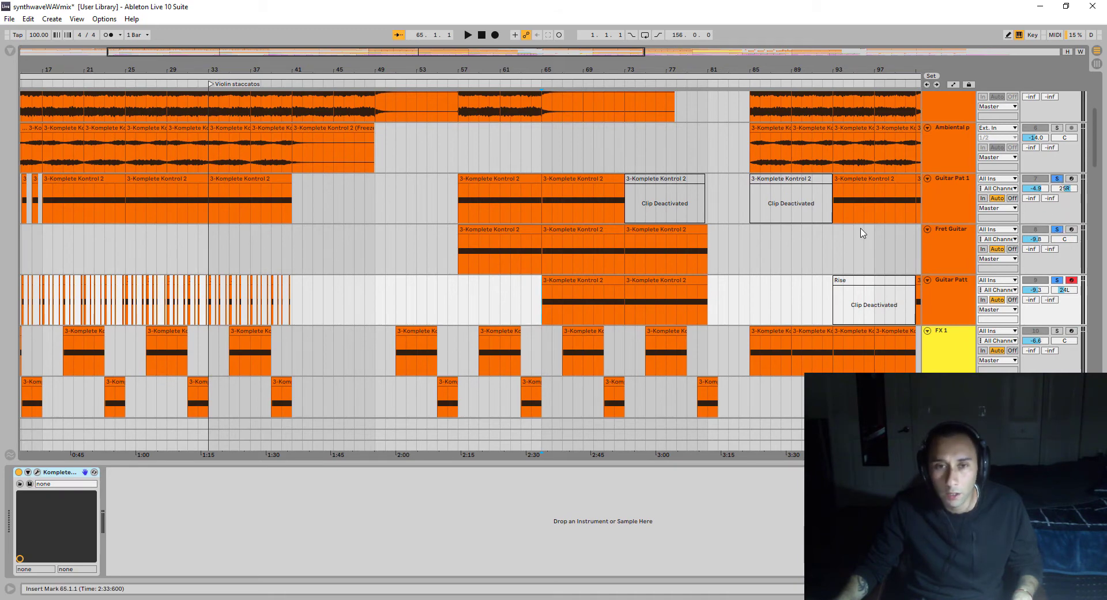
key(space)
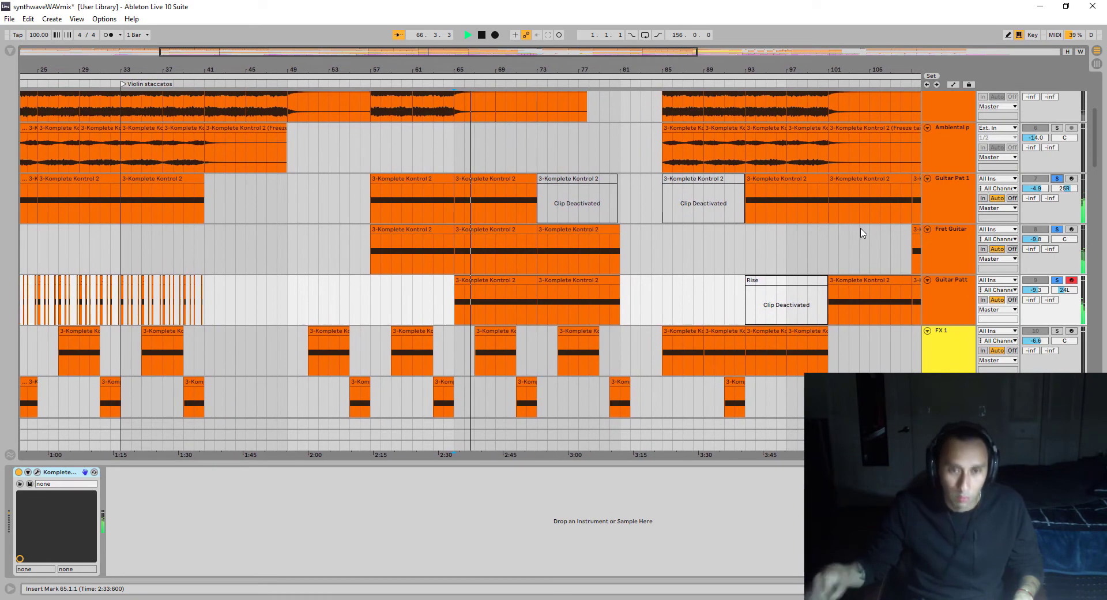
key(space)
Step: Solo the FX 1 and Sweep 1 tracks in place of the guitars
scroll(864, 230, down, 5)
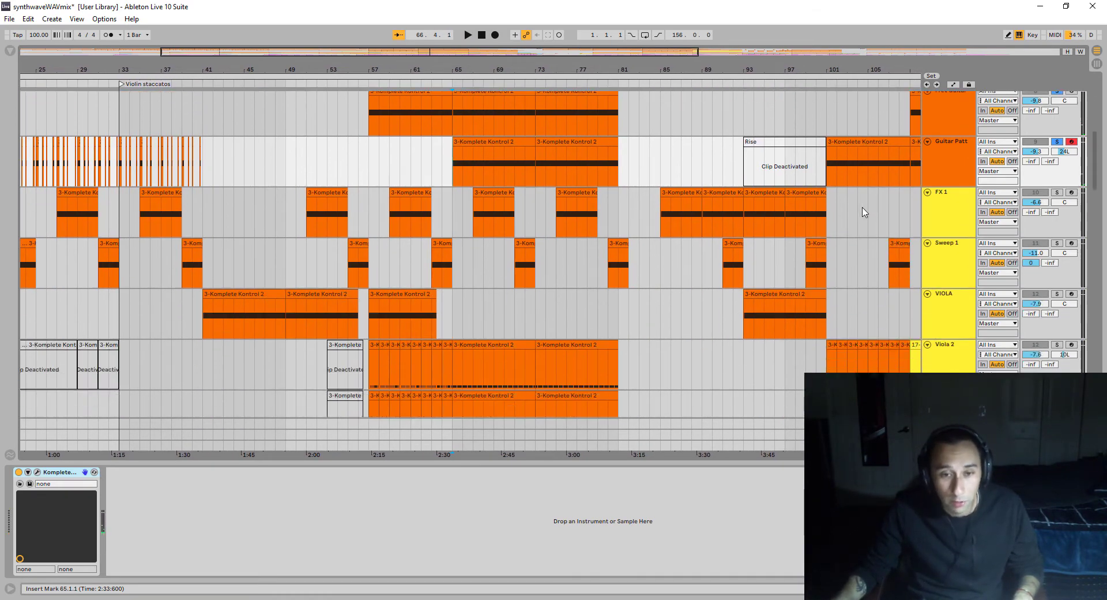
scroll(863, 212, down, 2)
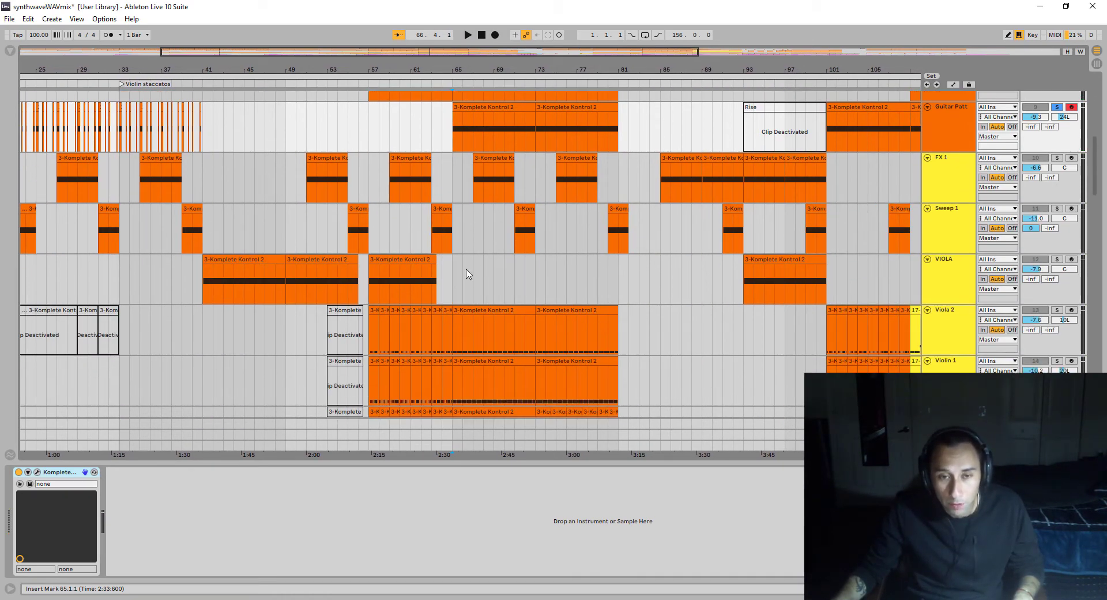
click(455, 280)
scroll(695, 244, up, 1)
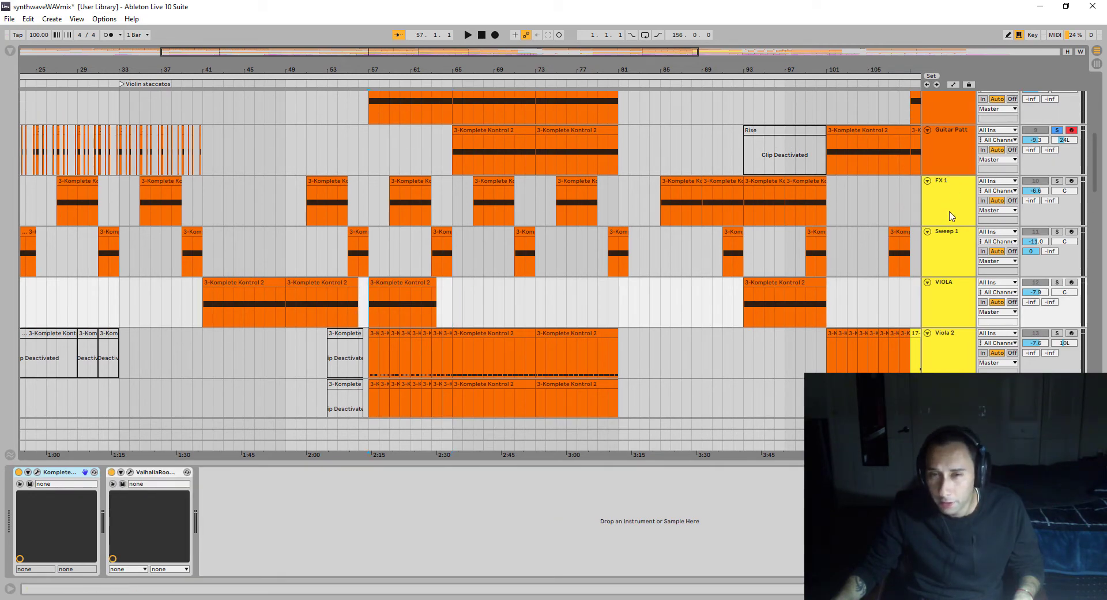
click(964, 196)
click(1060, 187)
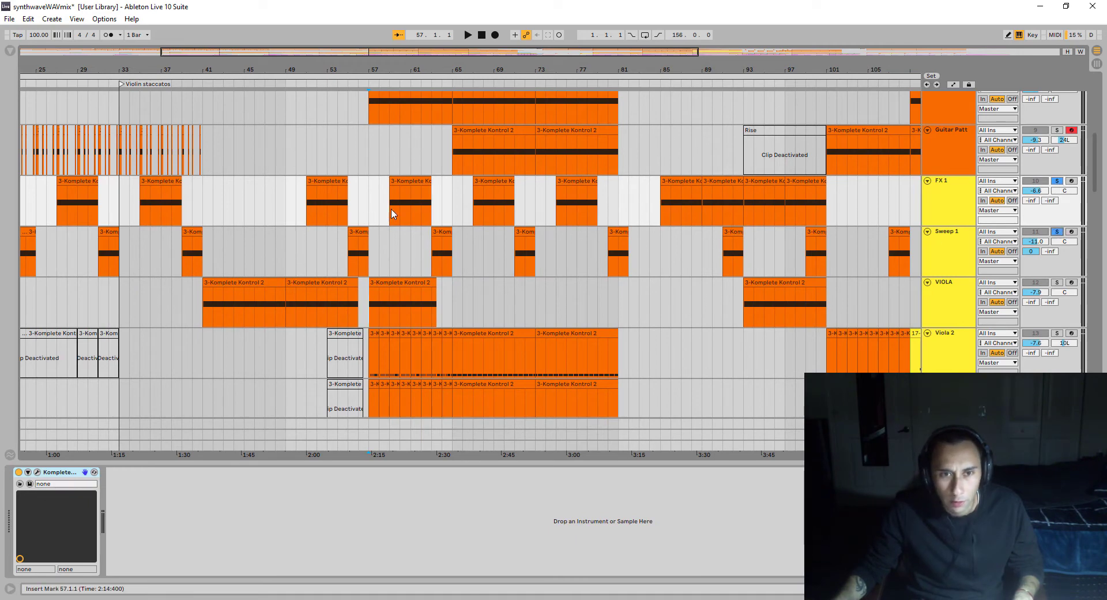
Step: Play FX 1 and Sweep 1 from bar 59, stop playback, and move the start position to bar 63
key(space)
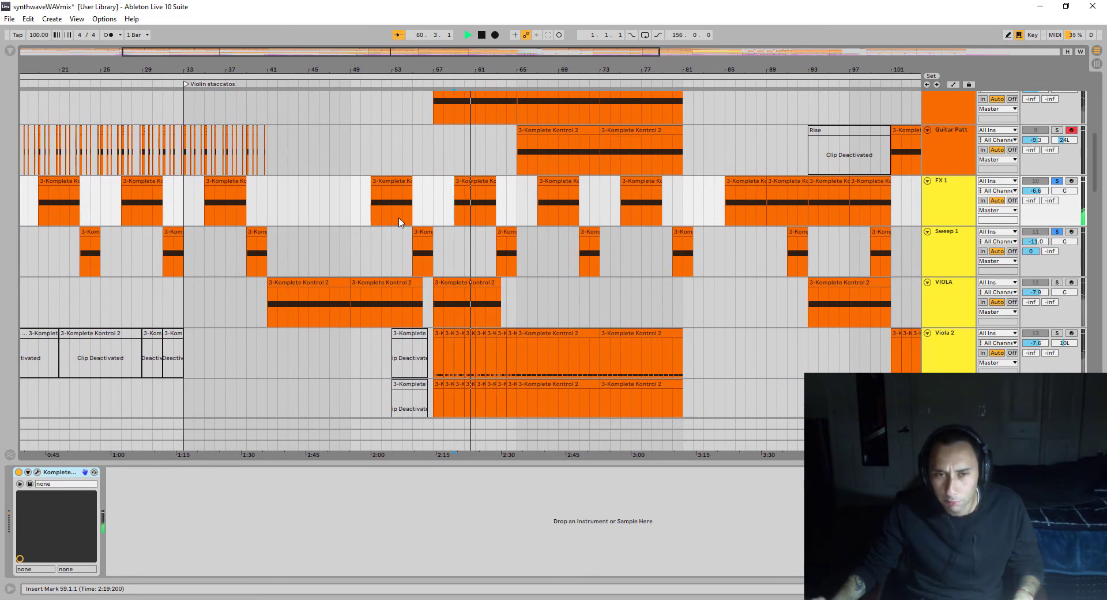
key(space)
click(492, 267)
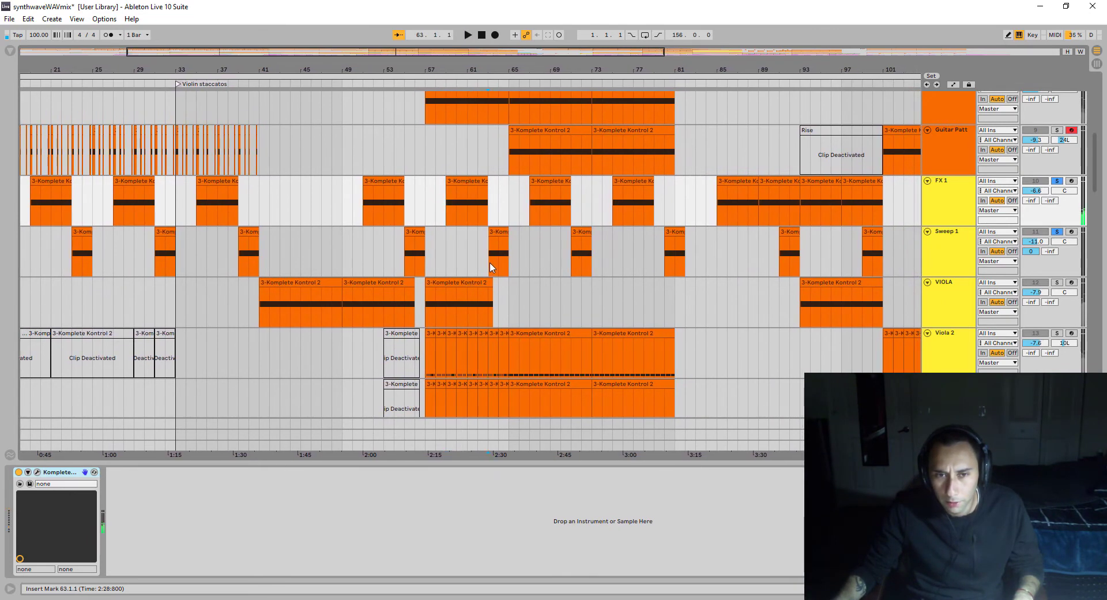
Step: Play FX 1 and Sweep 1 together from bar 63 and stop playback
key(space)
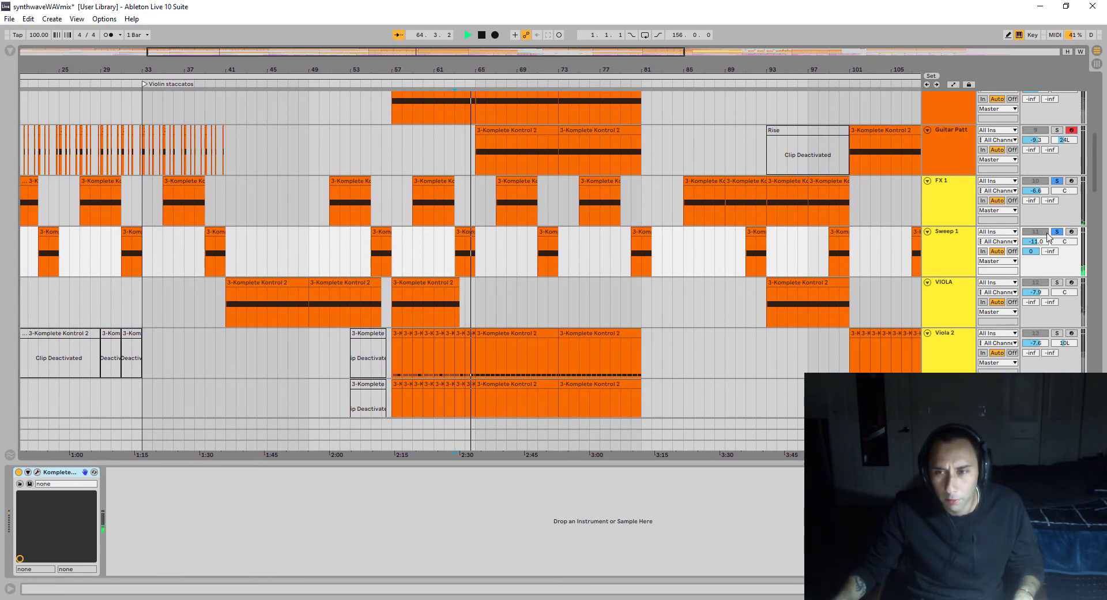
key(space)
Step: Solo the VIOLA track in place of the effects and play it alone from bar 57
click(408, 298)
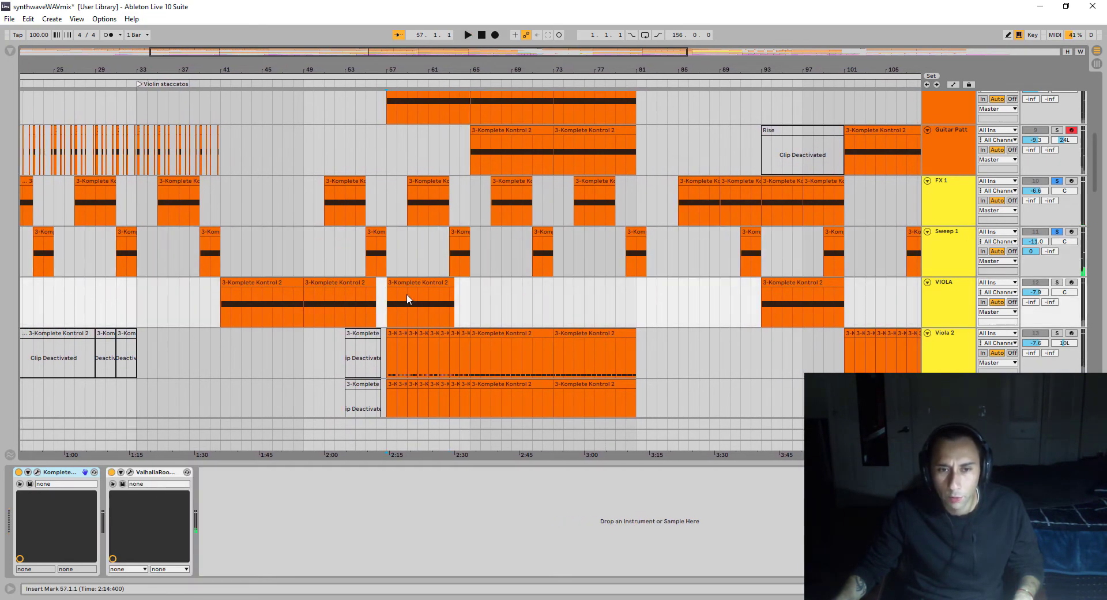
click(1057, 283)
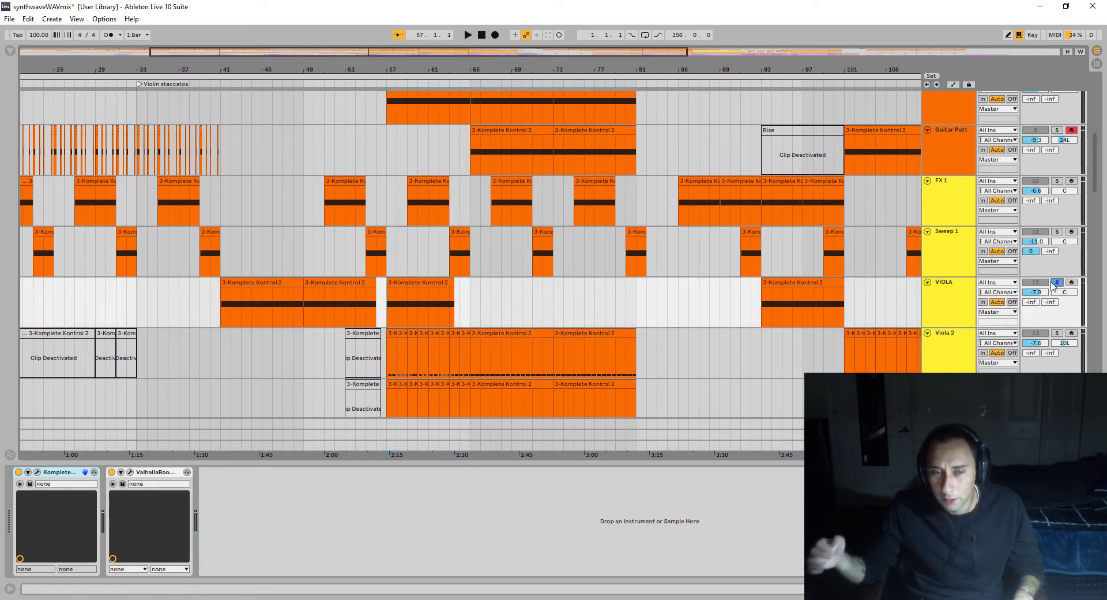
scroll(623, 229, up, 2)
scroll(623, 229, up, 8)
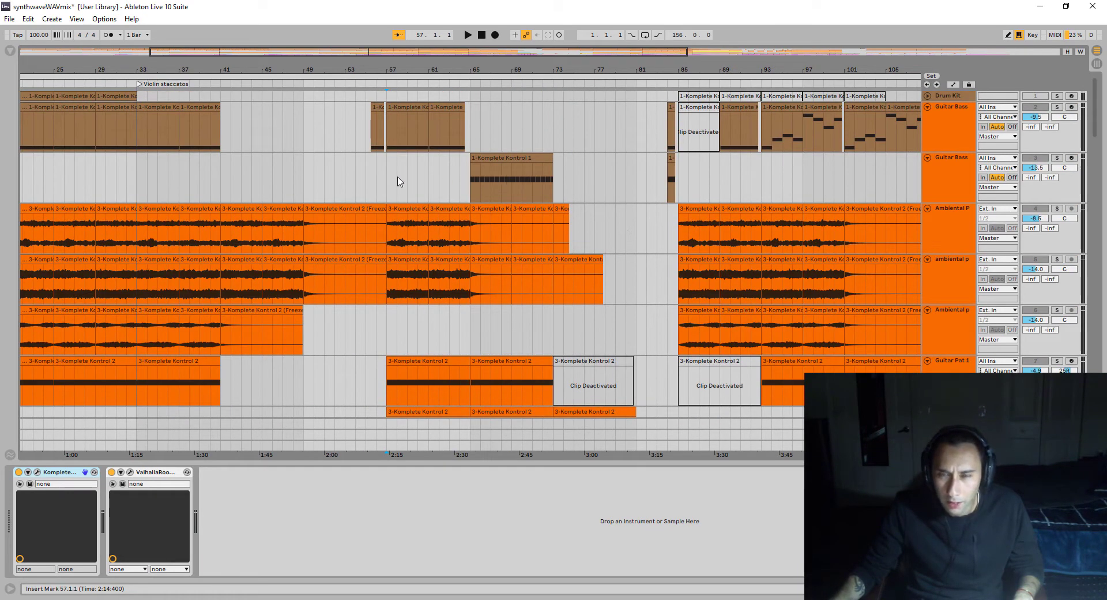
scroll(412, 144, down, 12)
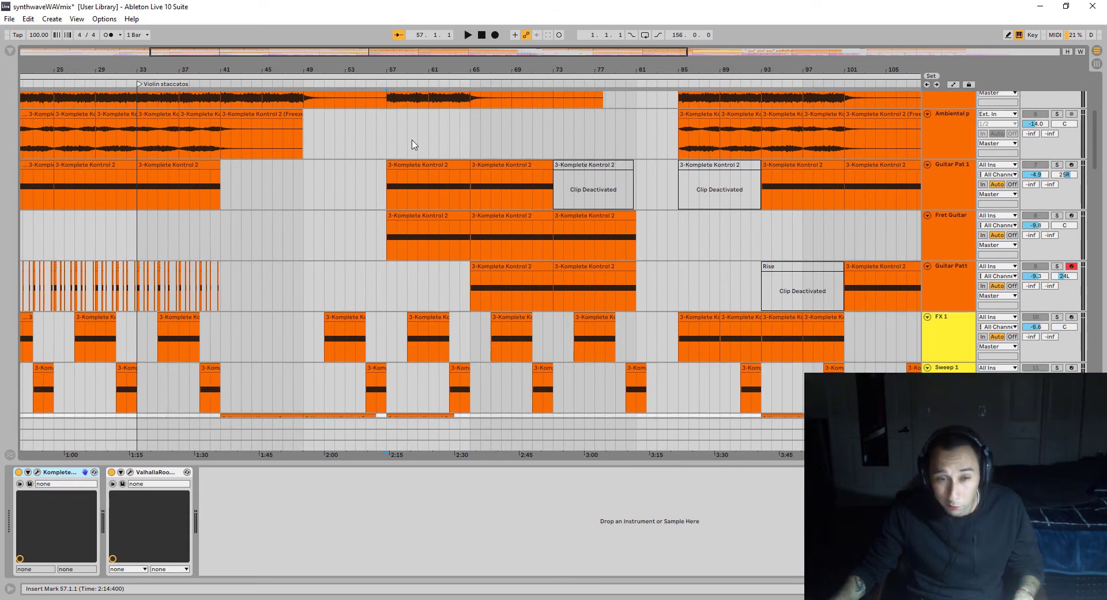
key(space)
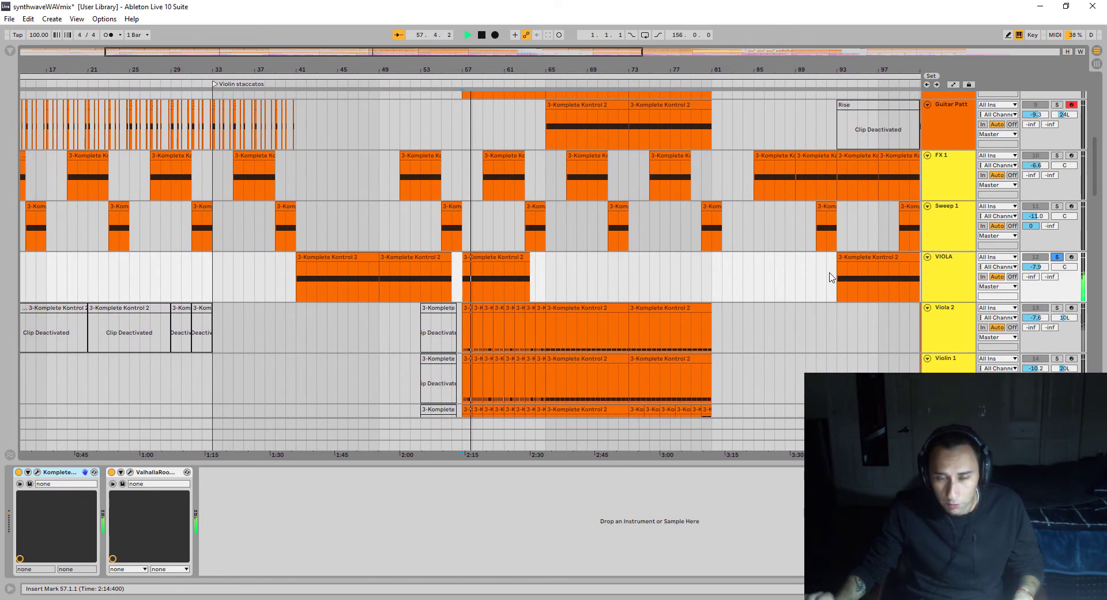
Step: Inspect the VIOLA track's Komplete Kontrol instrument while replaying the part from bar 57, and close its window
click(968, 276)
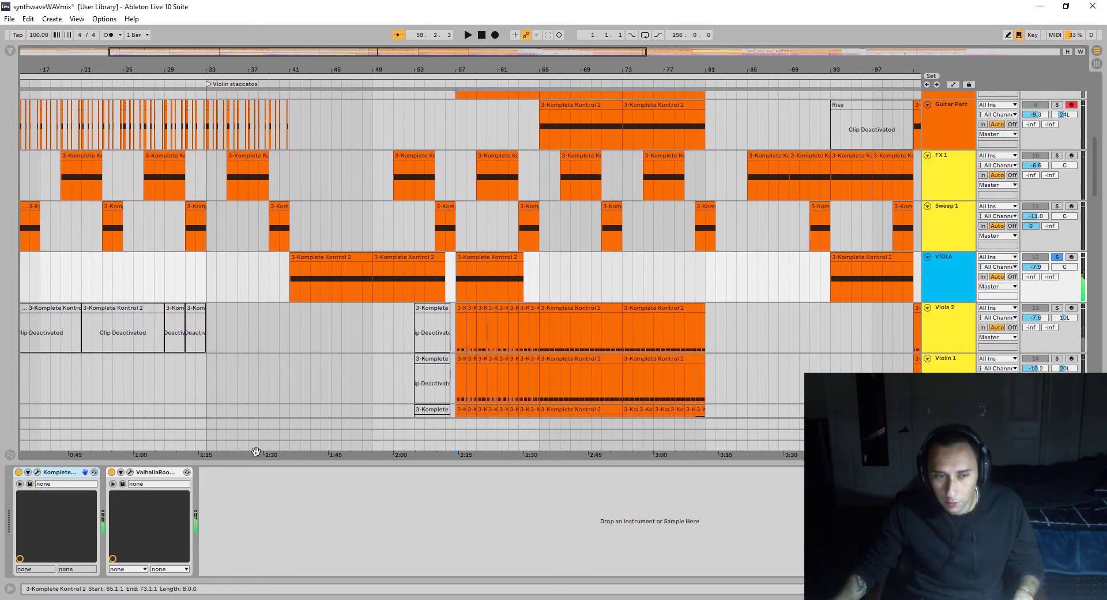
click(37, 472)
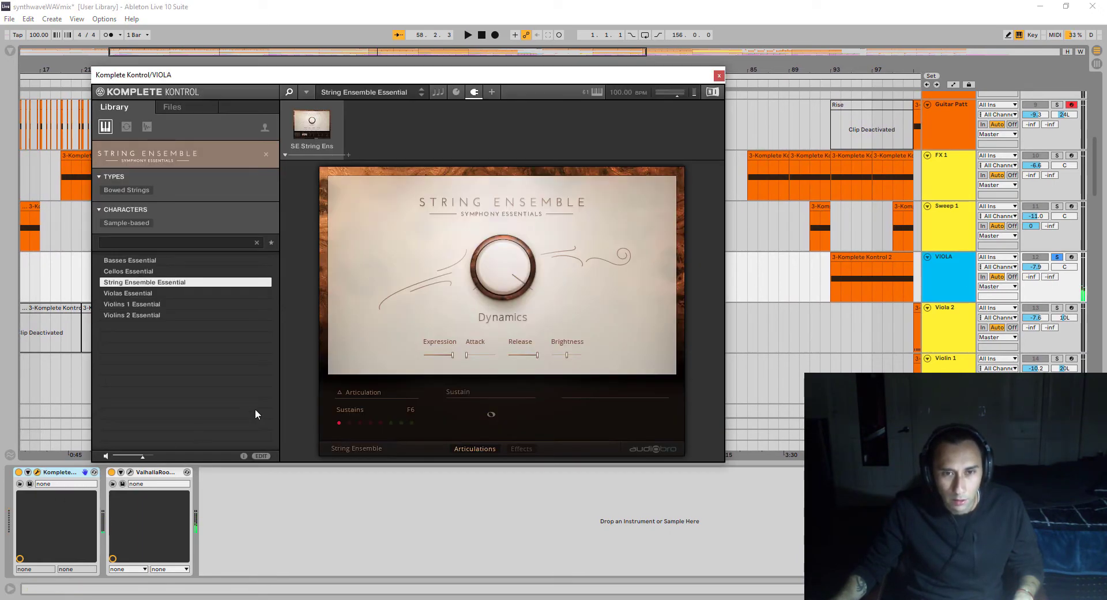
key(space)
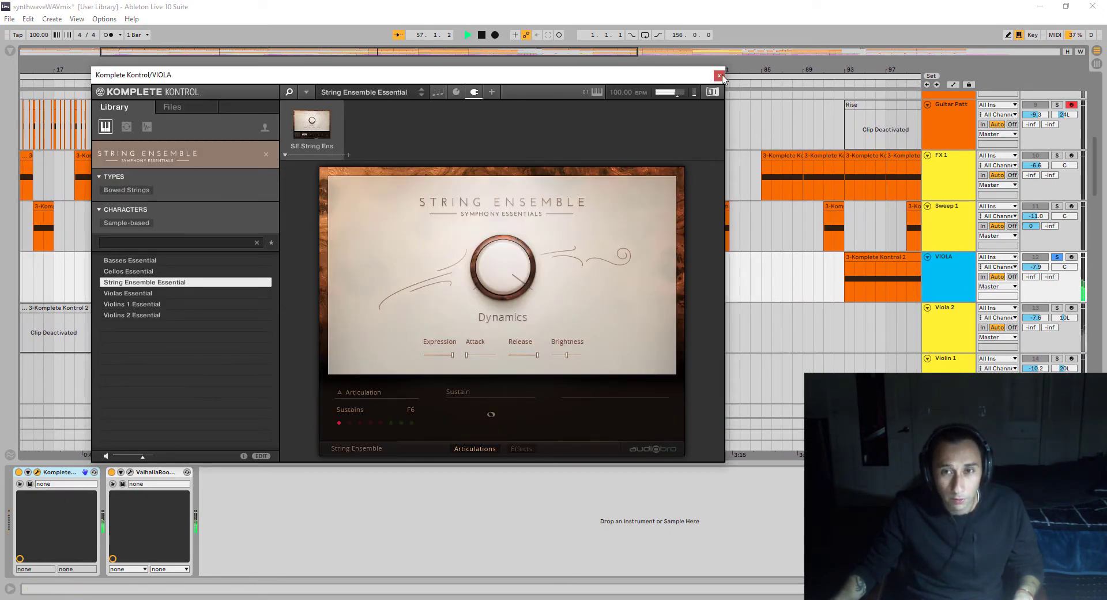
click(720, 76)
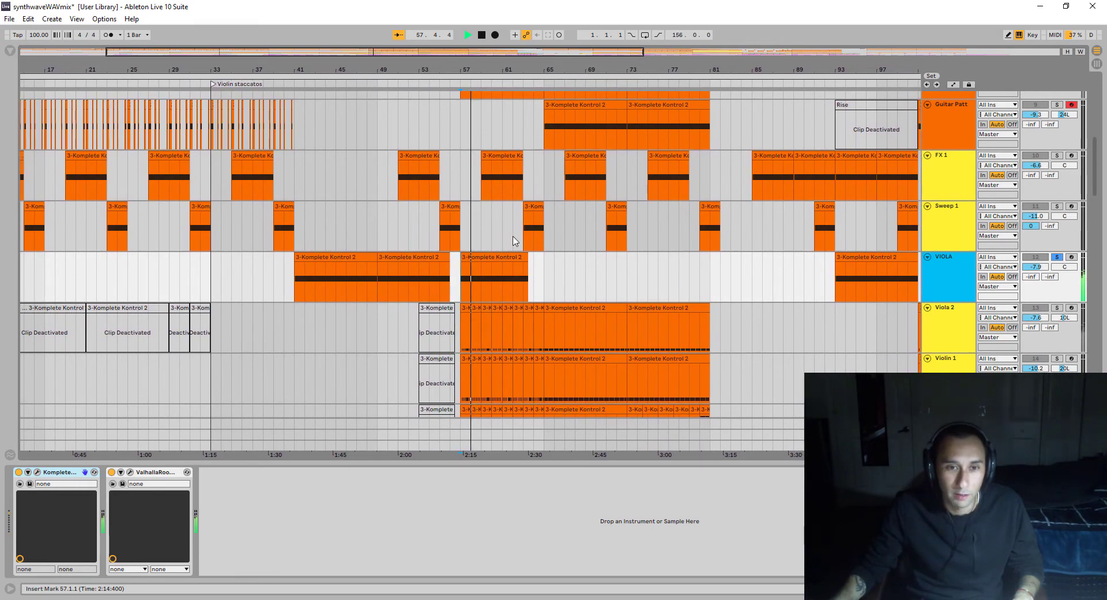
Step: Turn off the VIOLA solo and play the full arrangement from bar 49 while looking over the tracks
key(space)
click(377, 289)
click(1058, 257)
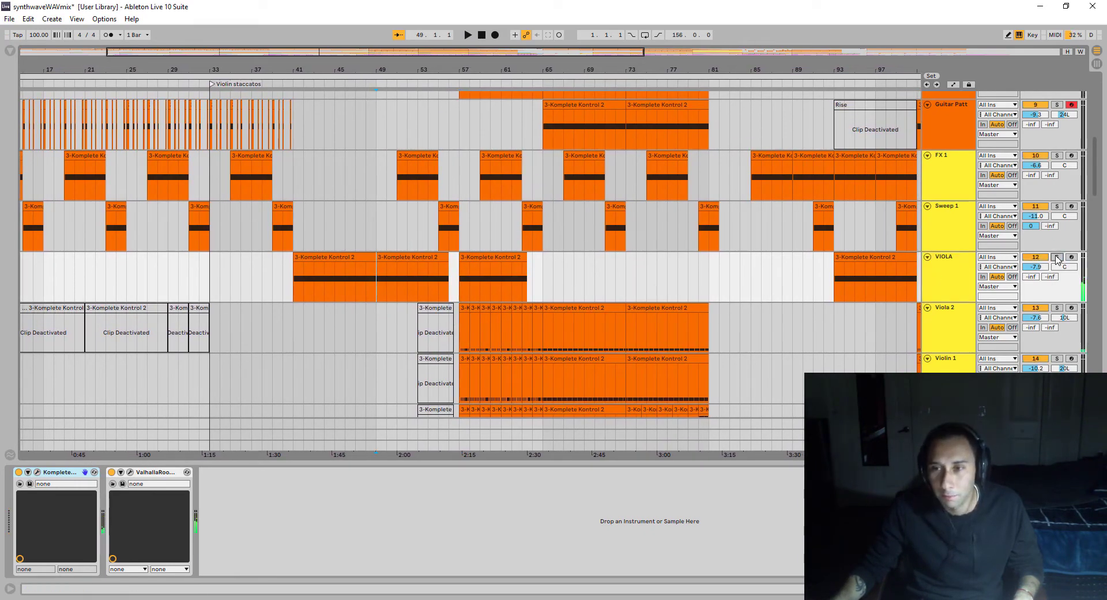
scroll(472, 271, up, 10)
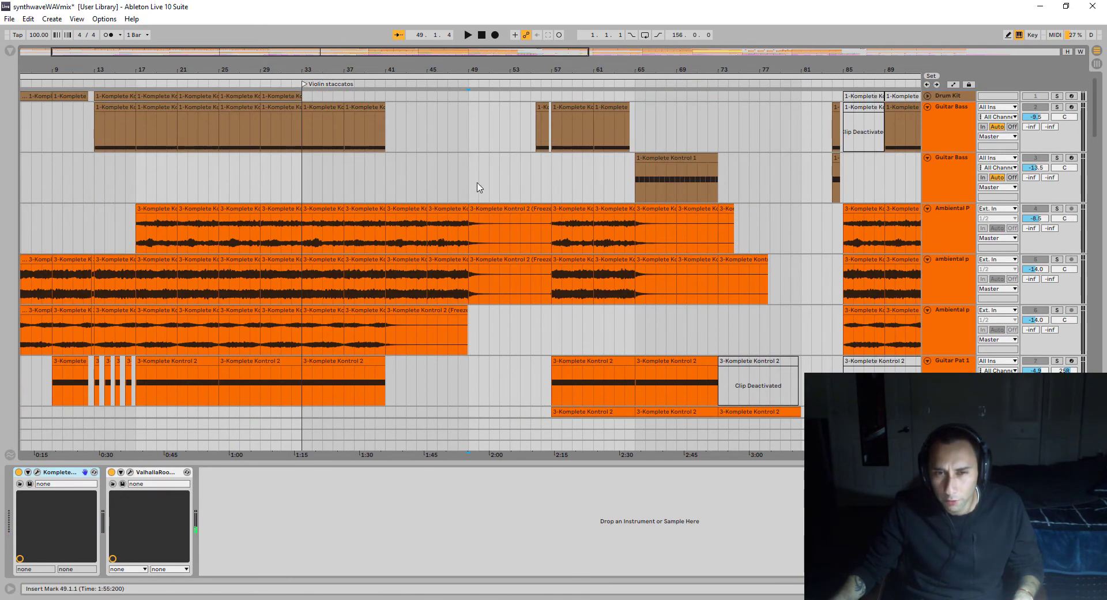
scroll(519, 242, down, 10)
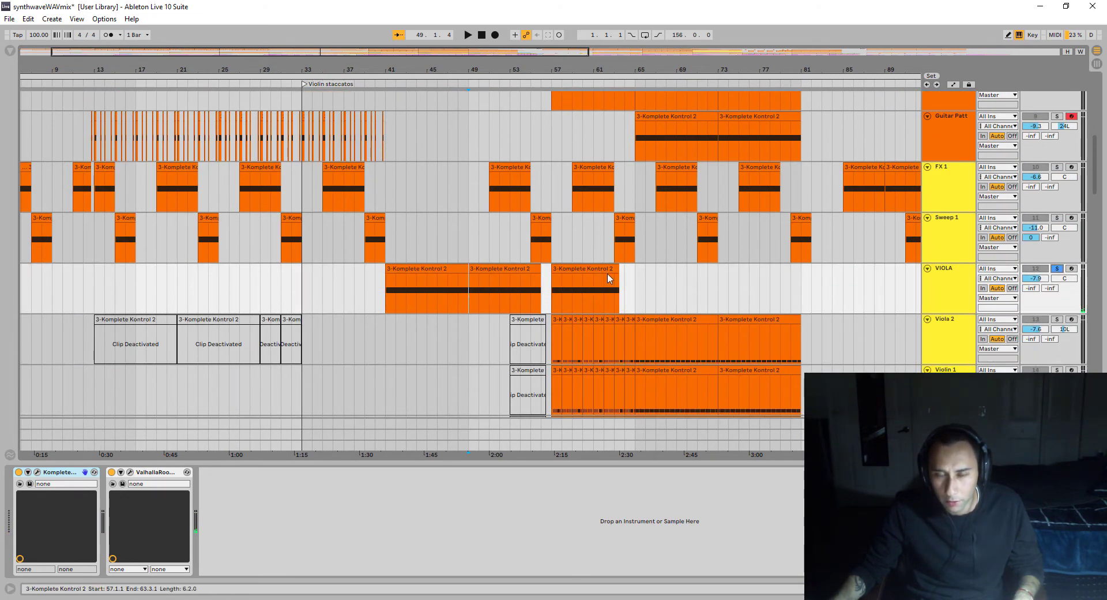
click(1055, 269)
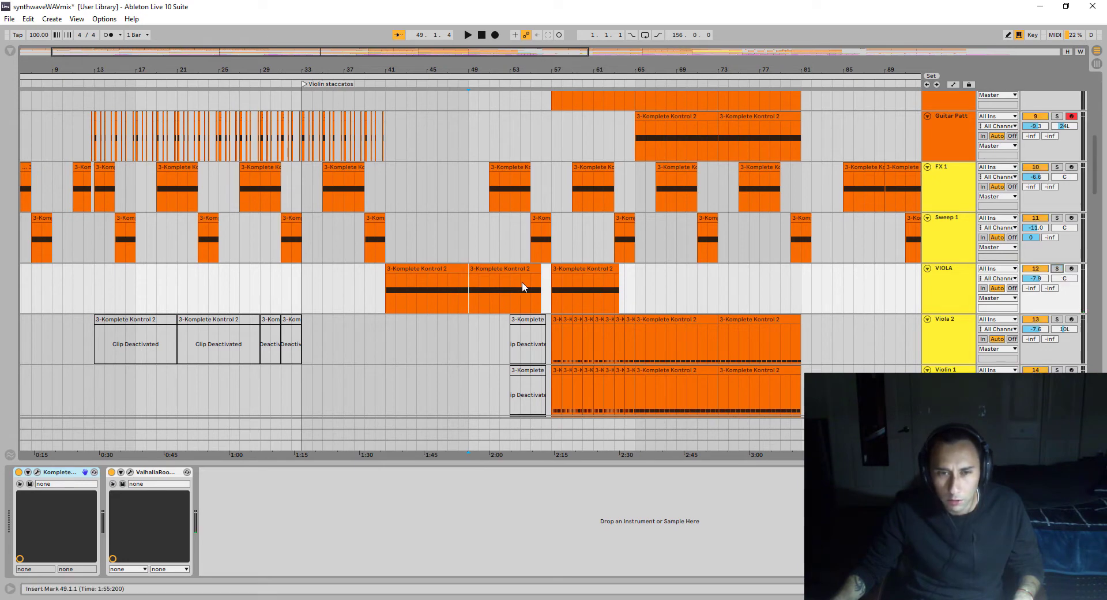
key(space)
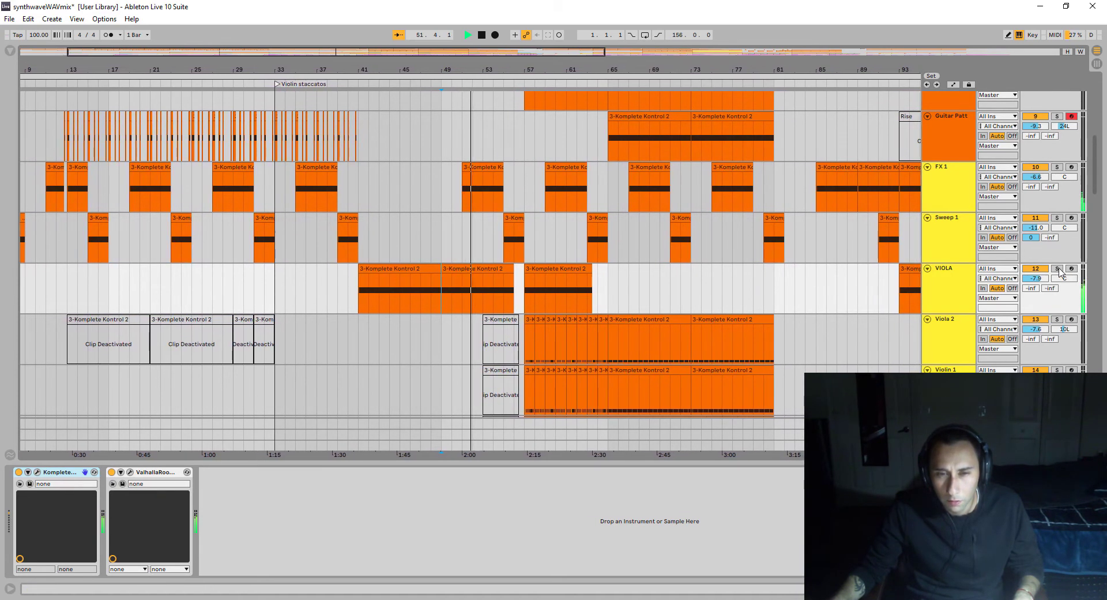
scroll(632, 273, up, 5)
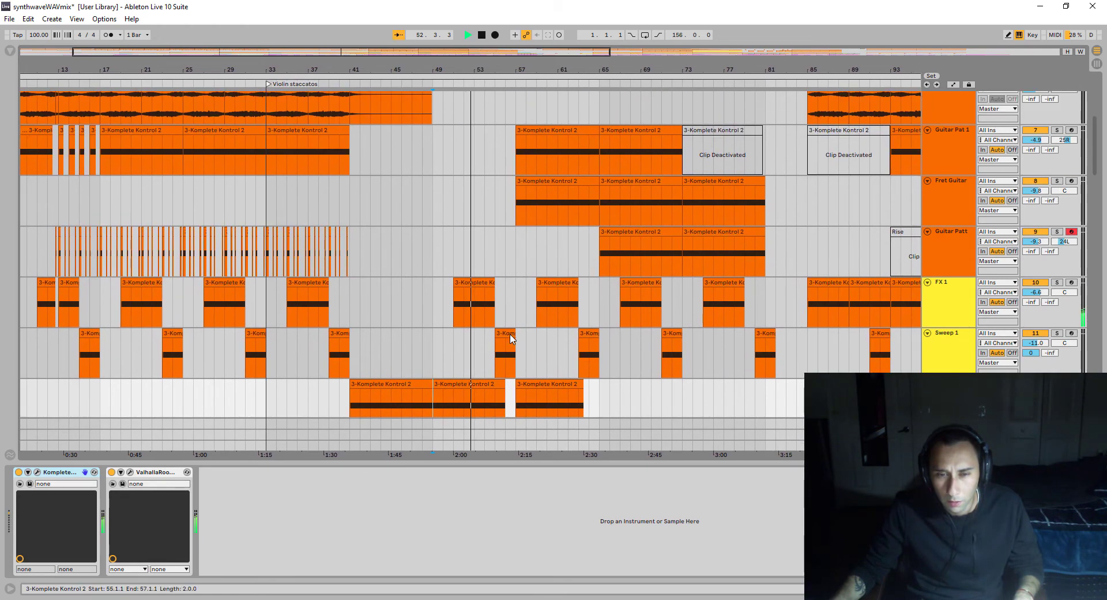
scroll(512, 338, up, 3)
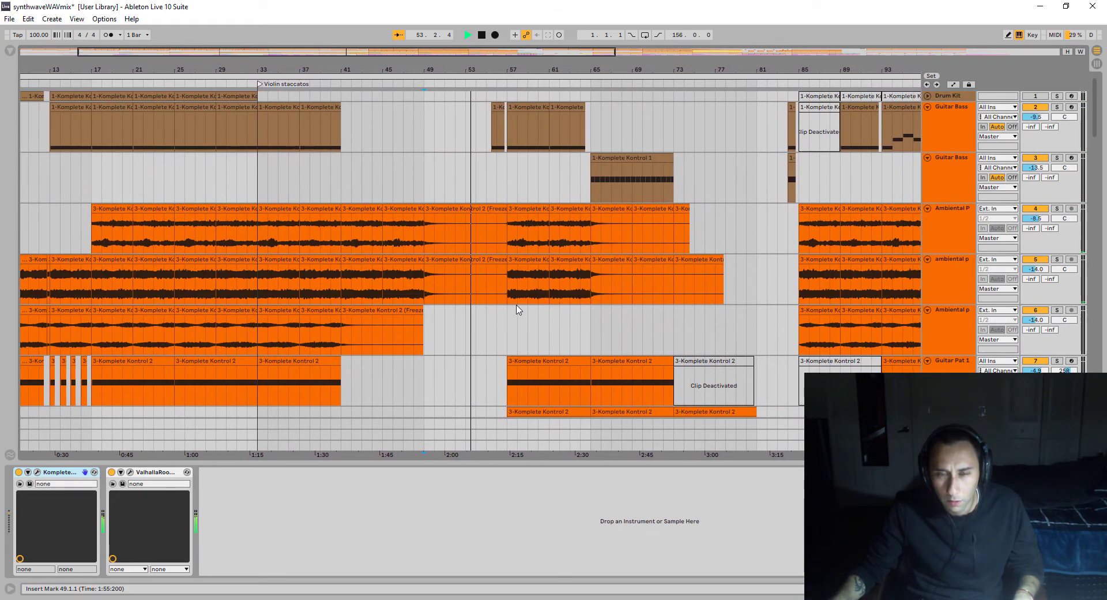
scroll(515, 311, down, 5)
scroll(517, 309, down, 2)
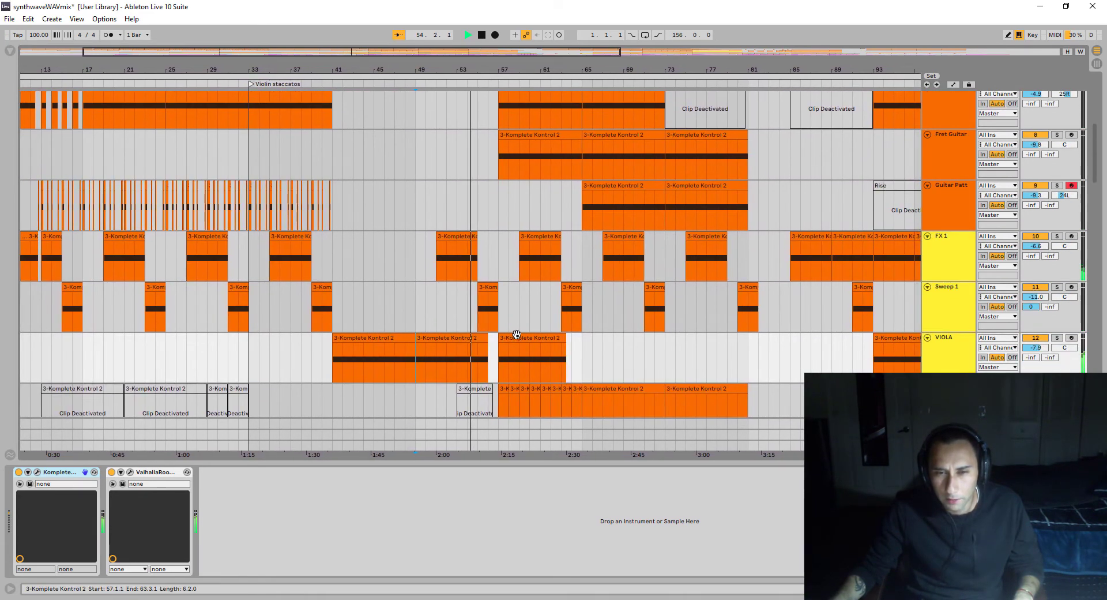
Step: Deactivate the VIOLA clip starting at bar 57, listen past that bar, and stop playback
click(516, 336)
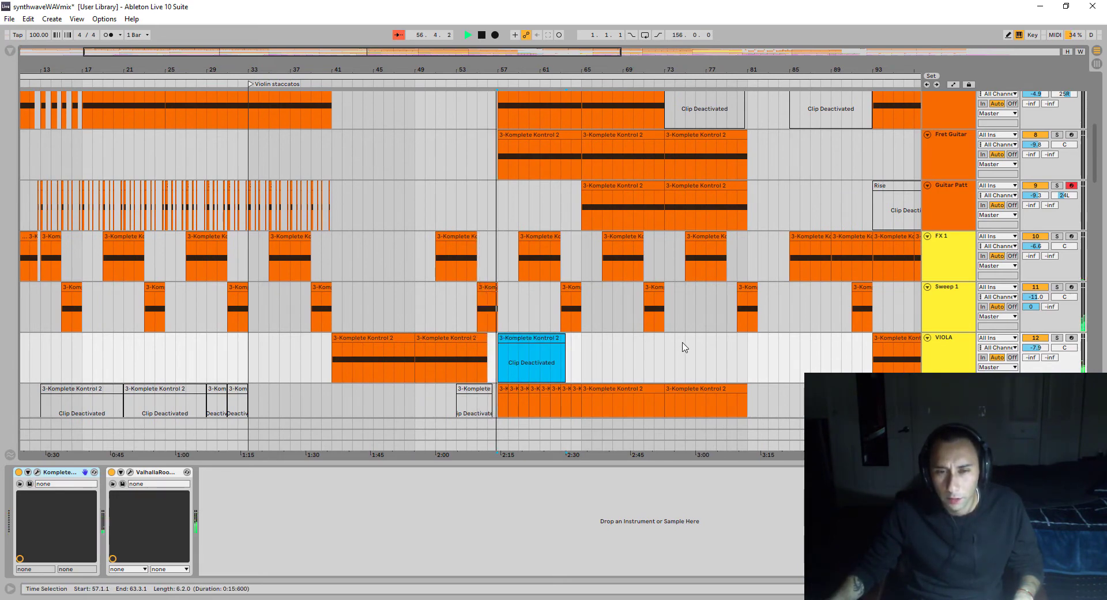
scroll(686, 346, down, 6)
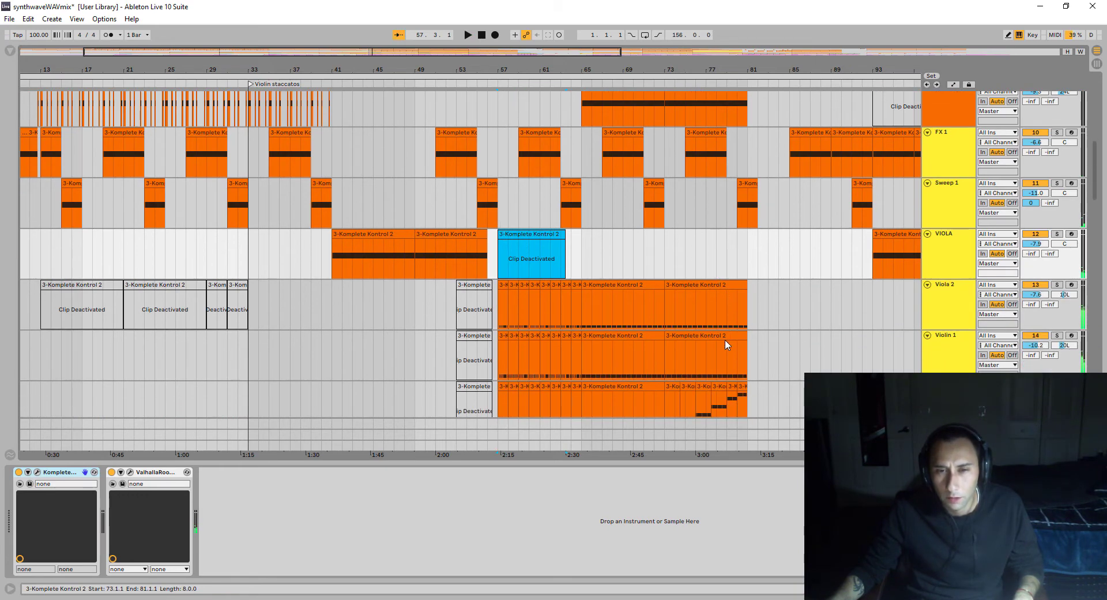
key(space)
Step: Solo the Viola 2 track, select it, and play it alone from bar 65
scroll(635, 260, down, 3)
click(531, 173)
scroll(524, 181, up, 2)
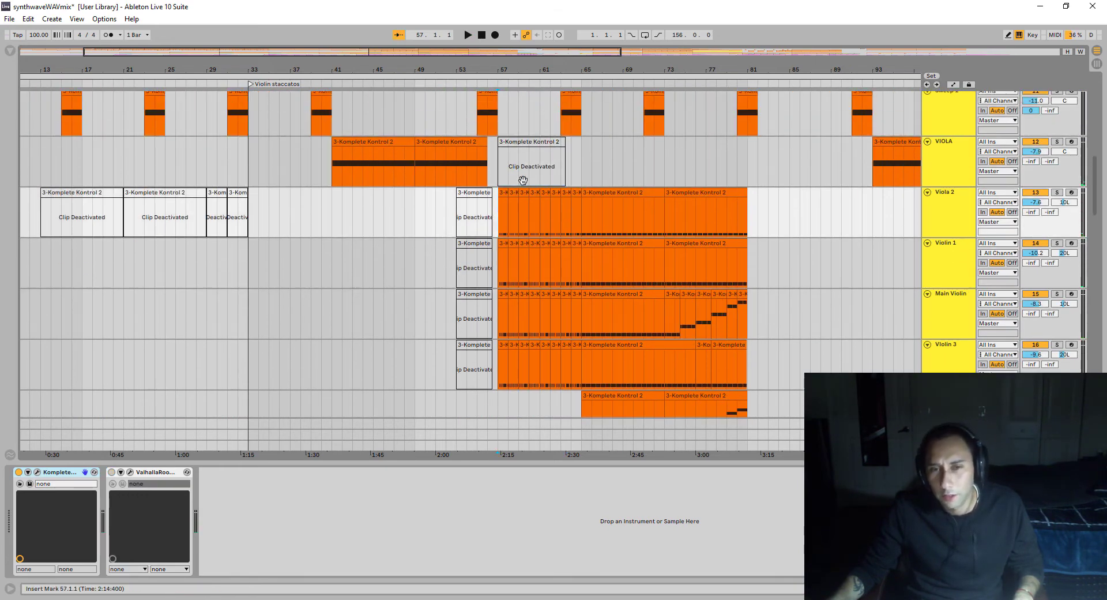
click(580, 213)
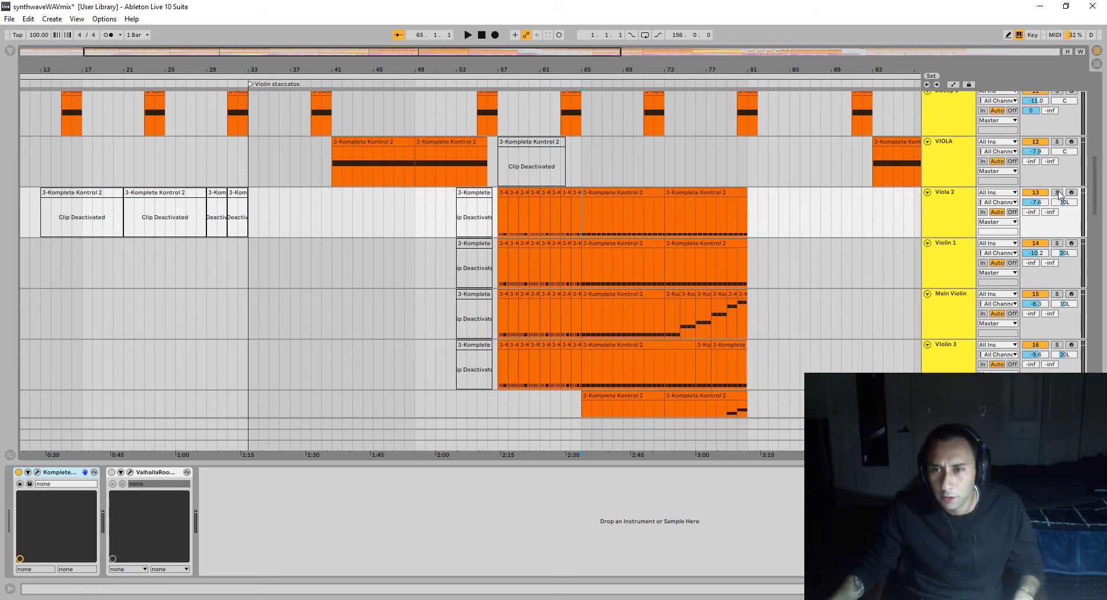
click(1058, 194)
scroll(975, 242, up, 1)
click(935, 232)
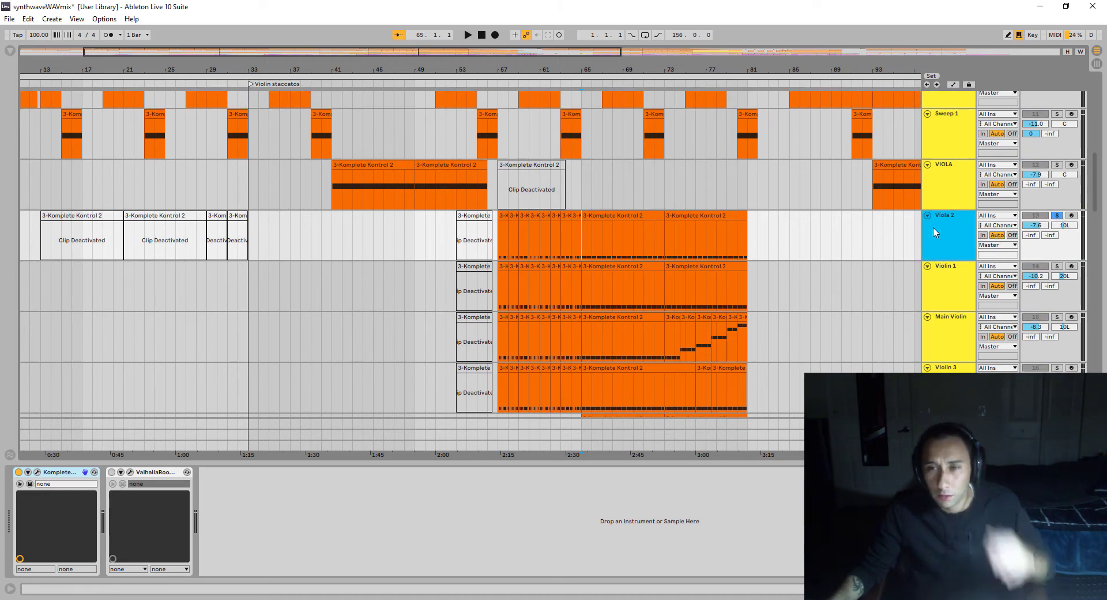
key(space)
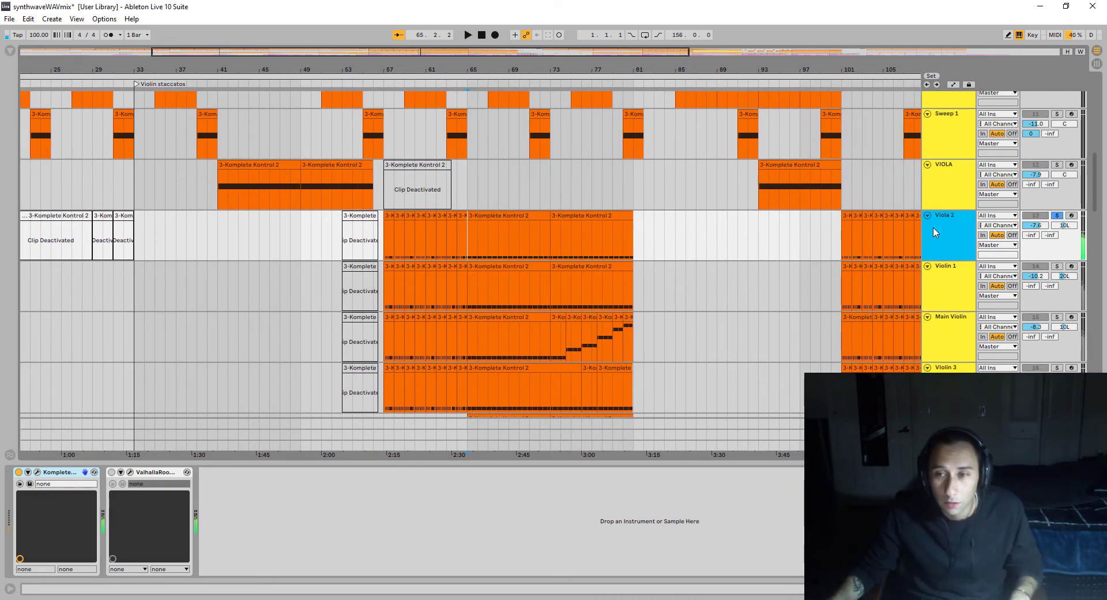
Step: Inspect the String Ensemble settings of Viola 2's Komplete Kontrol instrument and close its window
click(38, 472)
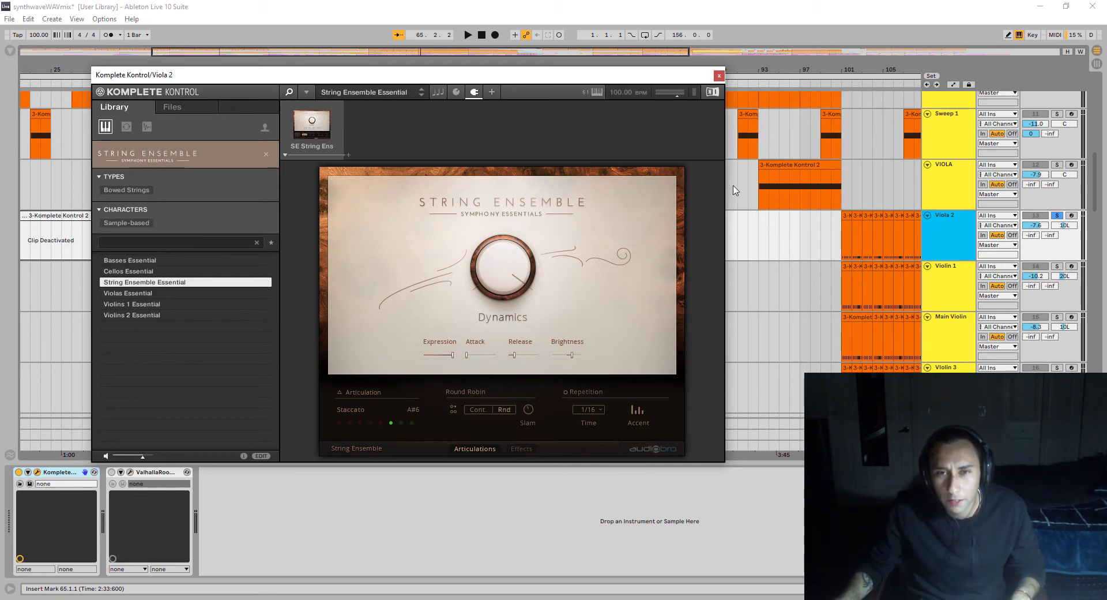
drag(620, 82, 685, 174)
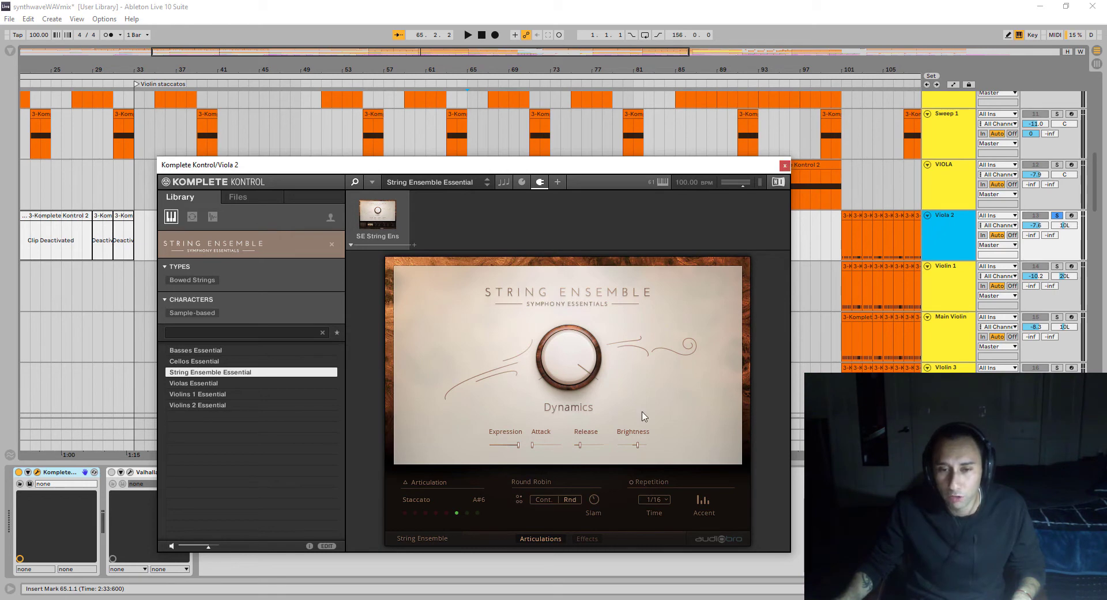
click(785, 166)
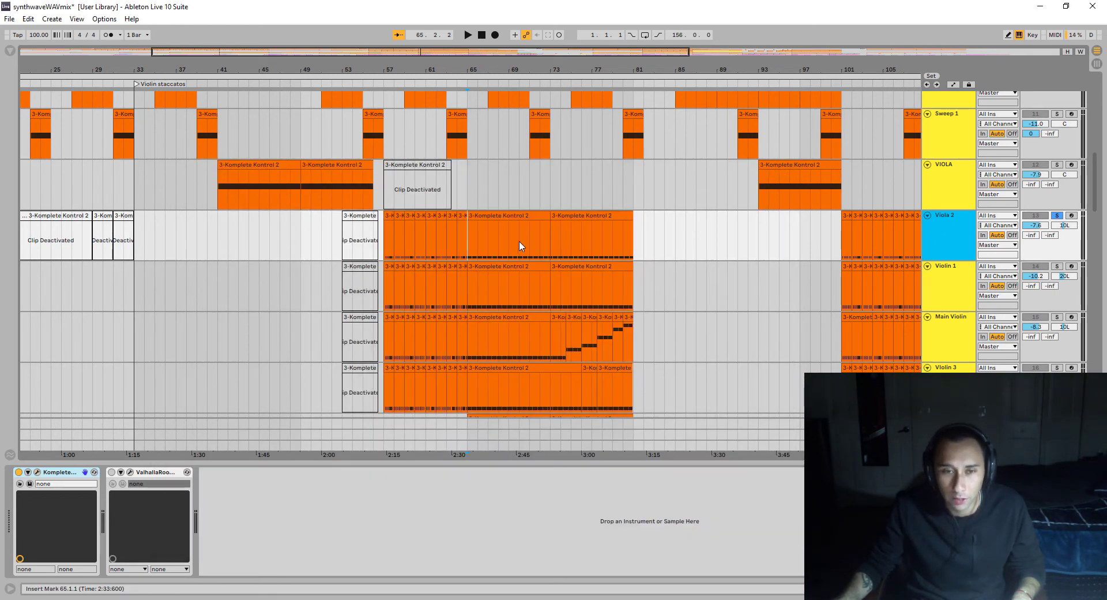
Step: Select the Violin 1 clip at bar 65, solo Violin 1 in place of Viola 2, and play it
click(508, 267)
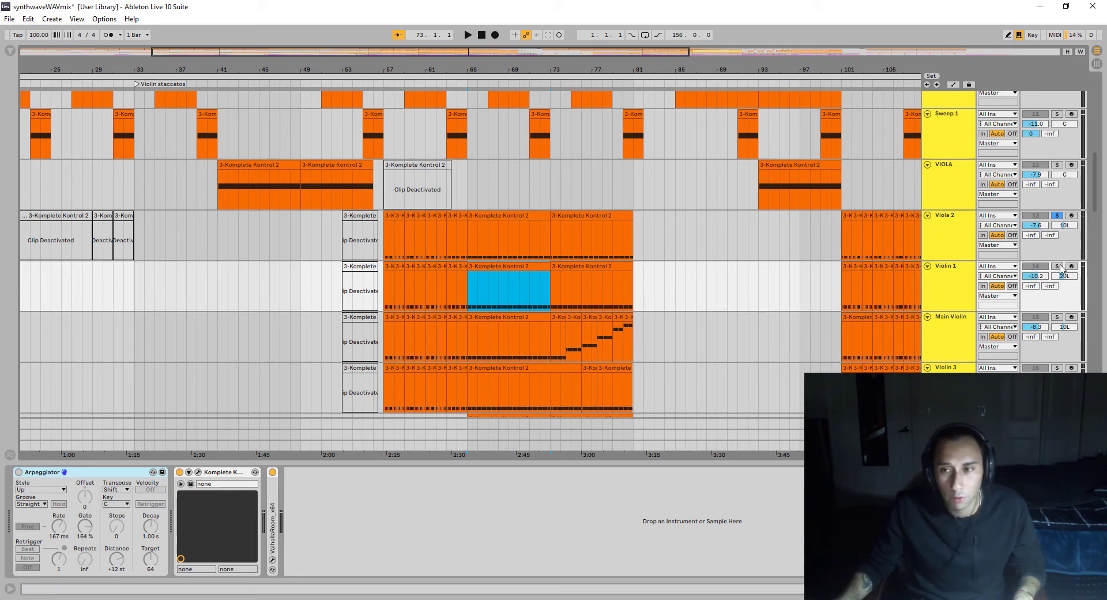
key(space)
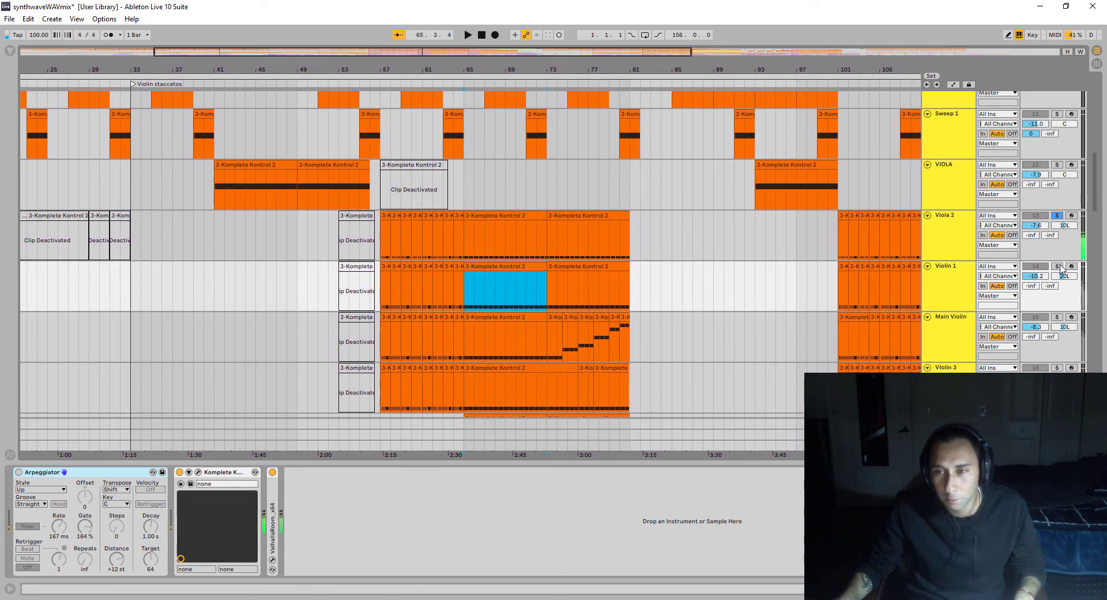
click(1059, 266)
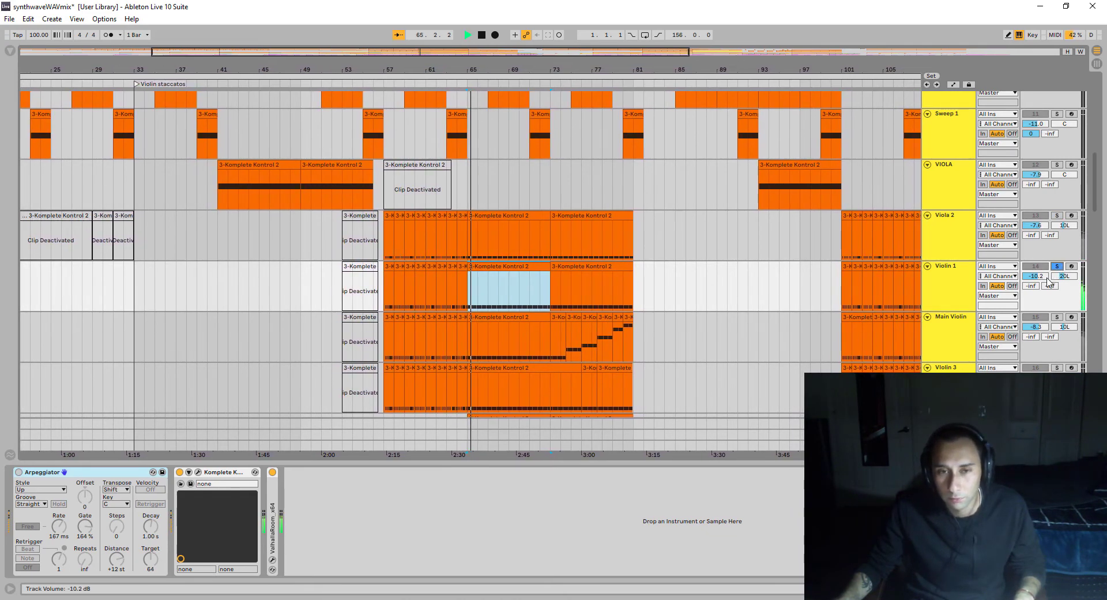
Step: Expand the ValhallaRoom reverb on the Violin 1 track to view its settings, and collapse it again
click(957, 297)
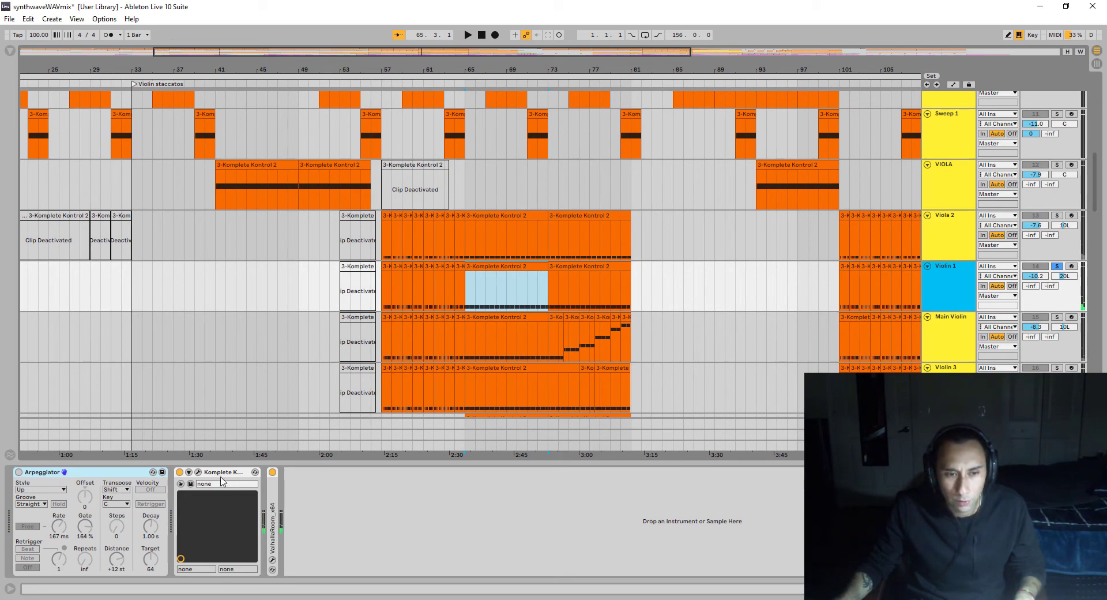
double_click(273, 499)
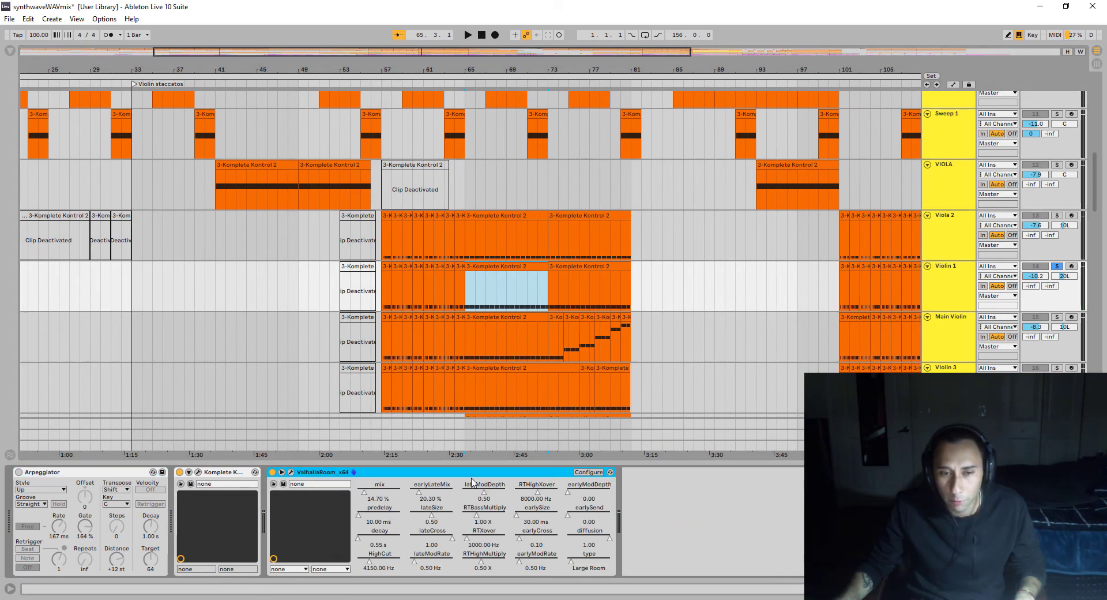
double_click(460, 476)
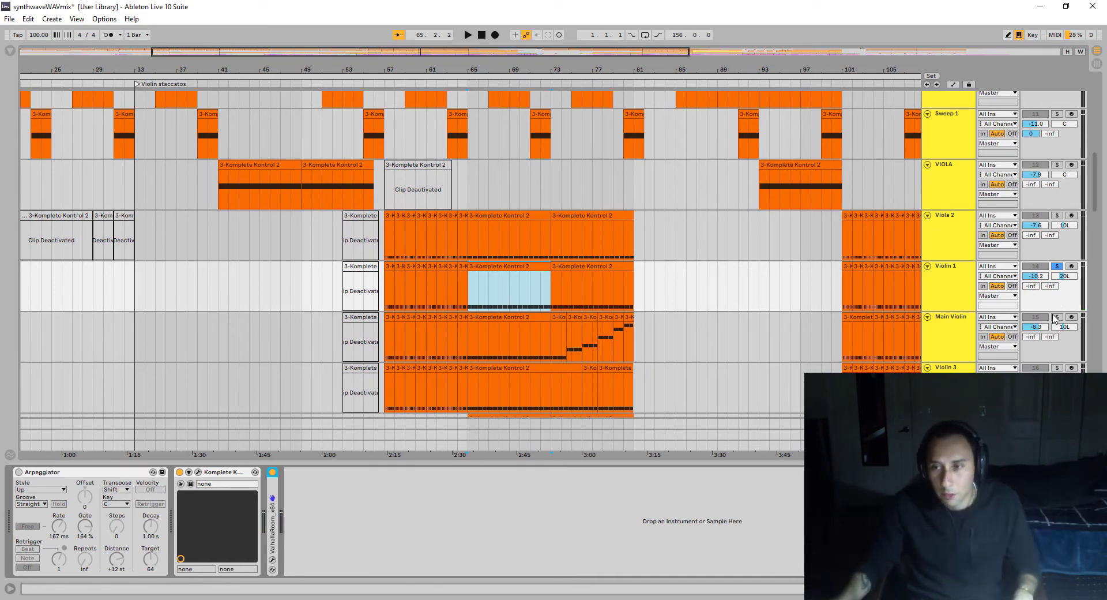
Step: Solo Main Violin in place of Violin 1, listen to it from bar 65, and select its track
click(1057, 317)
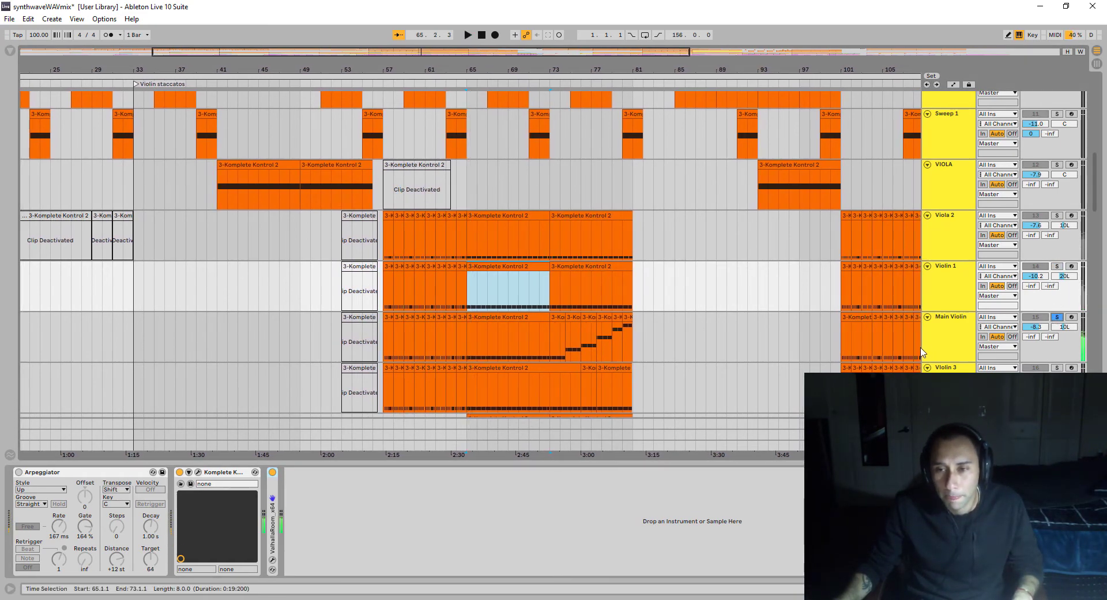
click(927, 352)
click(946, 348)
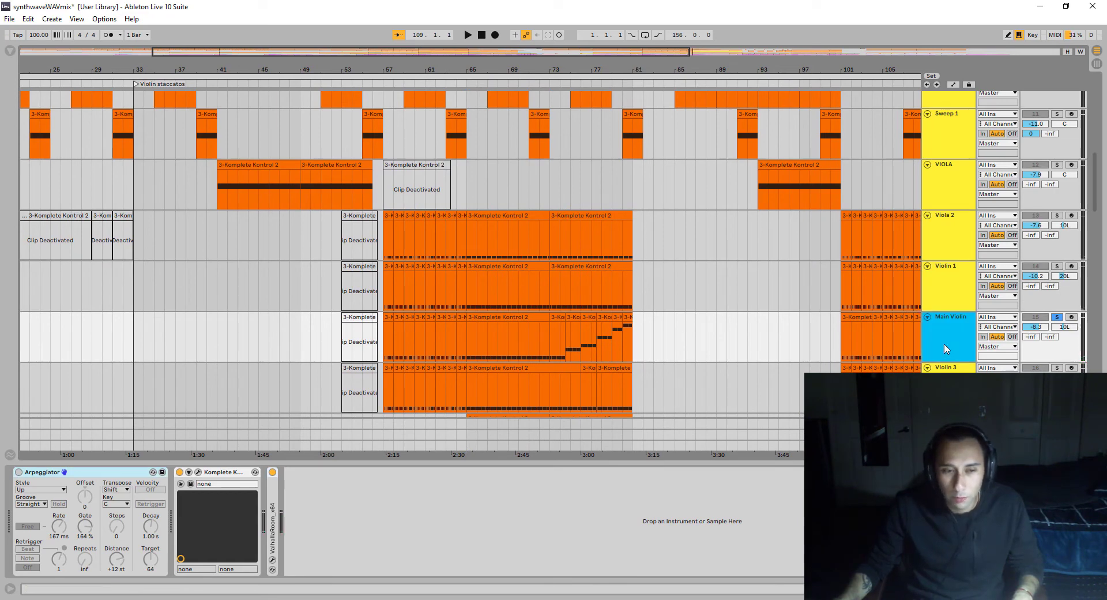
Step: Expand Main Violin's ValhallaRoom reverb, inspect the String Ensemble settings in its Komplete Kontrol instrument, and close the instrument window
double_click(274, 511)
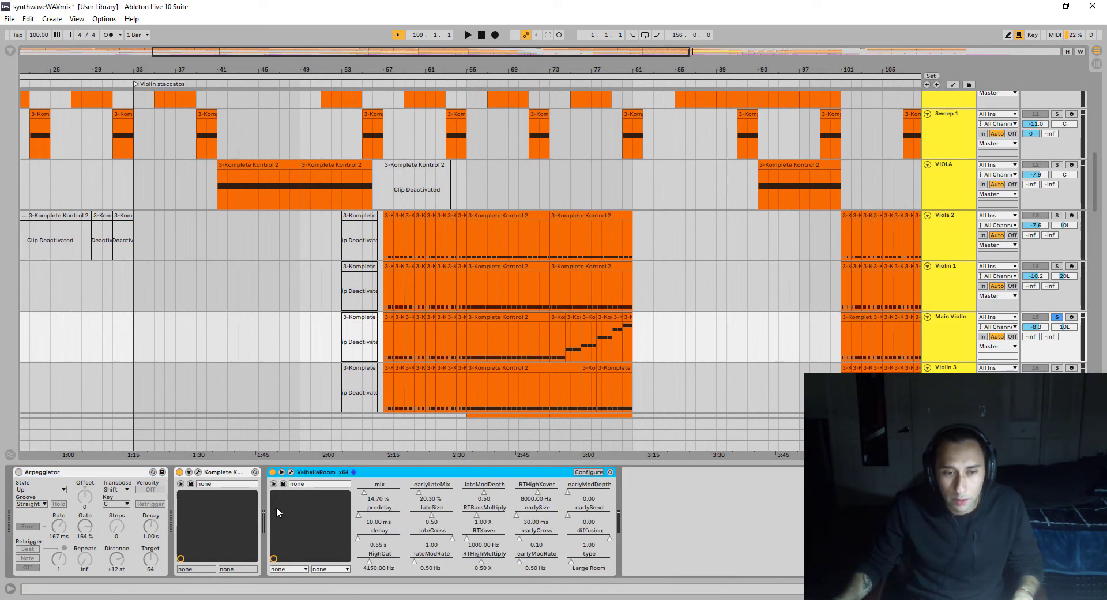
click(200, 471)
click(199, 472)
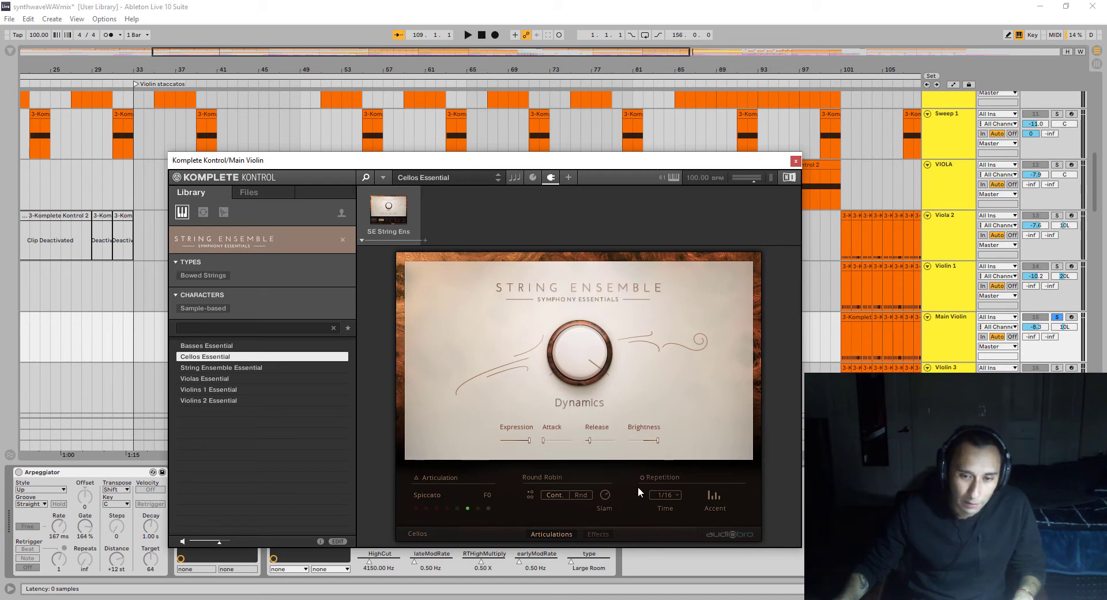
click(795, 163)
scroll(1037, 320, up, 1)
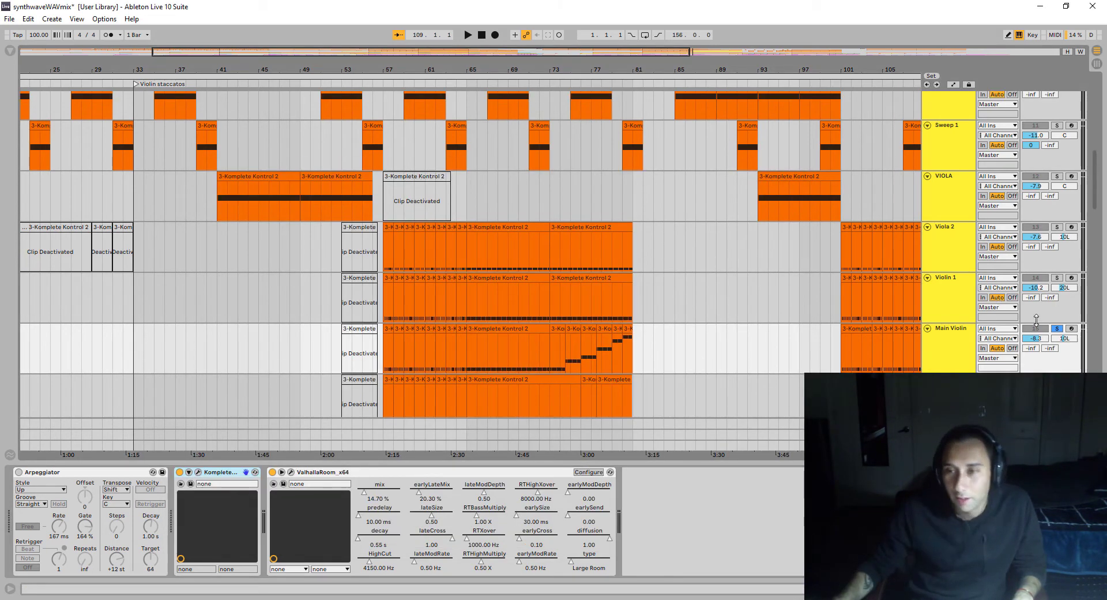
Step: Solo Violin 3 in place of Main Violin, play it from bar 65, and inspect its Komplete Kontrol String Ensemble settings
key(space)
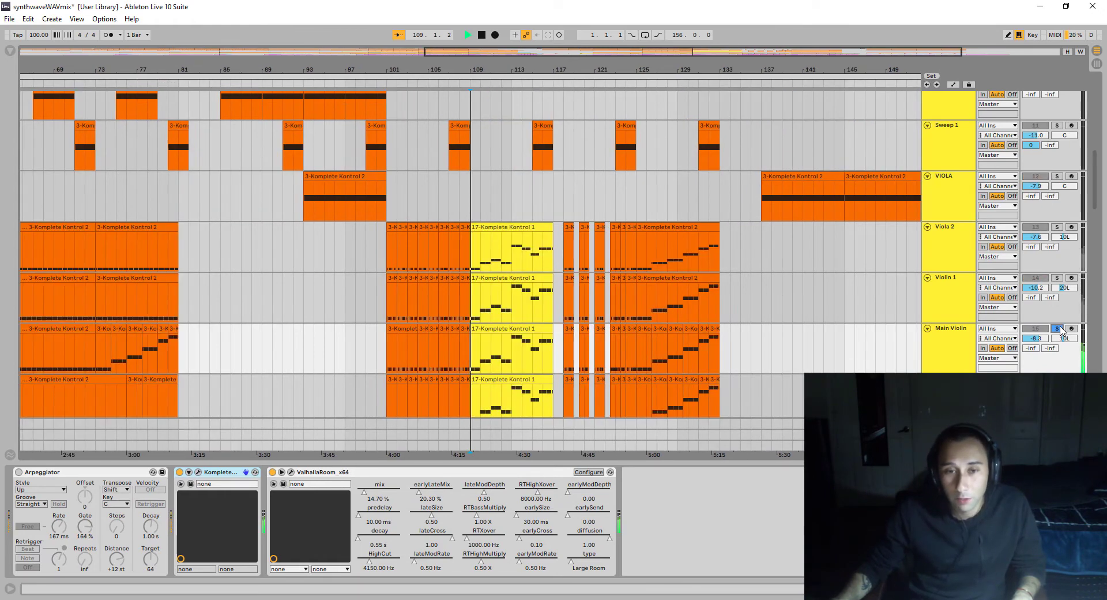
scroll(256, 141, left, 10)
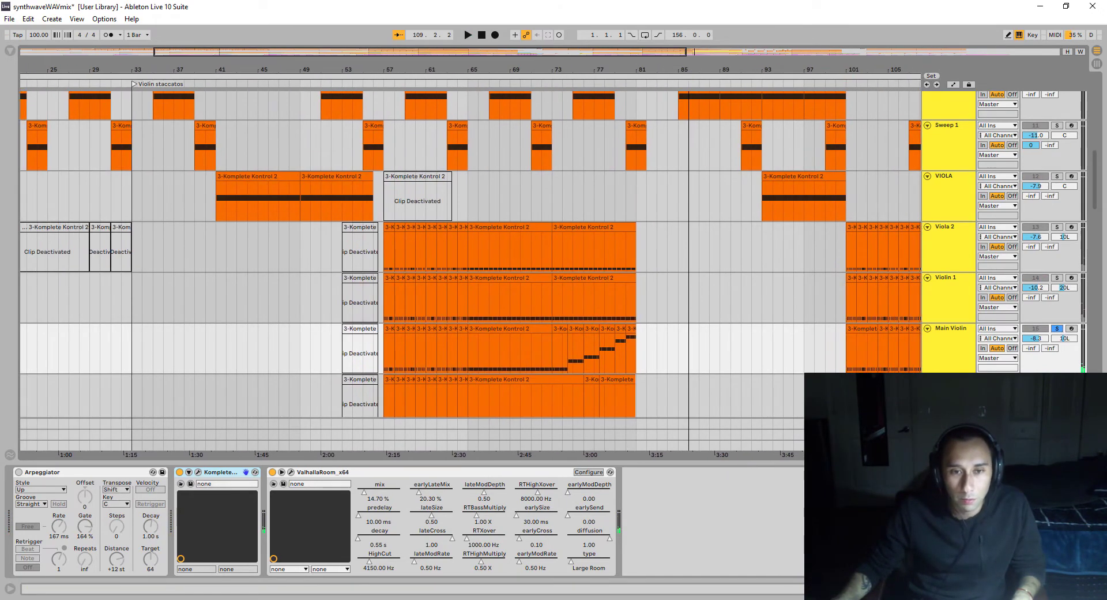
scroll(756, 341, down, 4)
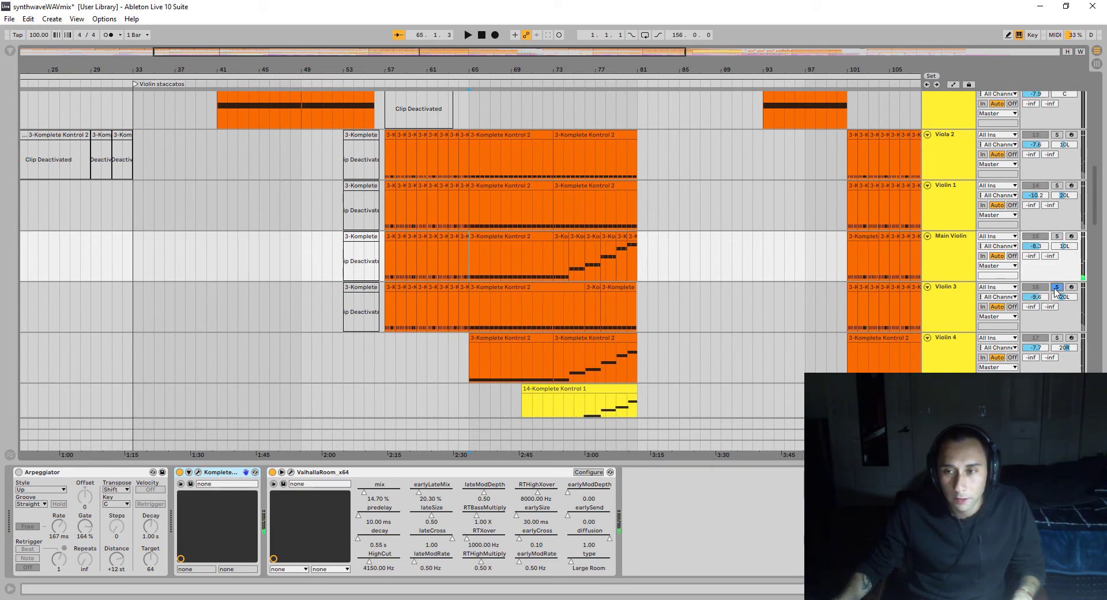
click(937, 315)
key(space)
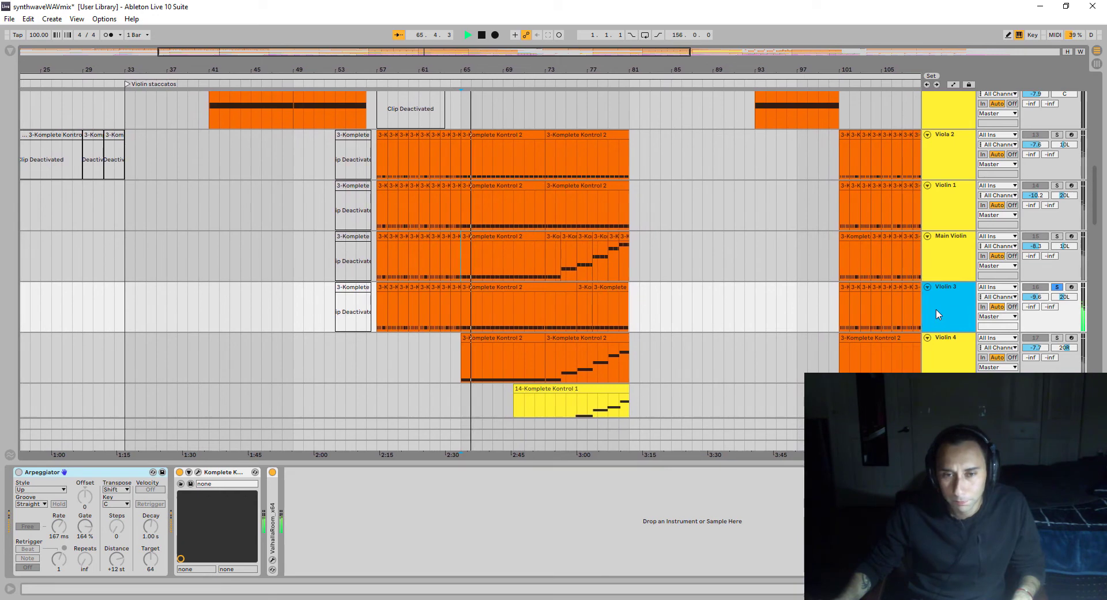
key(space)
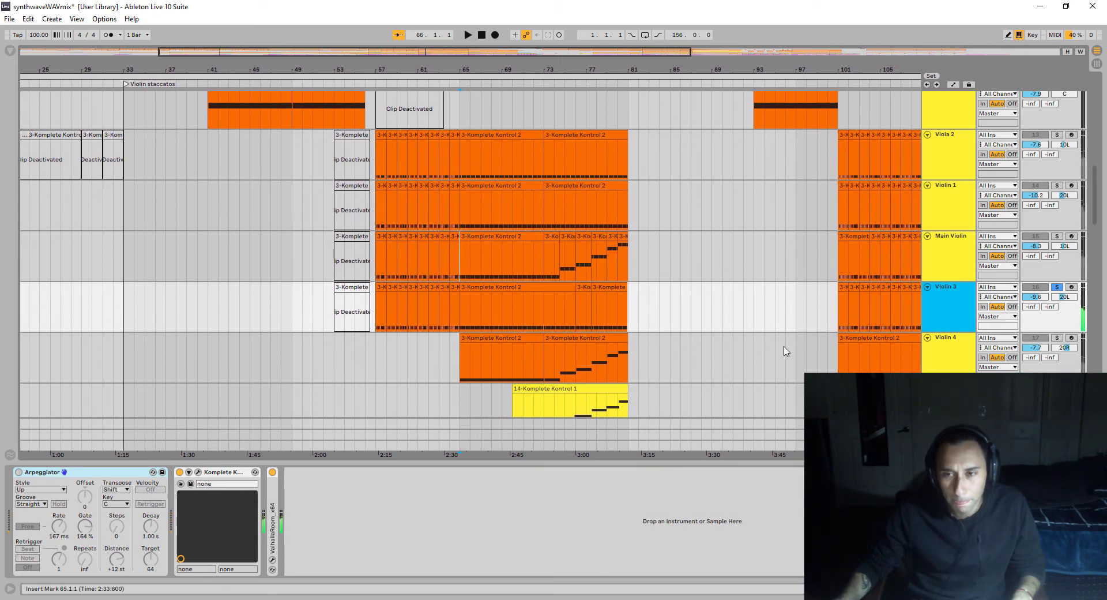
click(199, 471)
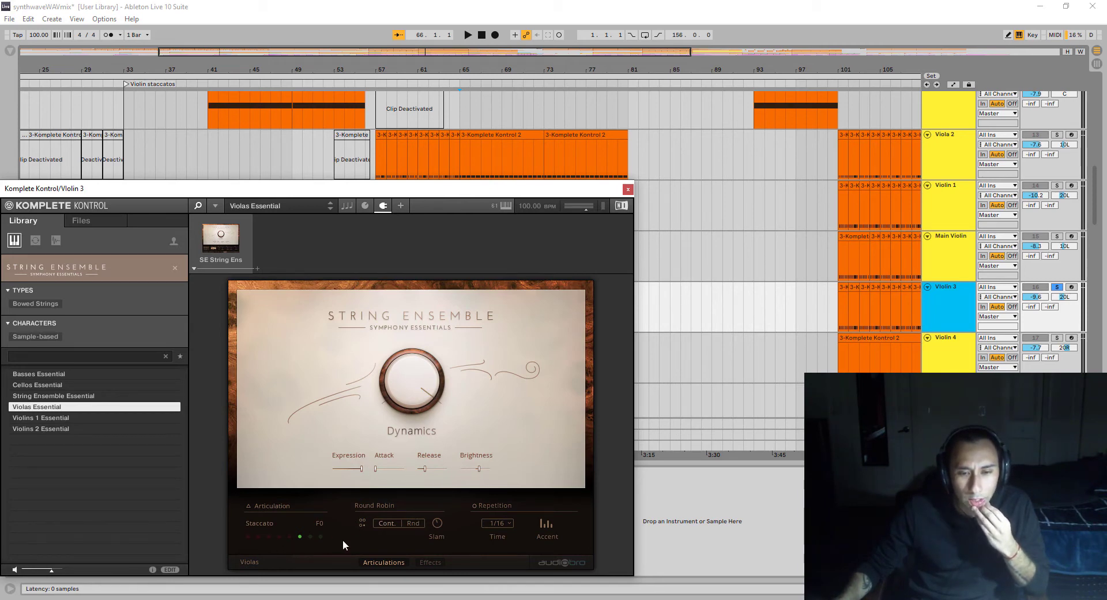
click(626, 189)
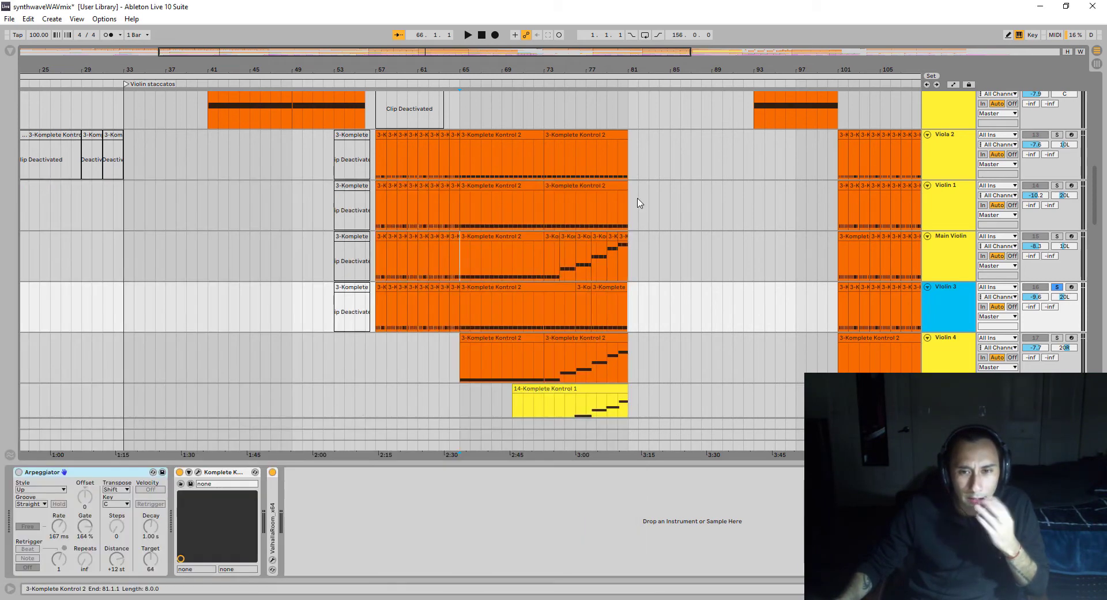
Step: Solo Violin 4 in place of Violin 3, play it from bar 65, and inspect its Session Strings Pro 2 instrument
click(1059, 339)
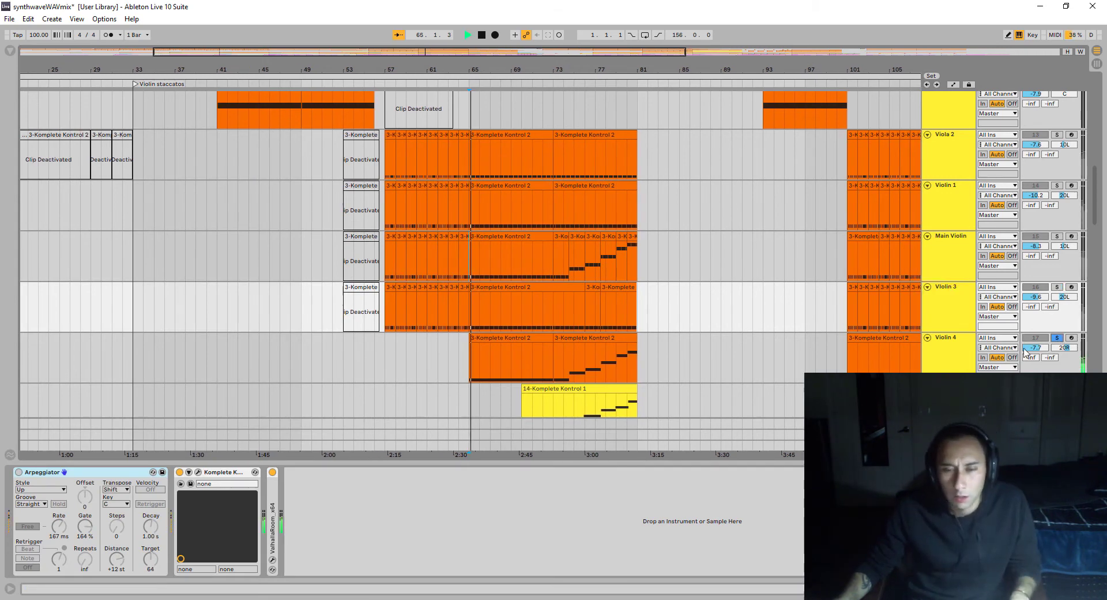
click(938, 362)
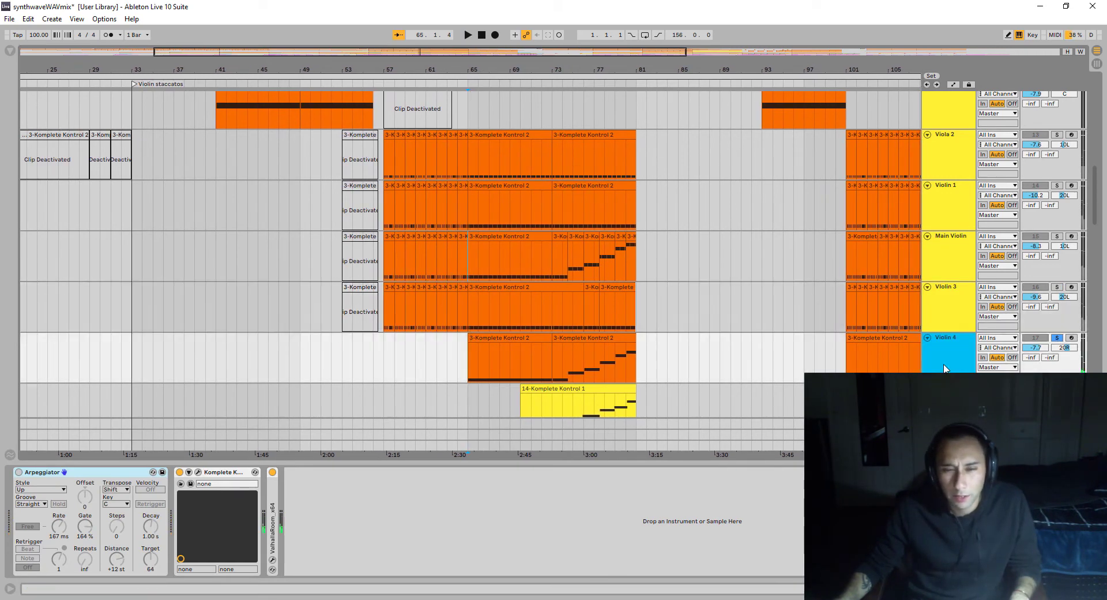
click(198, 472)
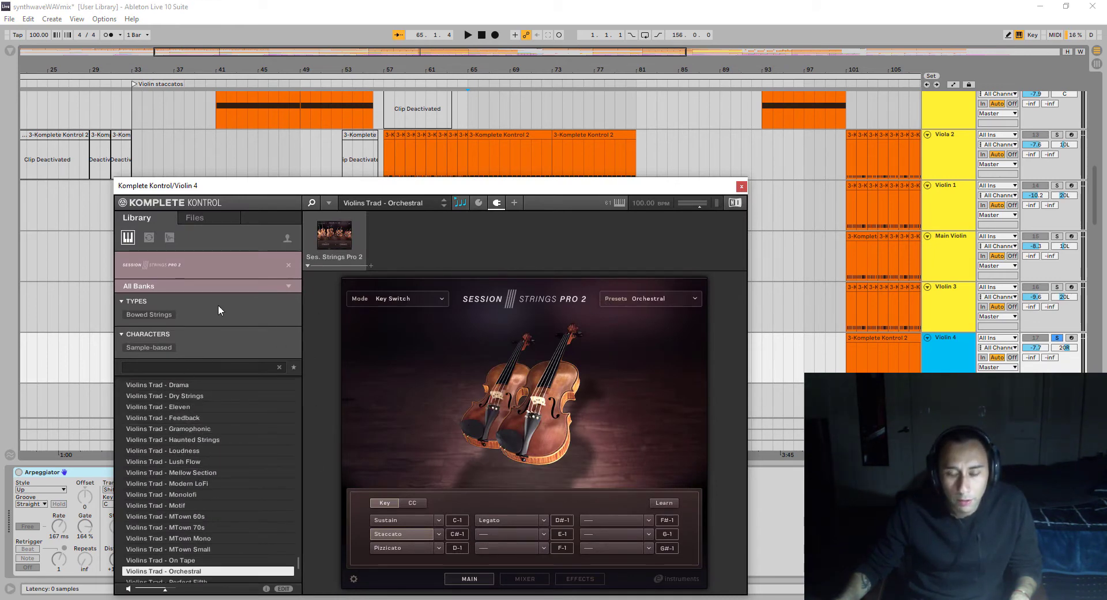
click(741, 186)
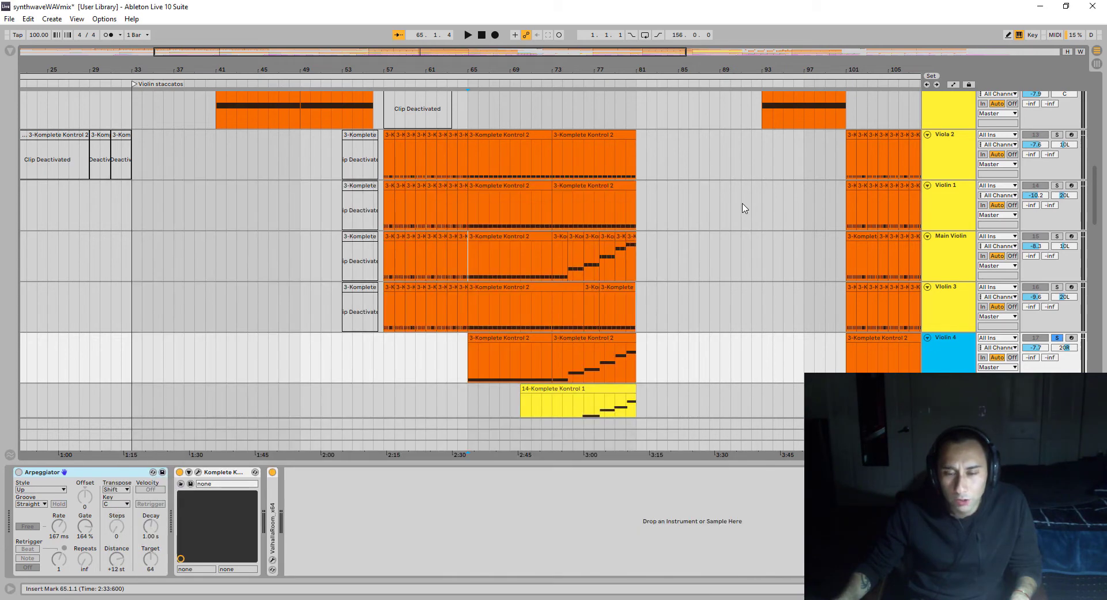
key(space)
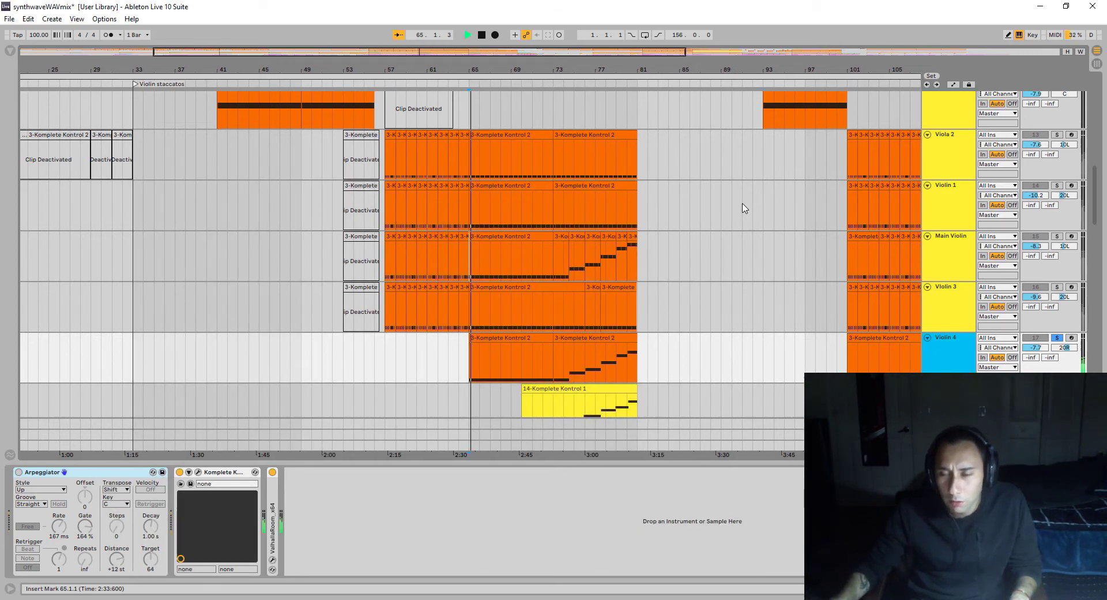
key(space)
Step: Add Violin 3, Main Violin, Violin 1 and Viola 2 to the soloed Violin 4 and play them together from bar 65
click(1057, 286)
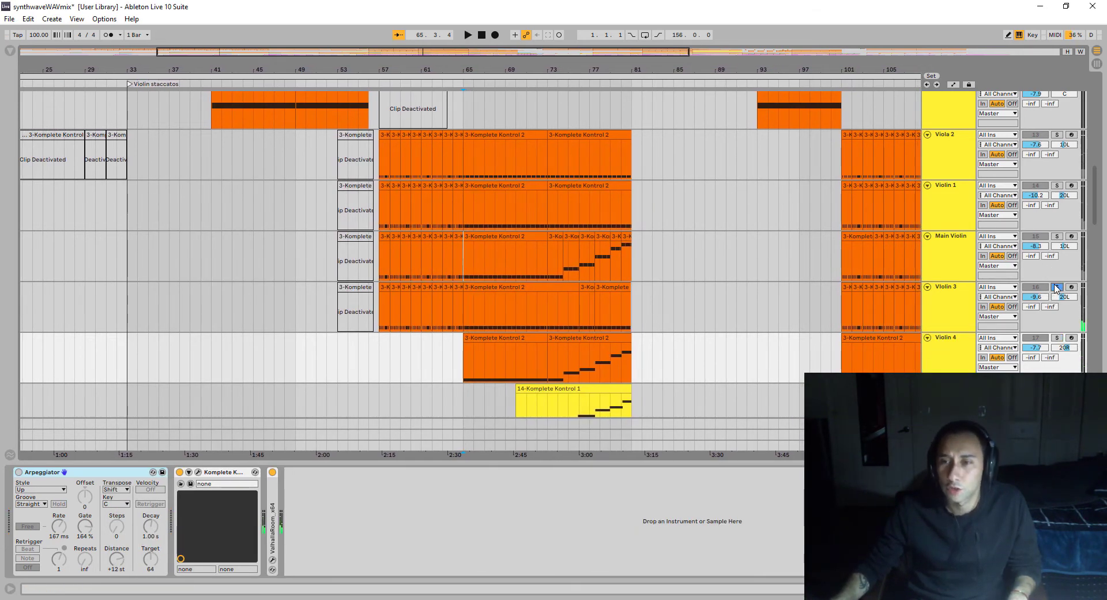
scroll(1053, 311, up, 3)
scroll(1053, 323, down, 2)
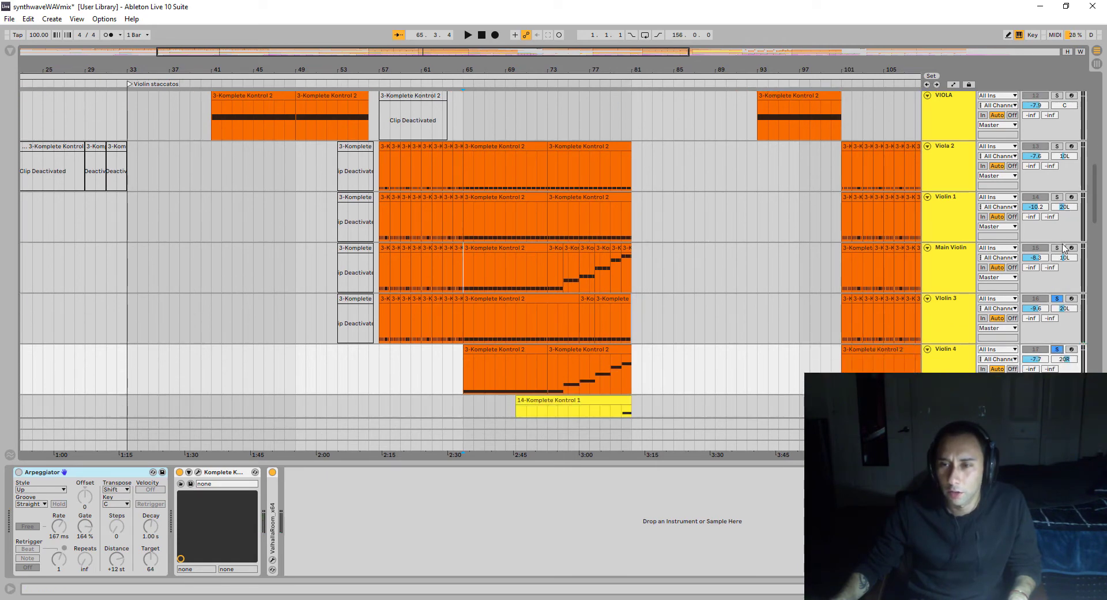
click(1057, 147)
key(space)
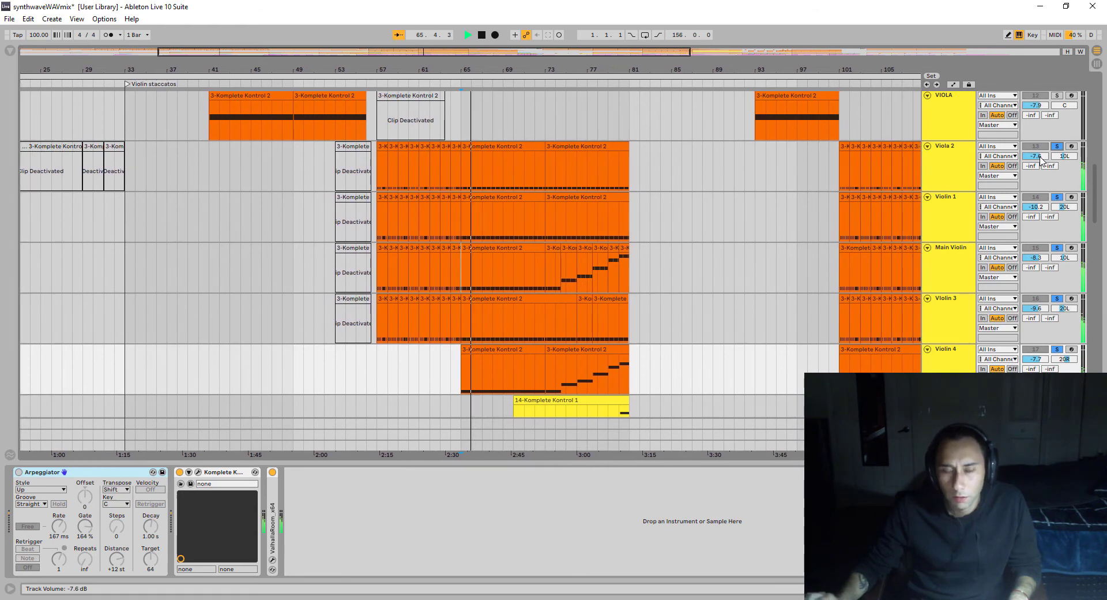
Step: Compare the string ensemble with and without Violin 3 by toggling its solo during playback, leaving Violin 3 out
click(1057, 299)
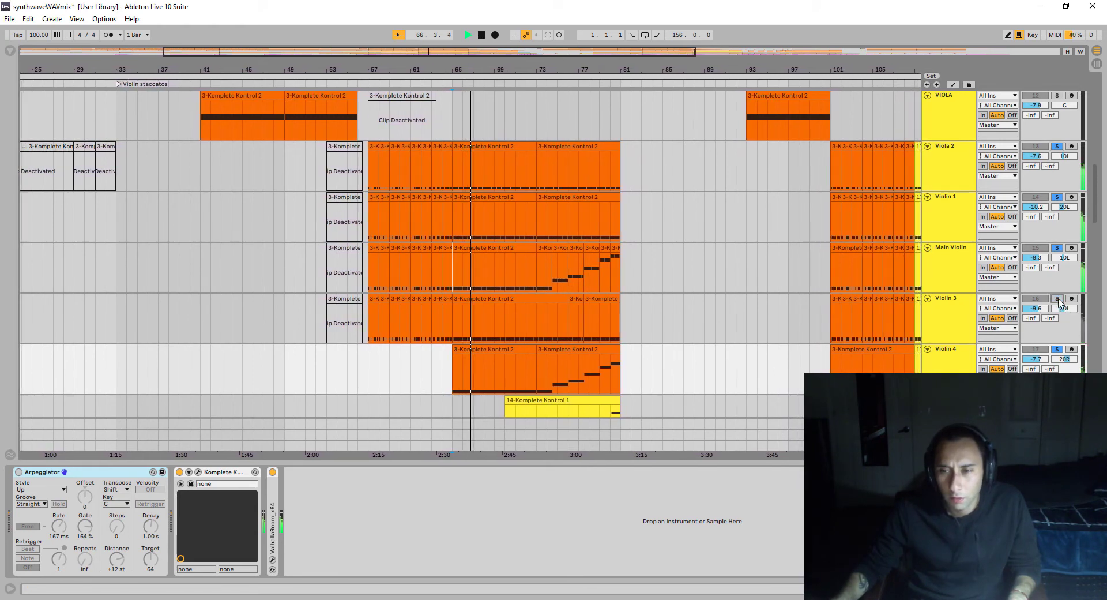
key(space)
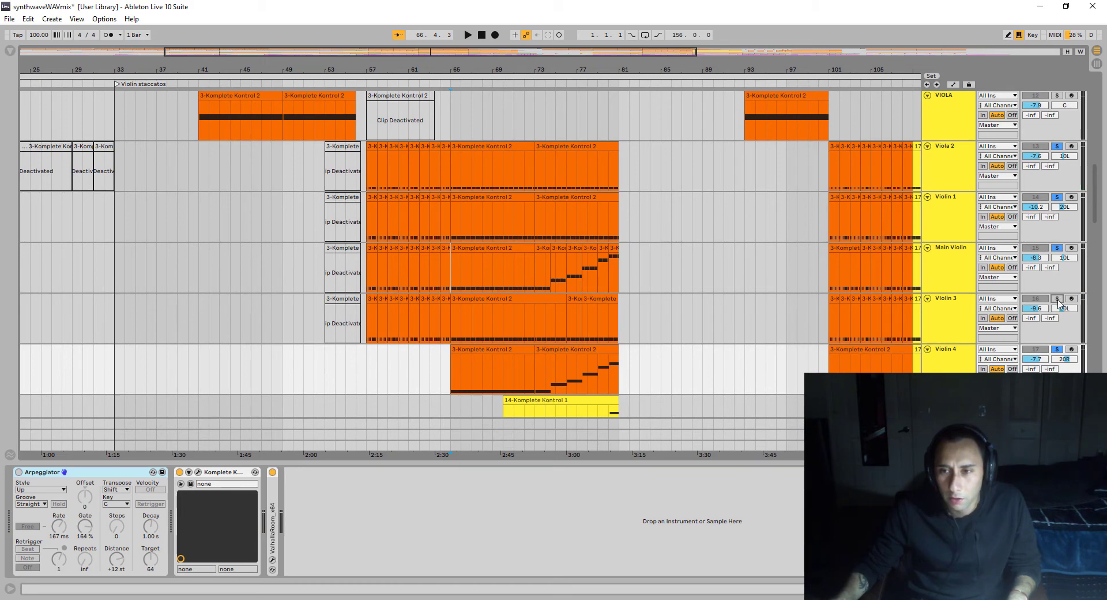
click(1057, 298)
key(space)
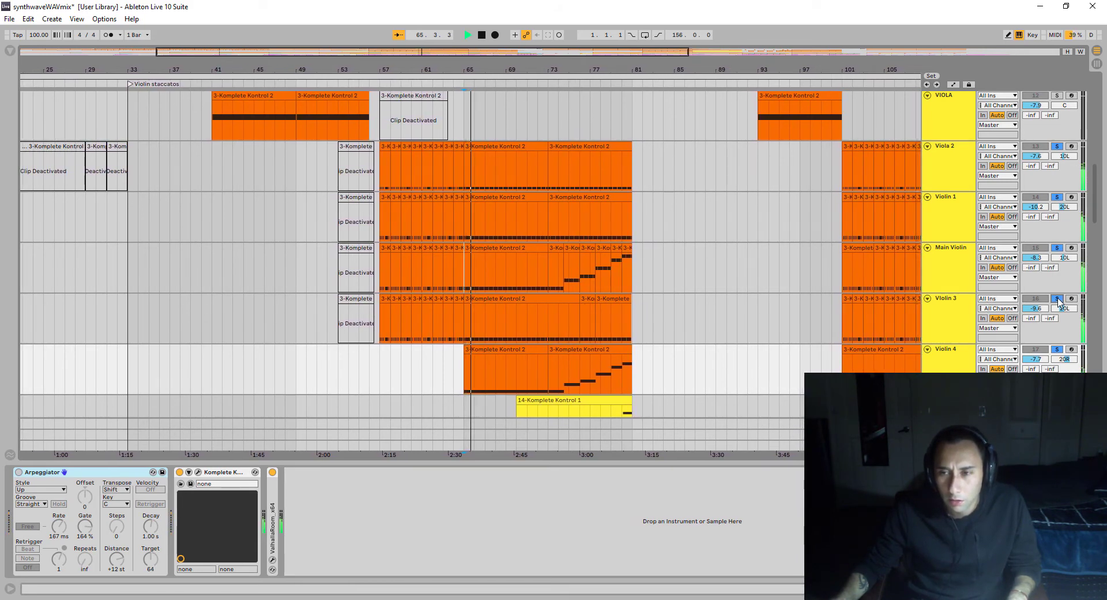
click(1058, 299)
key(space)
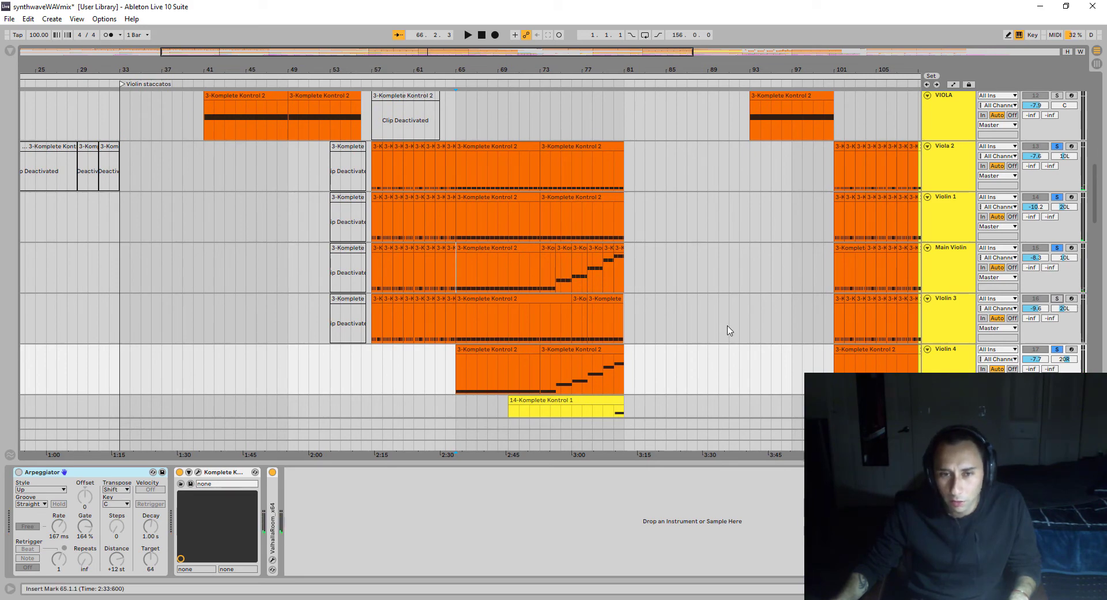
Step: Solo the Horn track in place of the strings and play its clip from bar 123
key(minus)
key(plus)
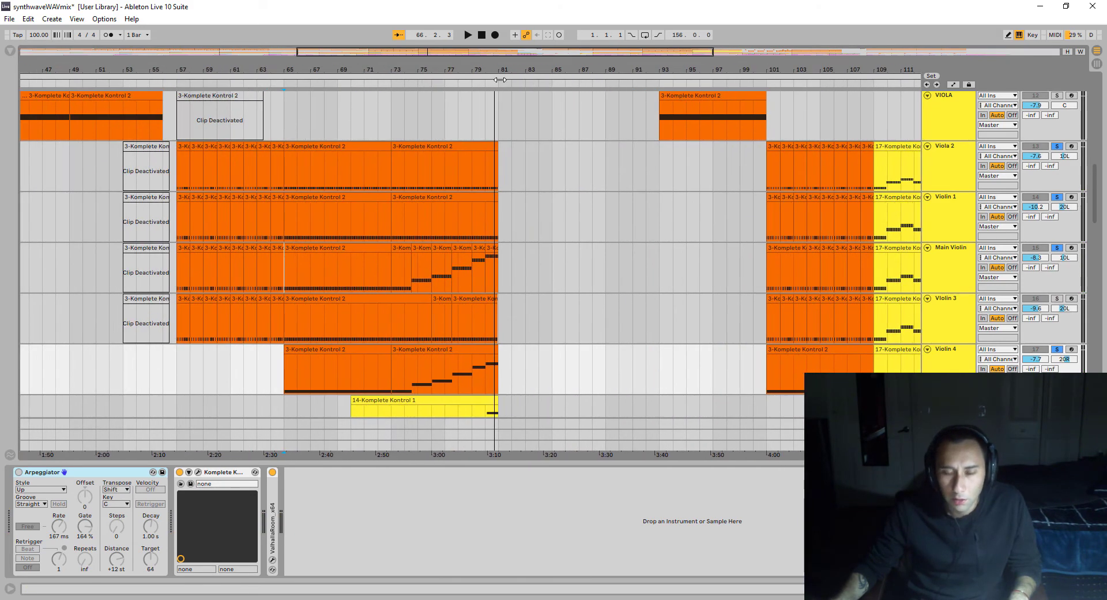
scroll(342, 260, down, 5)
click(342, 260)
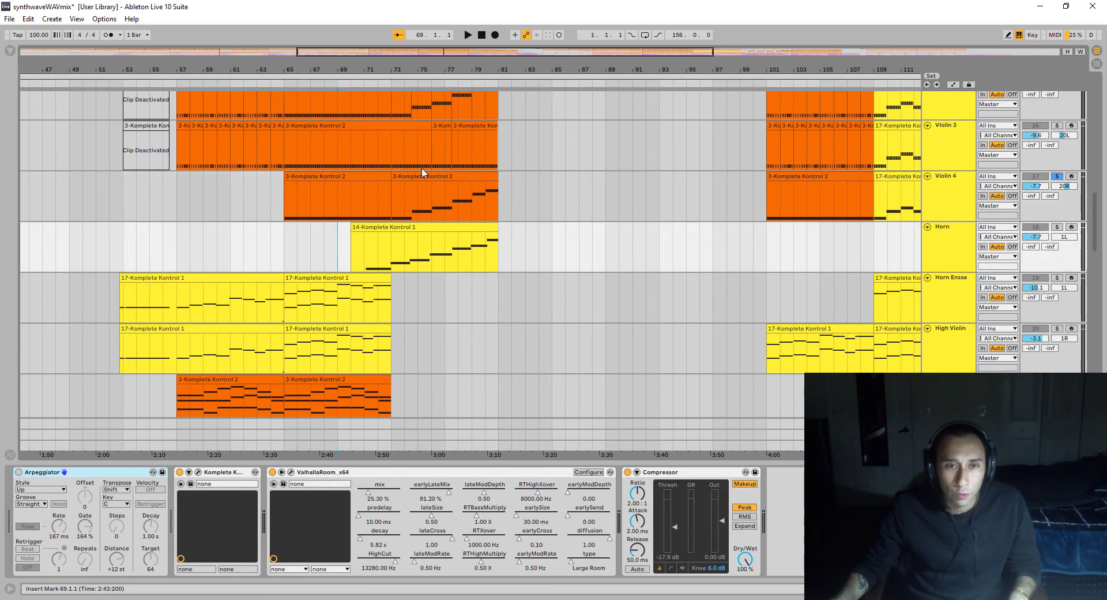
drag(422, 66, 496, 75)
scroll(458, 221, down, 1)
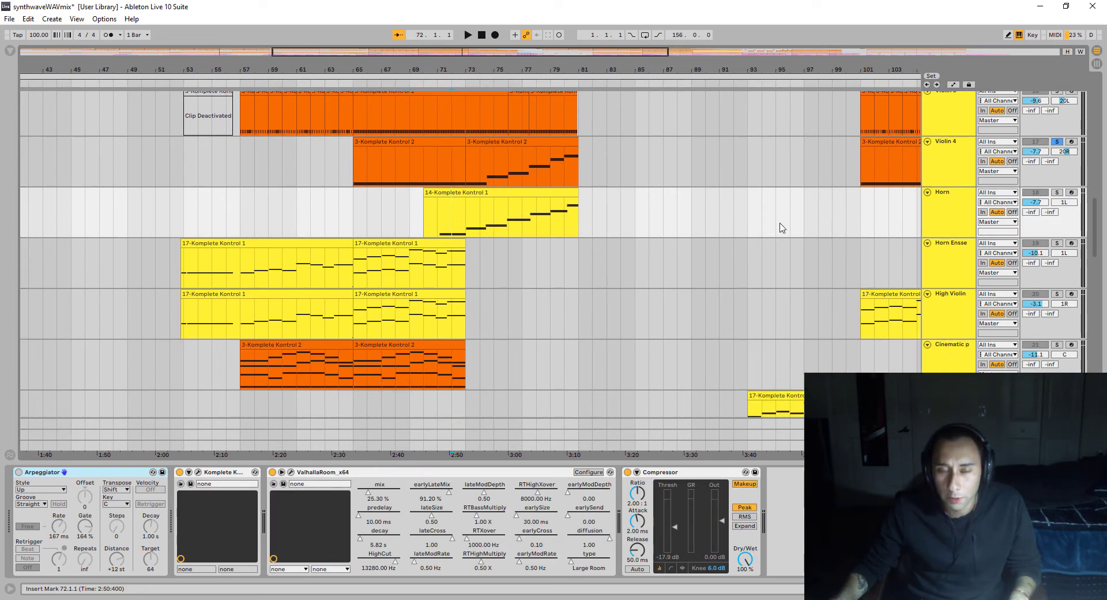
click(923, 229)
scroll(860, 225, right, 5)
click(728, 217)
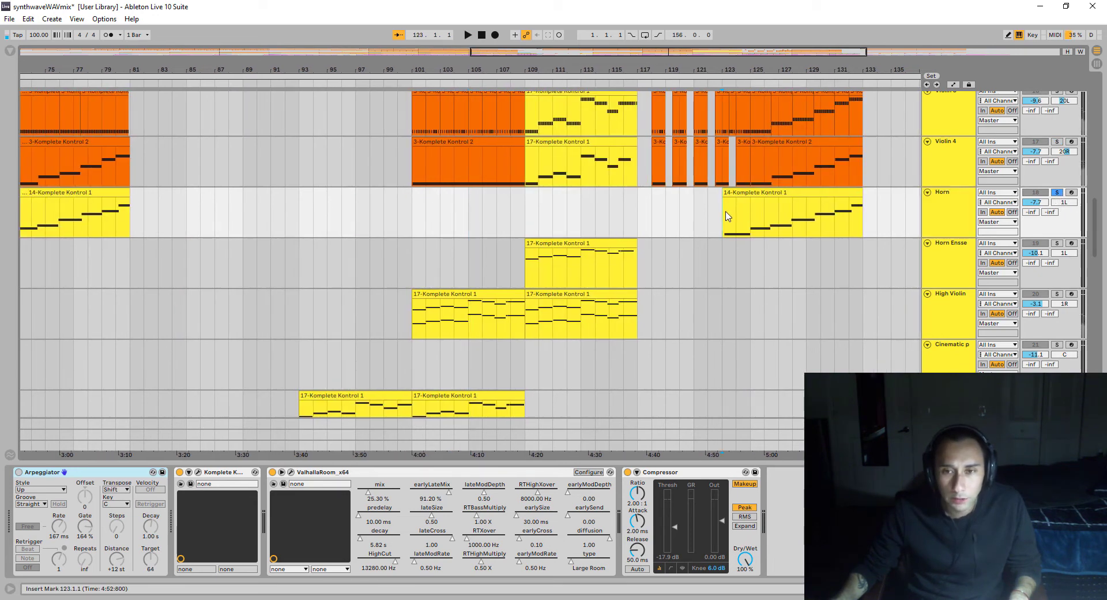
key(space)
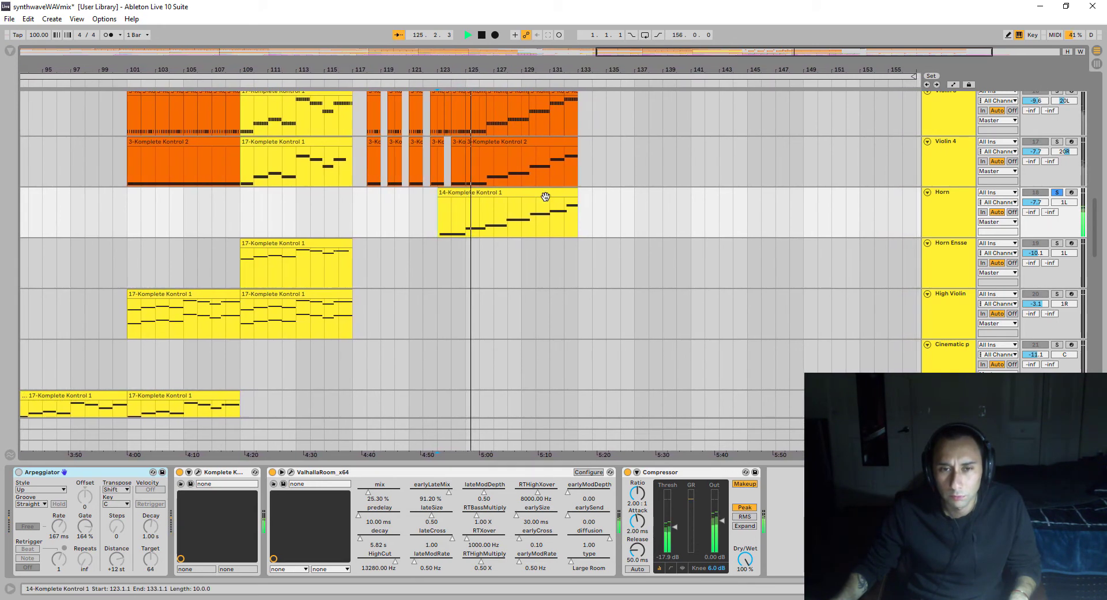
Step: View the notes of the Horn clip at bar 123, stop playback, and hide the note editor
double_click(545, 197)
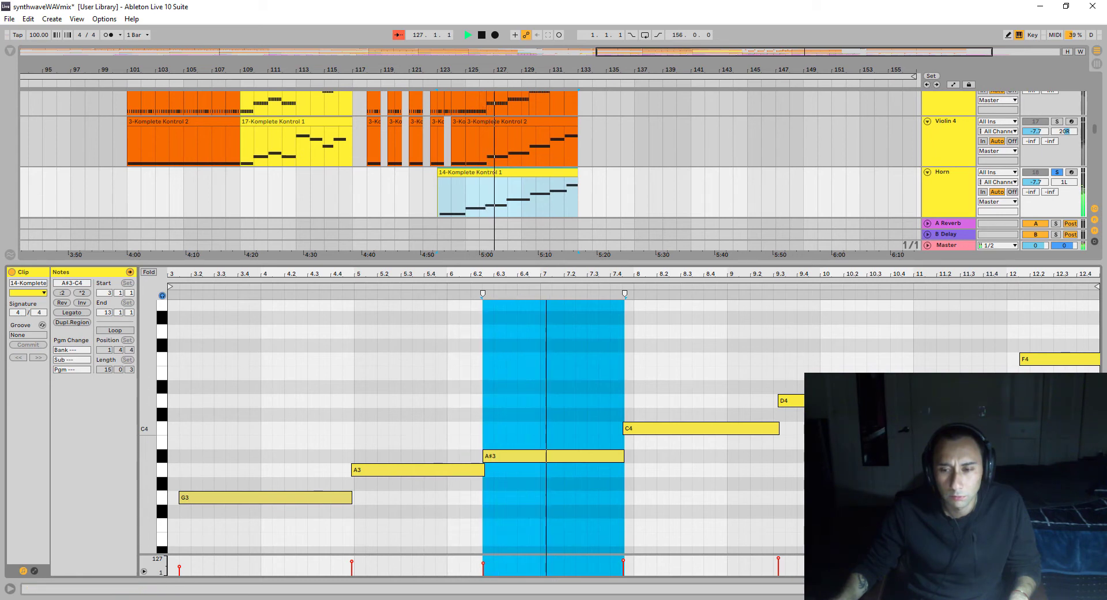
key(space)
key(ctrl+alt+l)
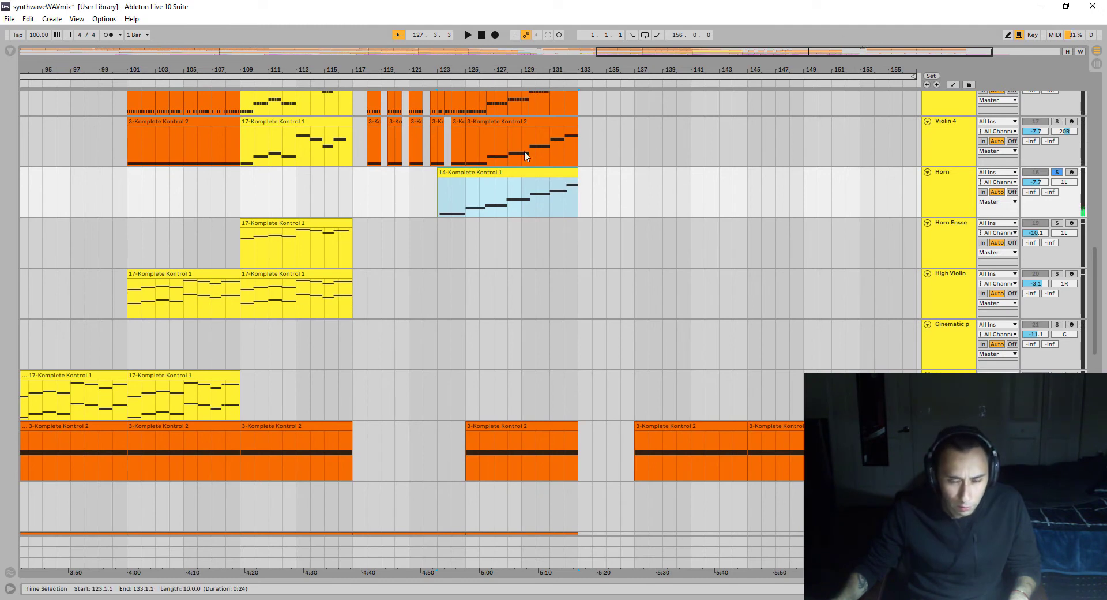
key(ctrl+z)
key(ctrl+z)
key(ctrl+z)
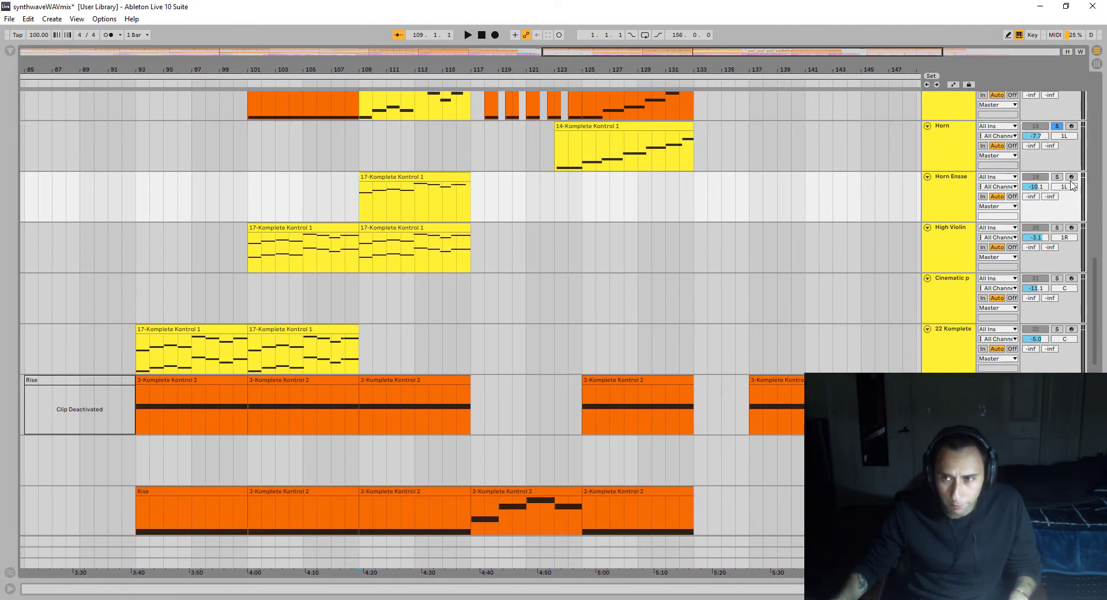
Step: Solo Horn Ensse in place of Horn, listen to it from bar 109, and select the Horn clip at bar 123
click(1059, 179)
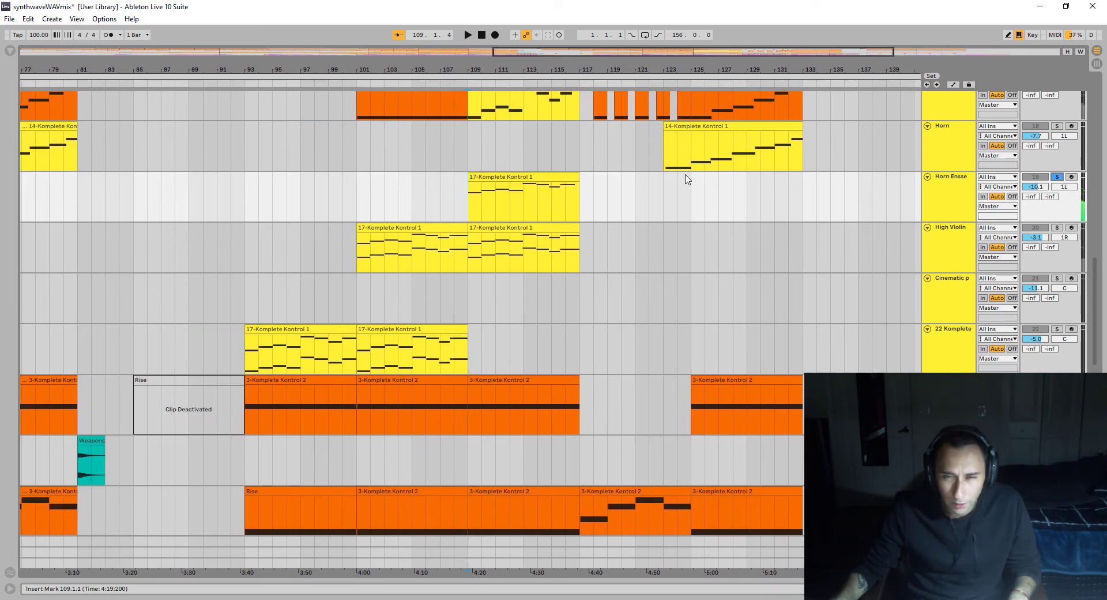
scroll(673, 208, up, 3)
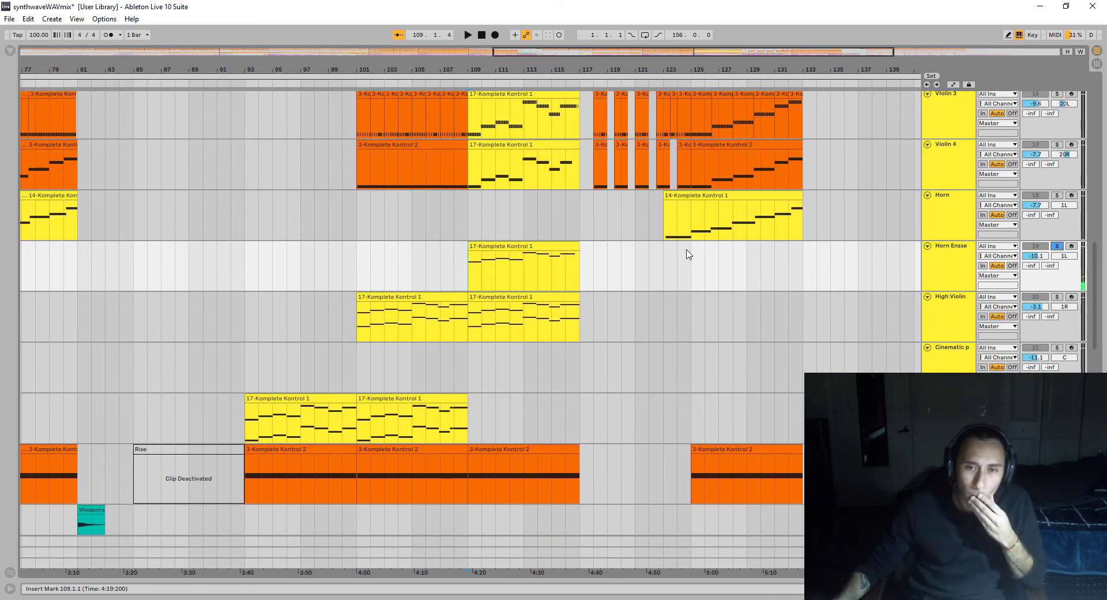
click(743, 198)
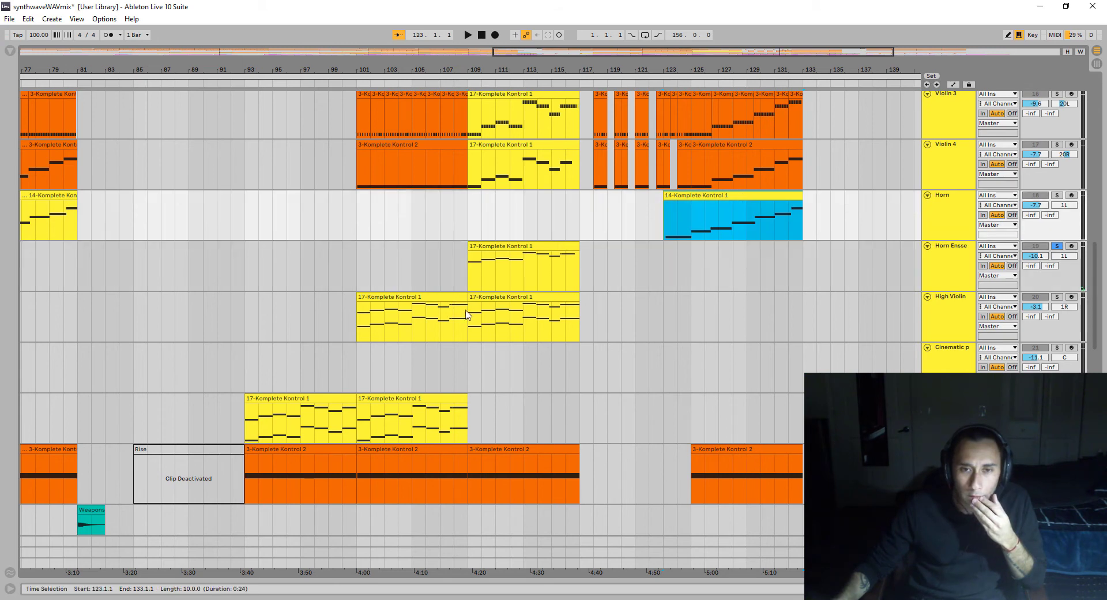
Step: Move the start position back to bar 109, solo High Violin in place of Horn Ensse, and play it
click(469, 279)
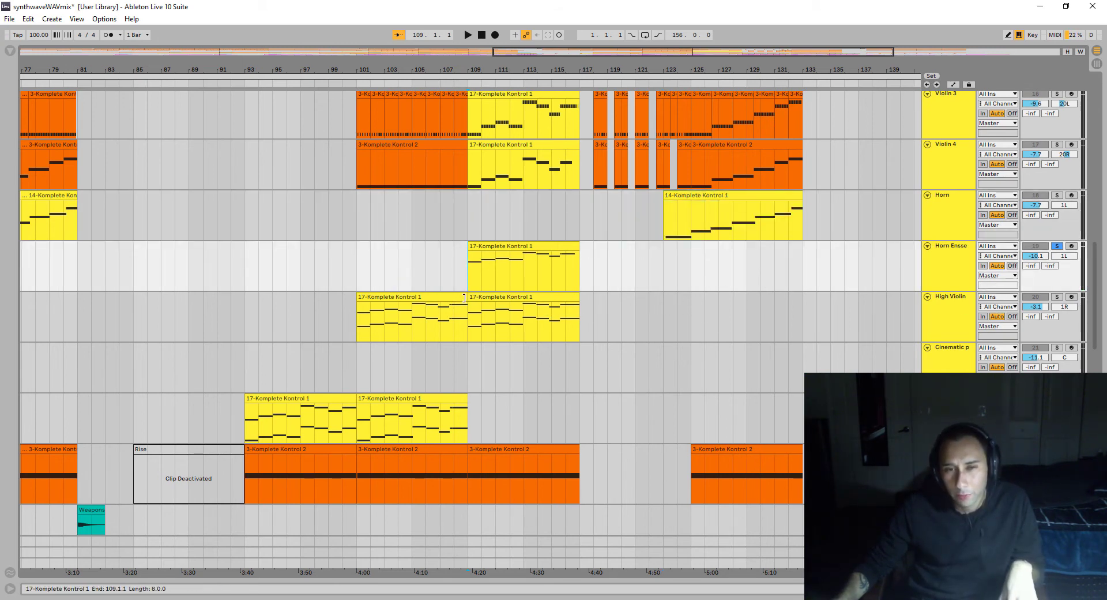
key(Down)
click(1057, 297)
key(space)
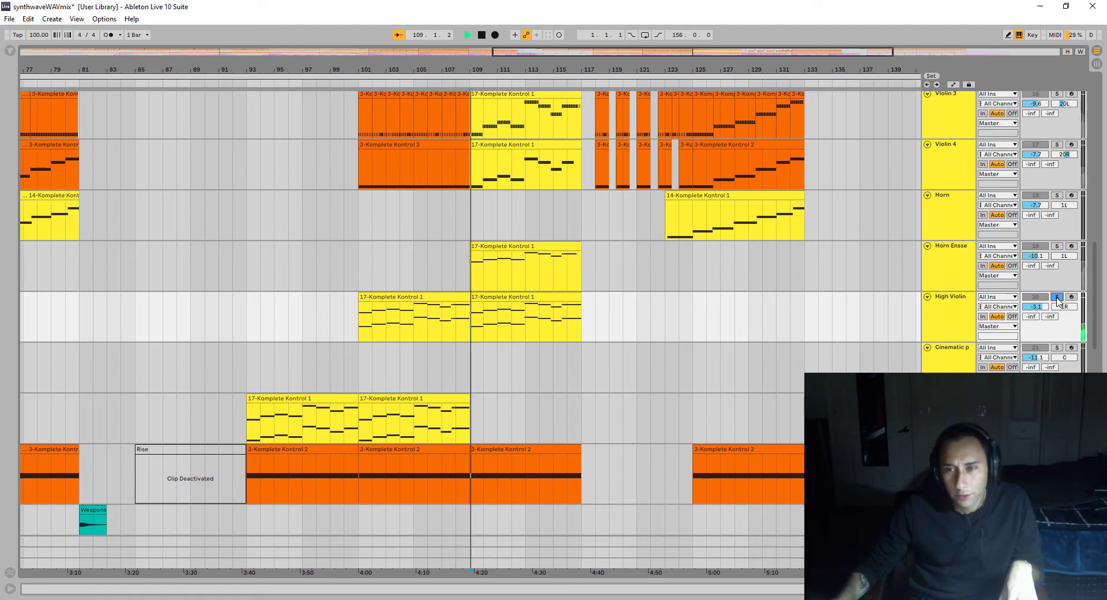
Step: Listen to Horn Ensse together with High Violin, then replay High Violin alone from bar 109
ctrl+click(1057, 247)
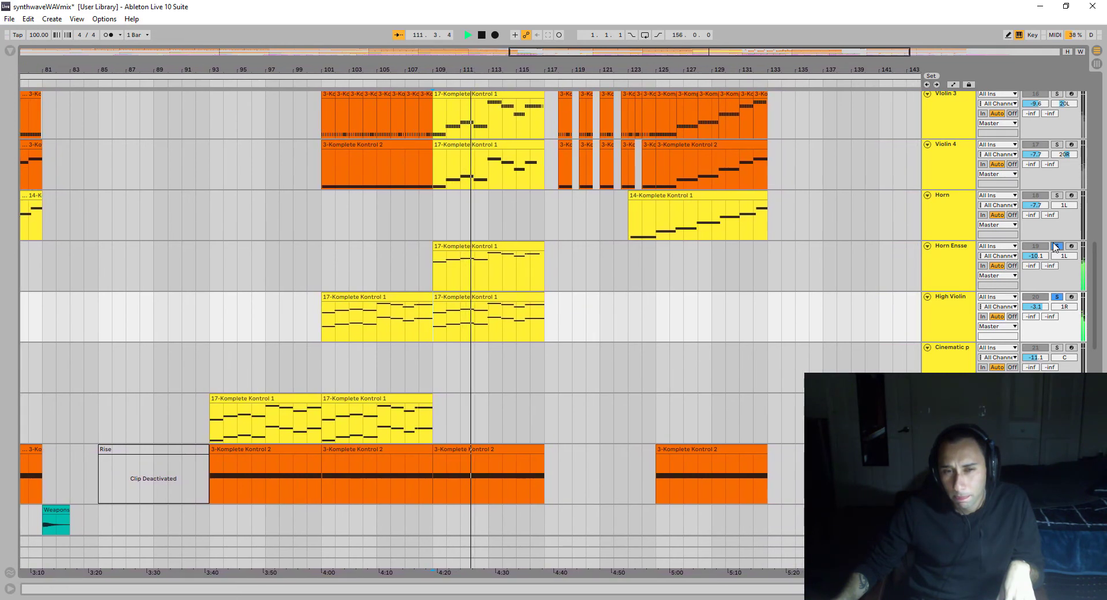
scroll(1056, 247, down, 2)
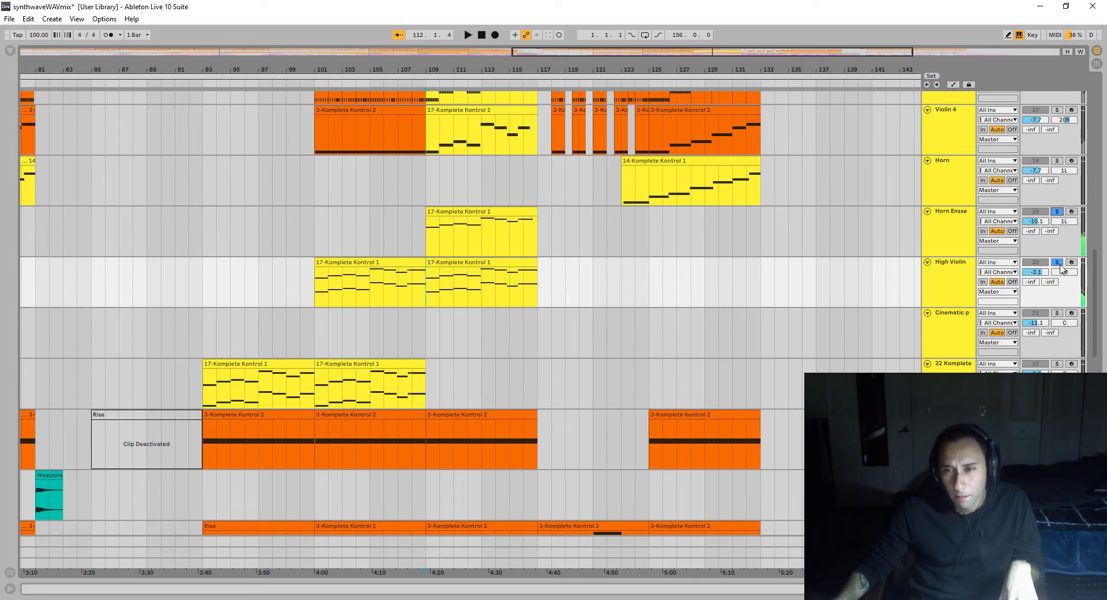
key(space)
key(space)
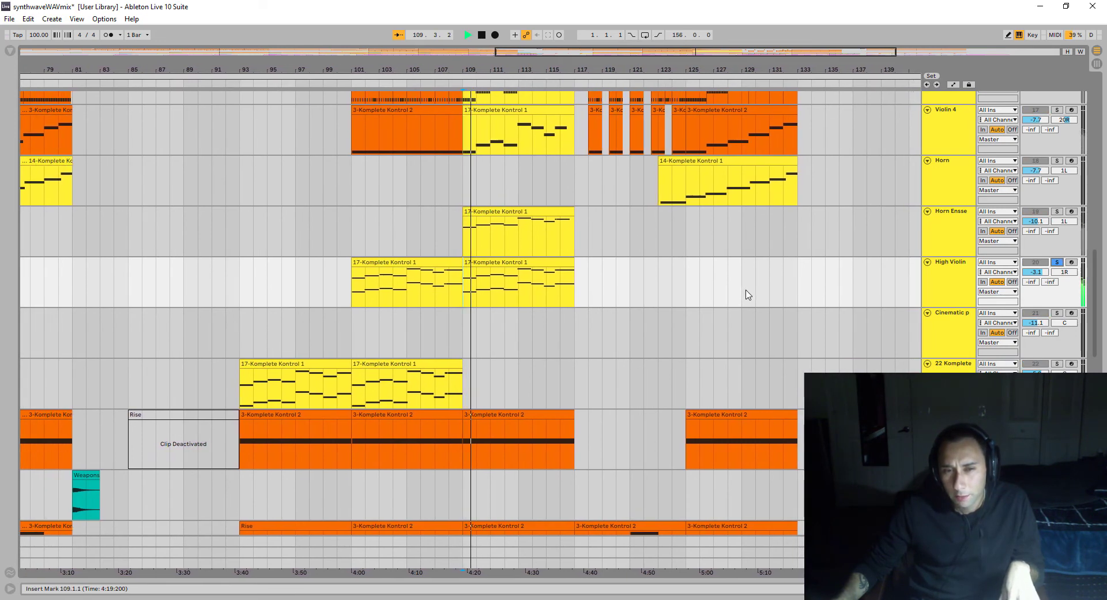
Step: Solo the 22 Komplete track in place of High Violin and play its clip briefly from bar 102
click(404, 372)
click(361, 384)
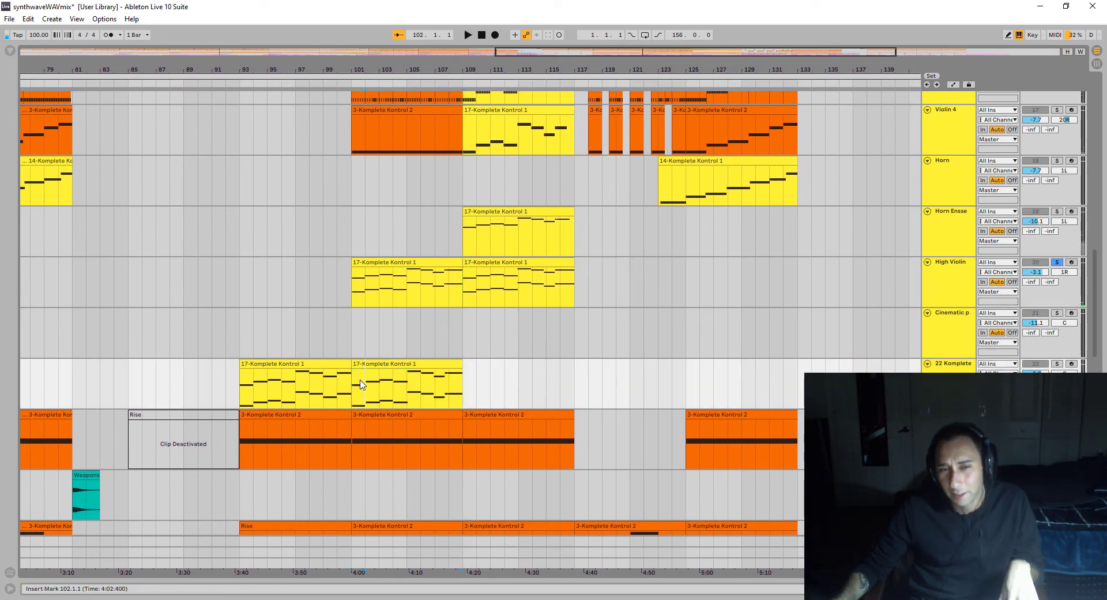
key(s)
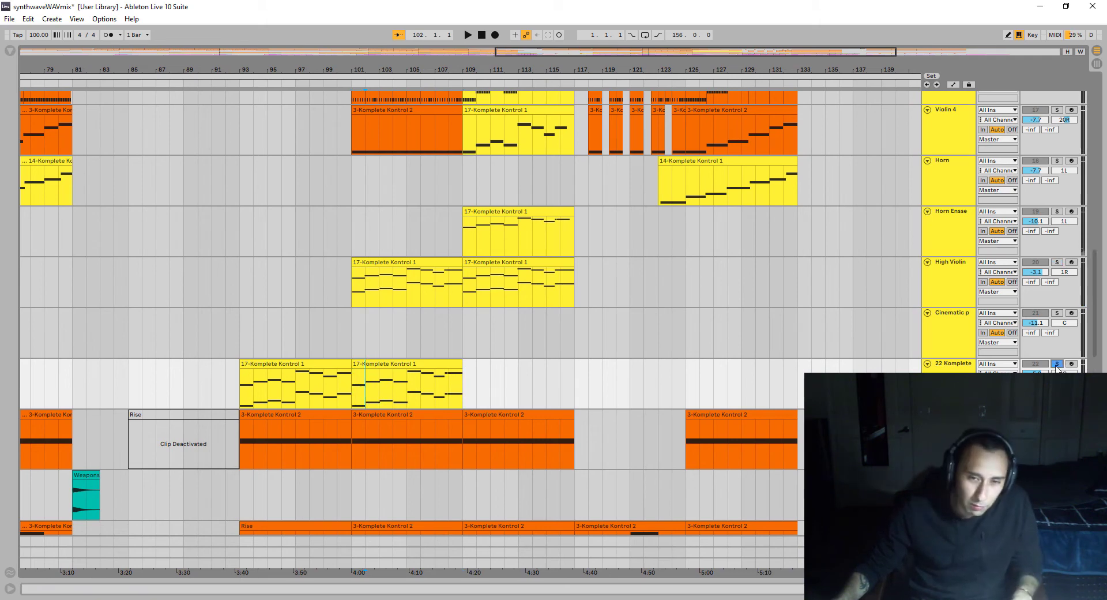
key(space)
key(space)
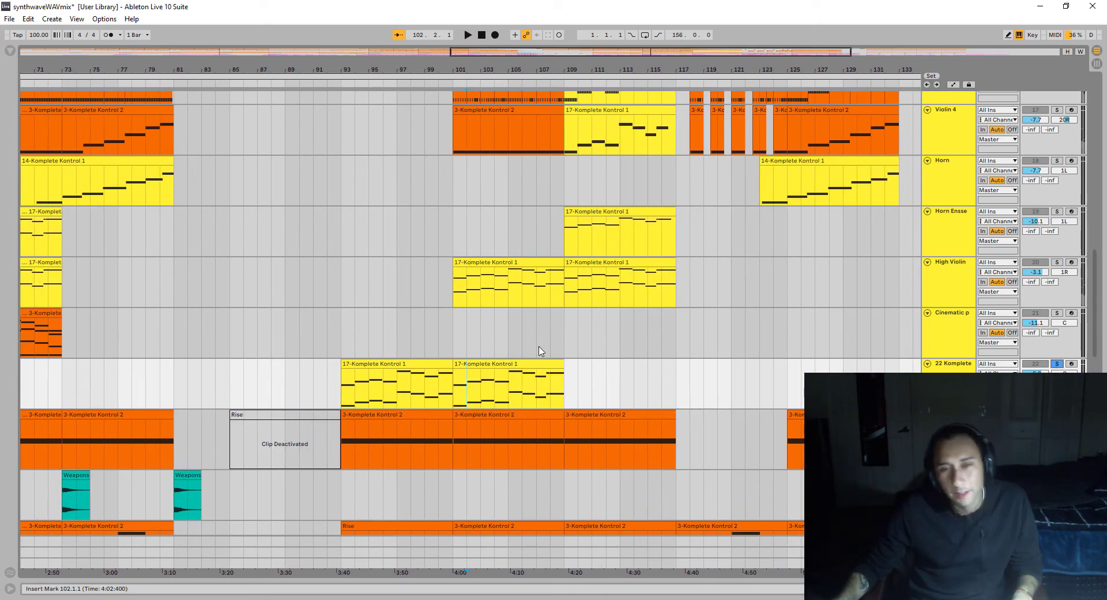
Step: Solo the Cinematic piano track in place of 22 Komplete and play its clip from bar 65
drag(487, 75, 520, 58)
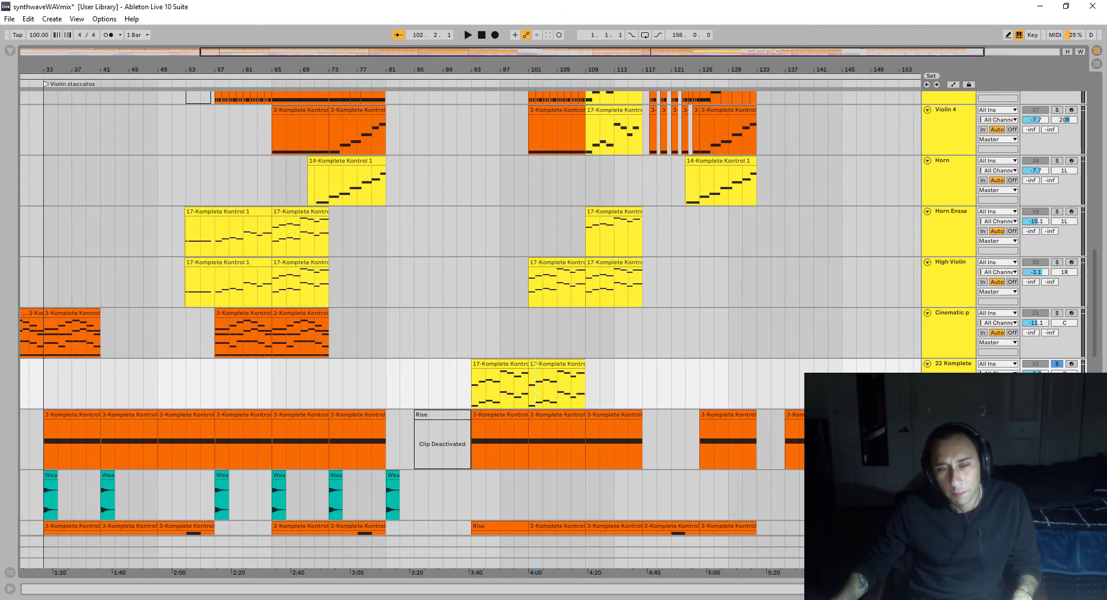
scroll(508, 244, up, 5)
scroll(507, 244, down, 4)
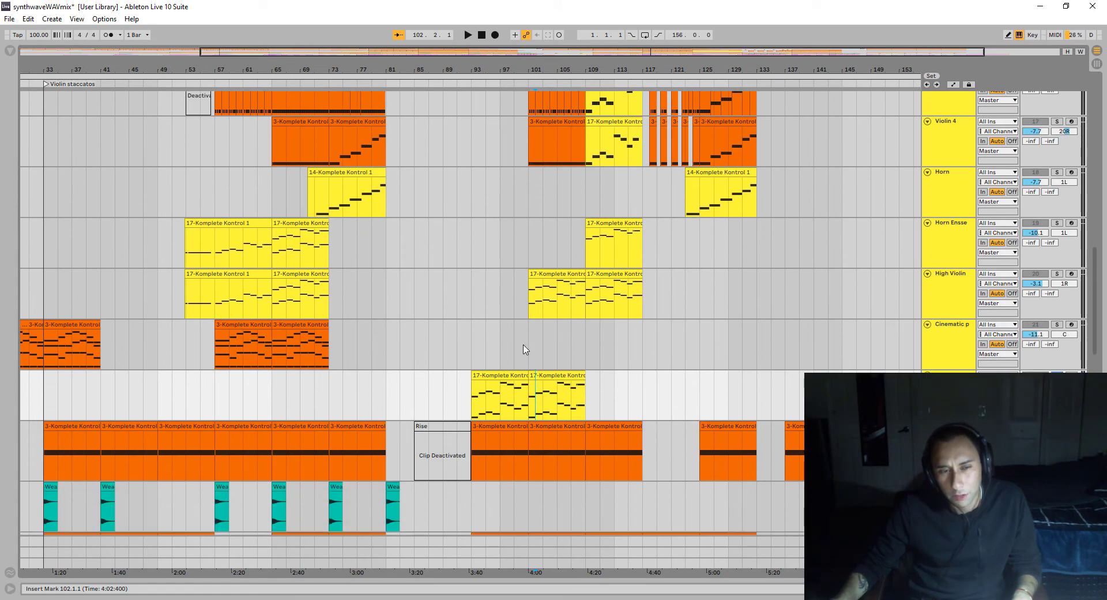
click(275, 353)
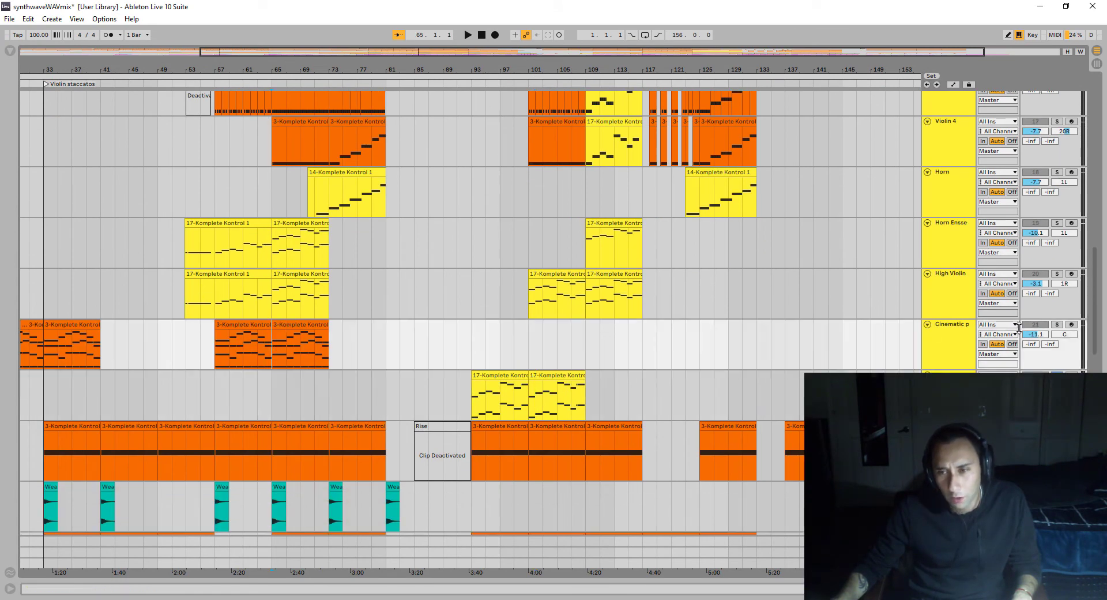
click(1056, 325)
key(space)
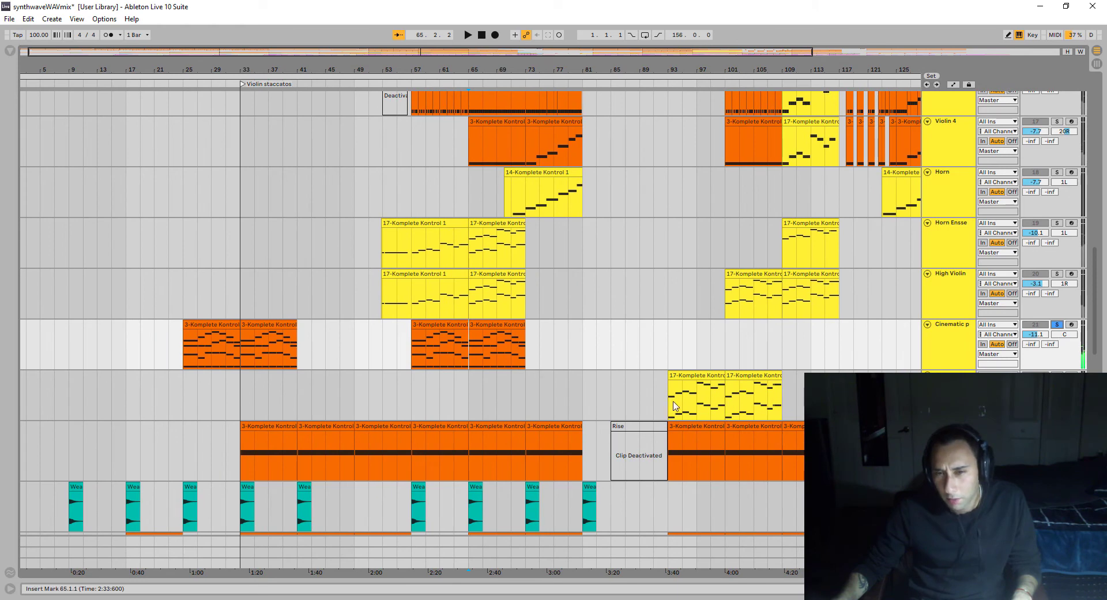
Step: Replay the soloed Cinematic piano track from bar 65 and set the insert mark to bar 68
click(669, 385)
drag(716, 70, 542, 110)
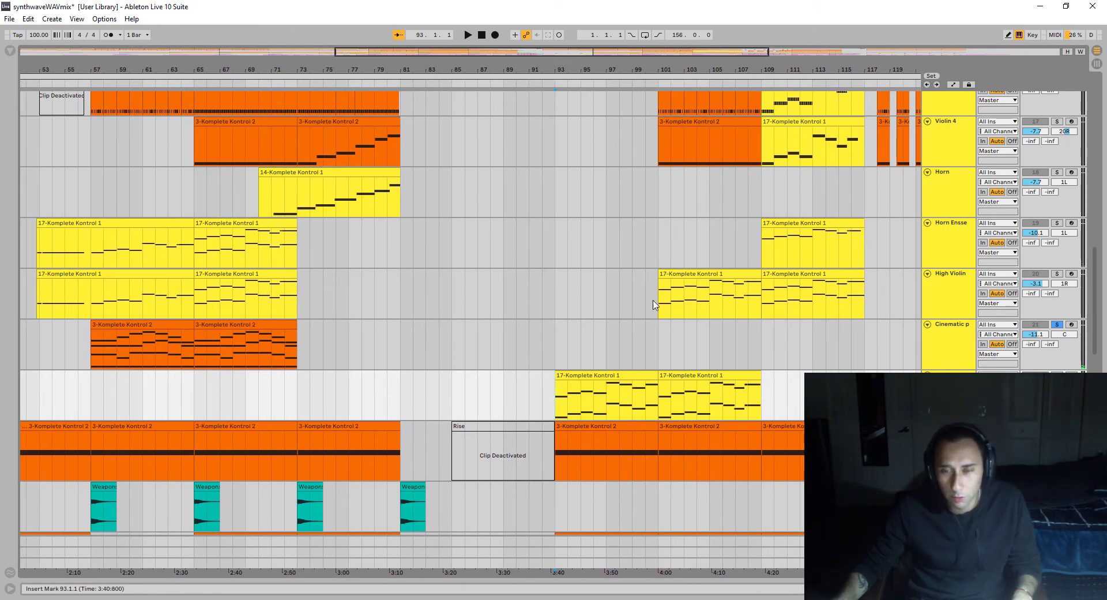
scroll(596, 191, up, 2)
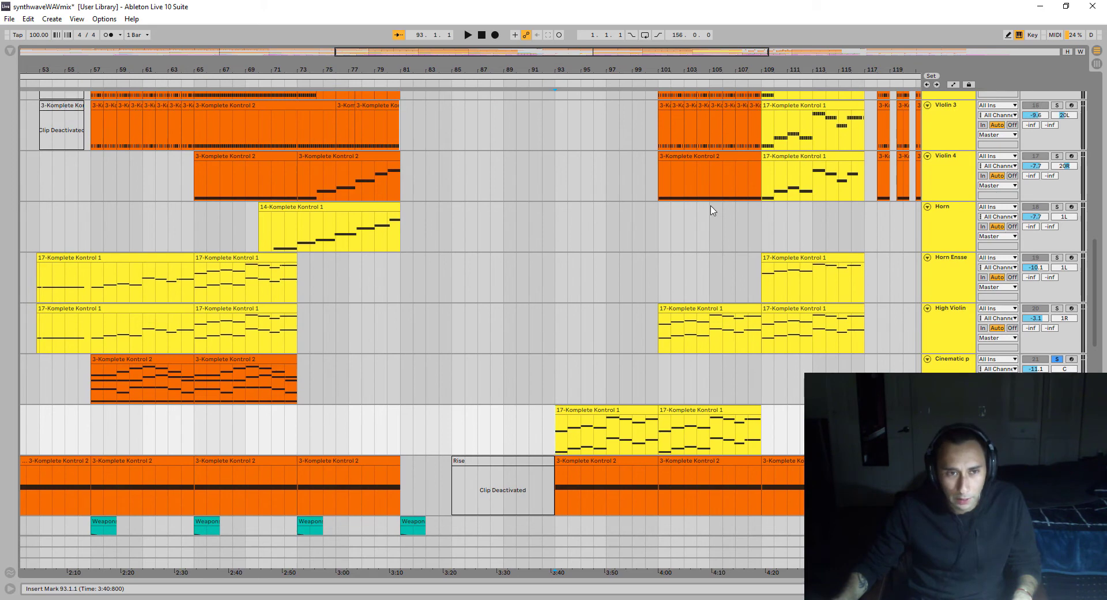
click(197, 321)
drag(224, 72, 346, 98)
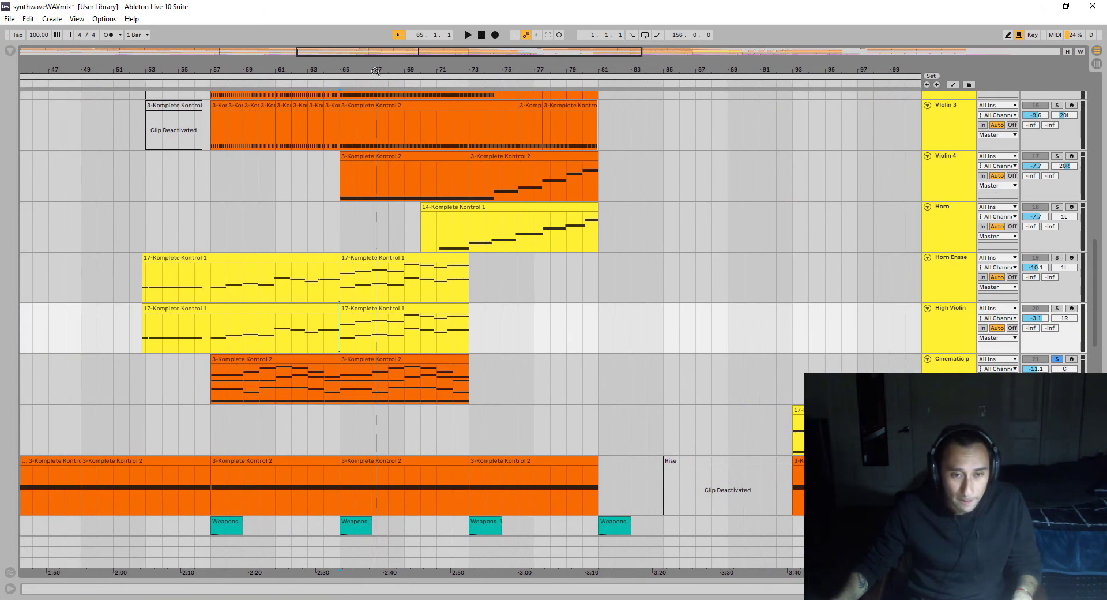
scroll(368, 319, down, 2)
key(Down)
key(space)
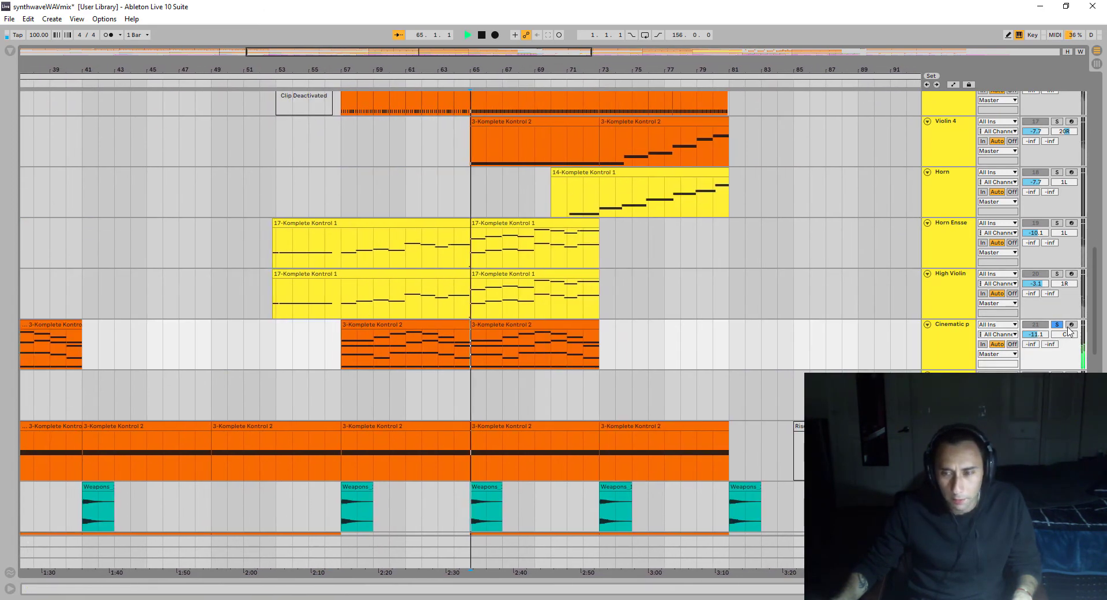
click(974, 334)
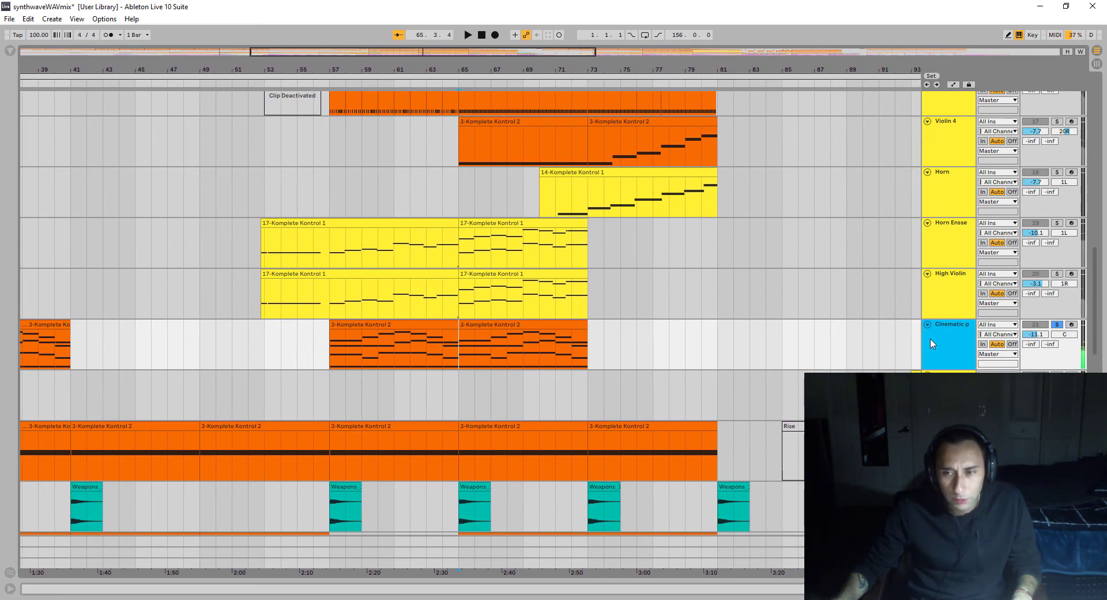
scroll(786, 319, down, 2)
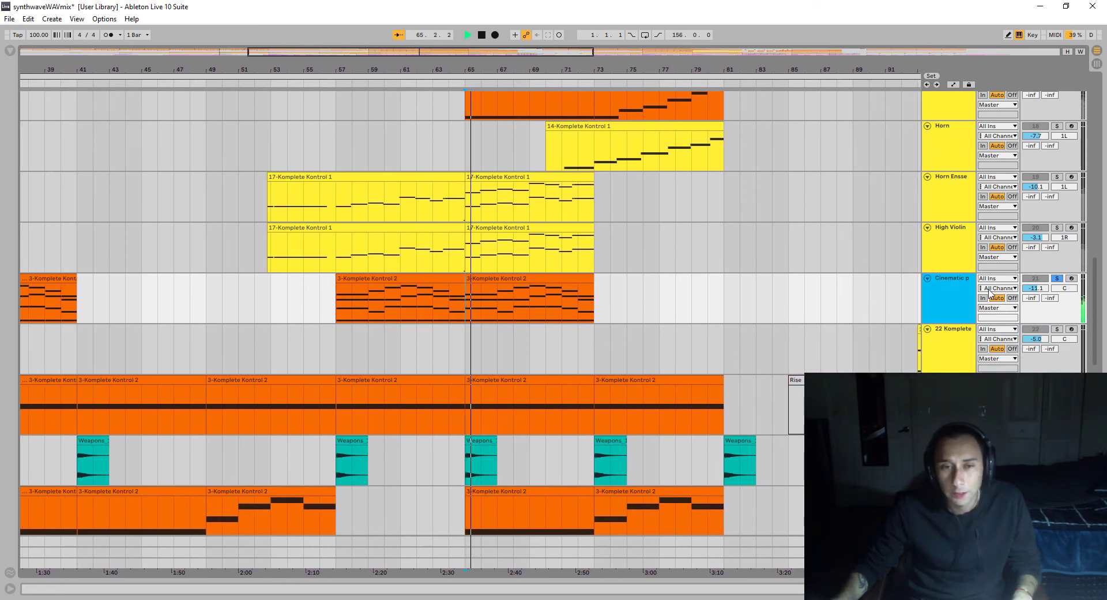
click(515, 301)
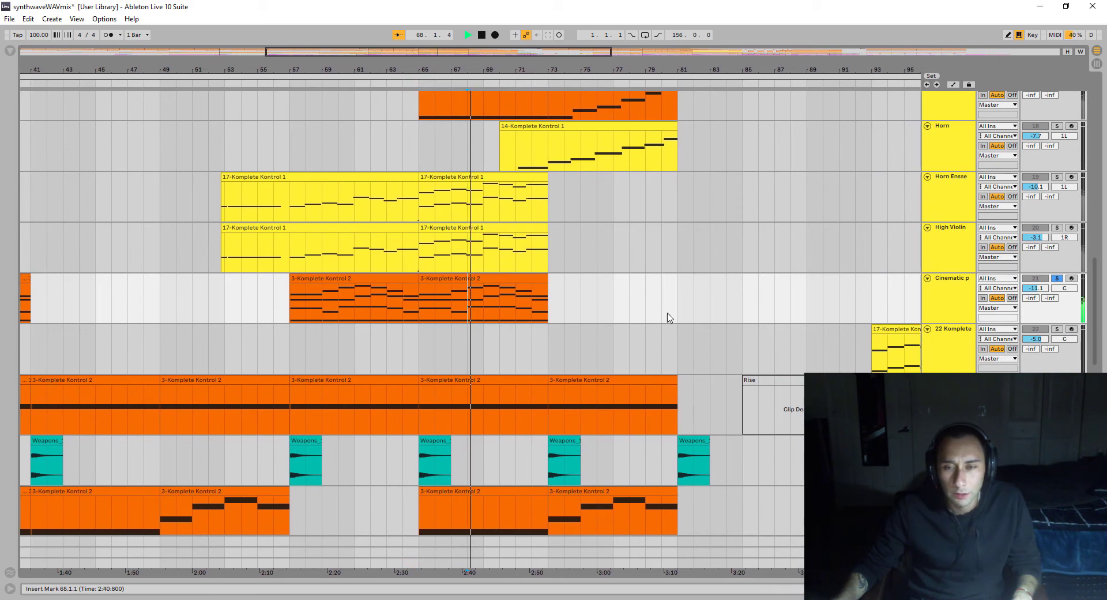
Step: Stop playback, show the Cinematic piano track's devices, and view its Komplete Kontrol instrument before closing the plug-in window
click(946, 305)
key(space)
key(ctrl+alt+l)
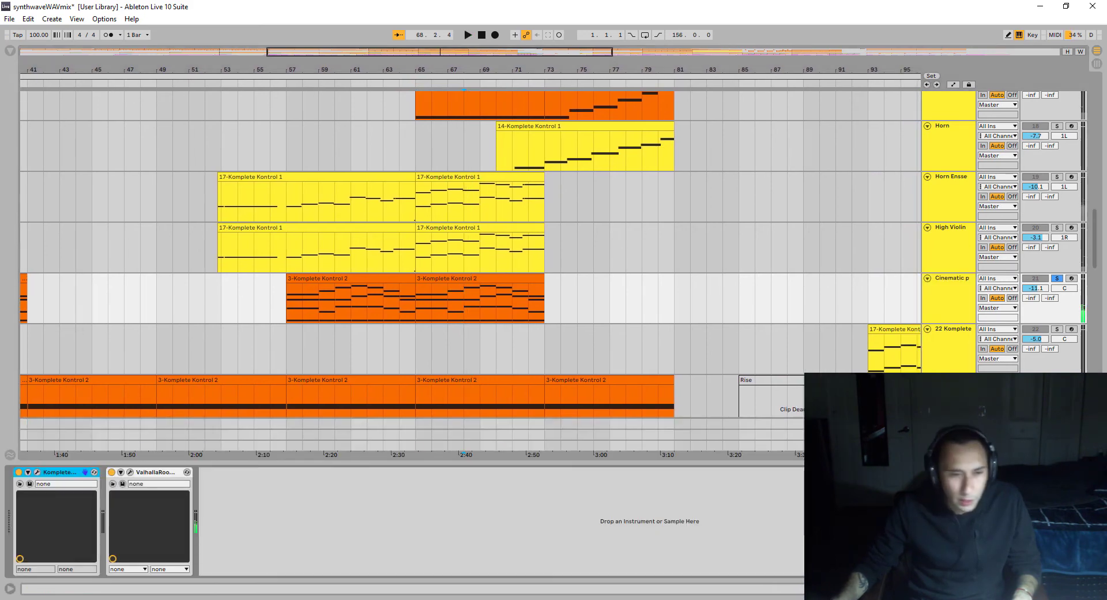
click(38, 473)
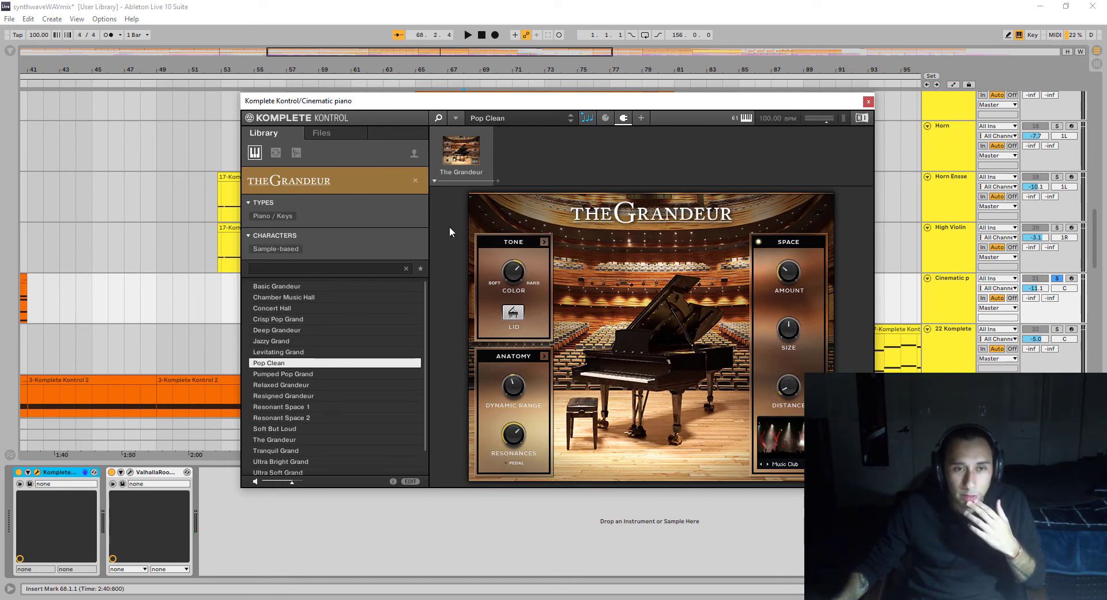
click(868, 103)
Step: Solo the Crash FX track in place of Cinematic piano and play its clip from bar 65
scroll(752, 271, down, 5)
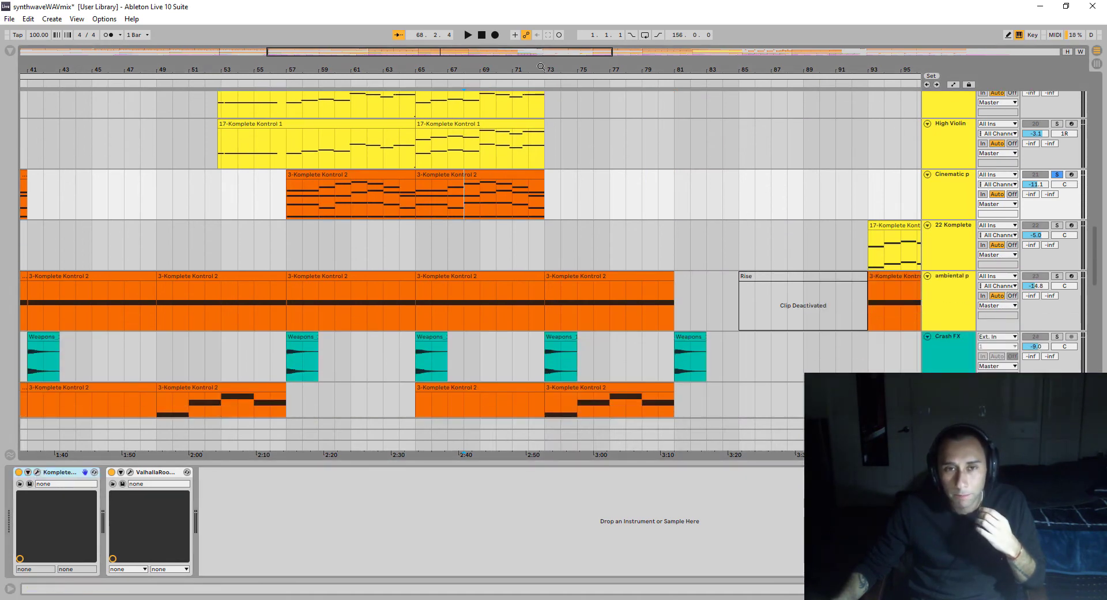
drag(541, 67, 541, 40)
scroll(485, 264, down, 1)
click(496, 289)
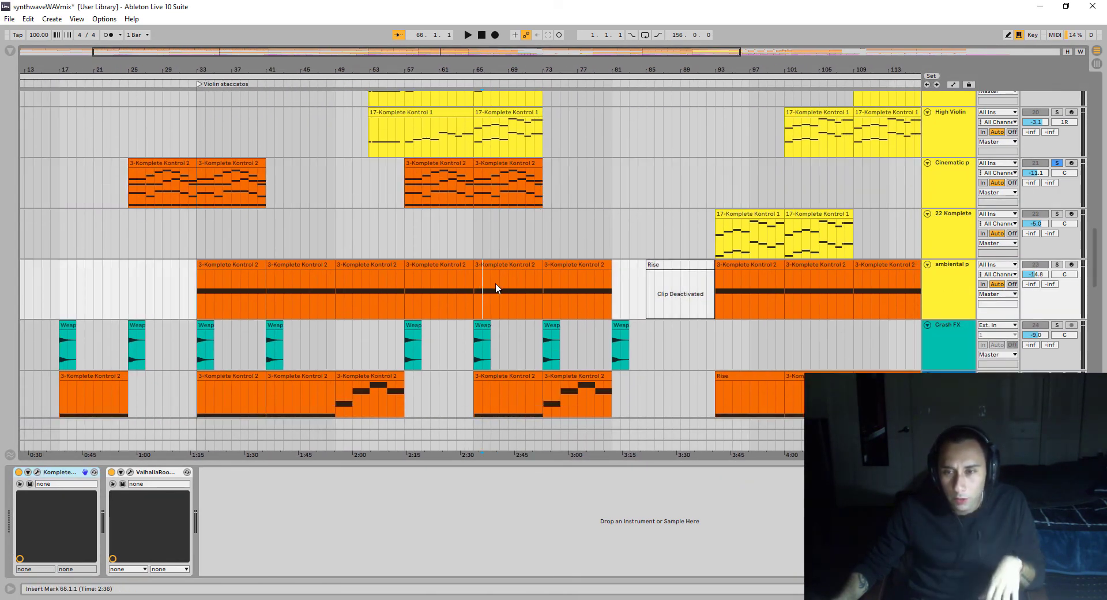
scroll(417, 290, down, 2)
click(470, 316)
scroll(512, 300, down, 4)
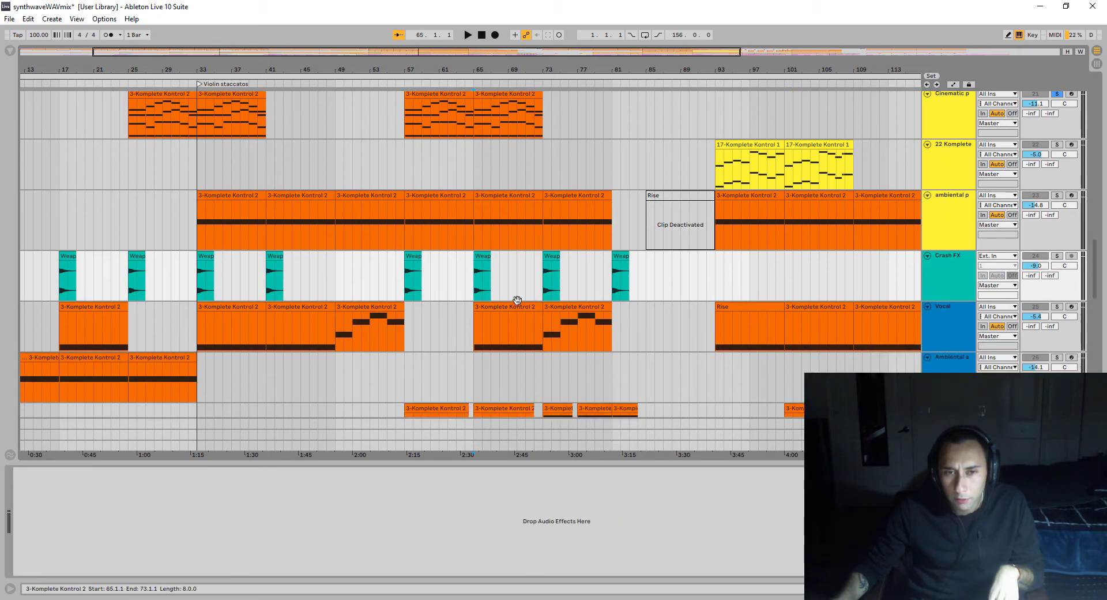
key(space)
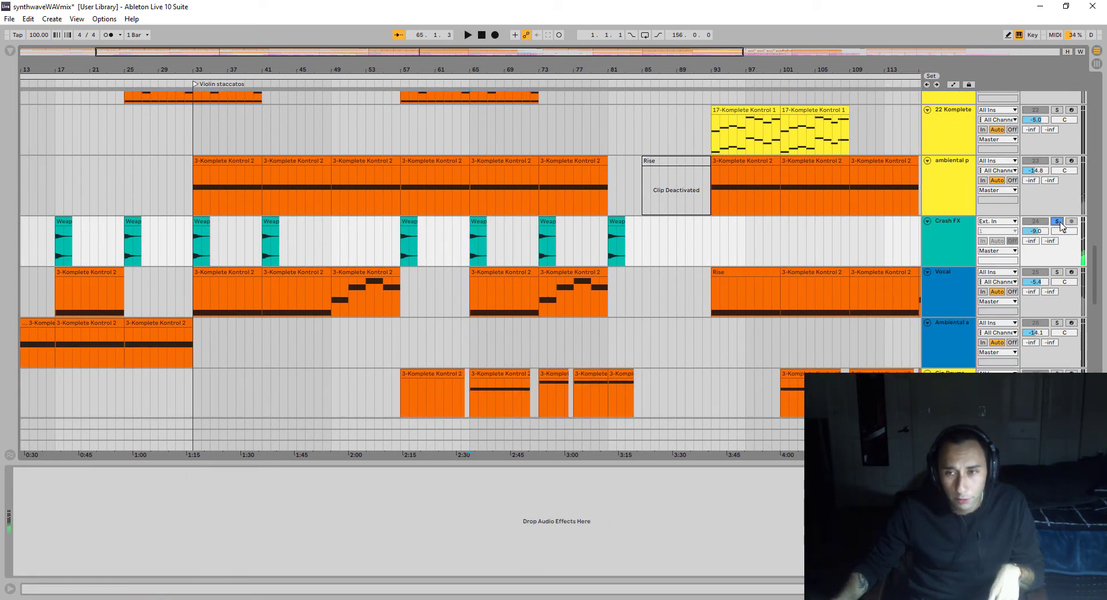
Step: Solo the Vocal track in place of Crash FX, view its Arcade instrument, and close the plug-in window
click(1058, 272)
click(472, 291)
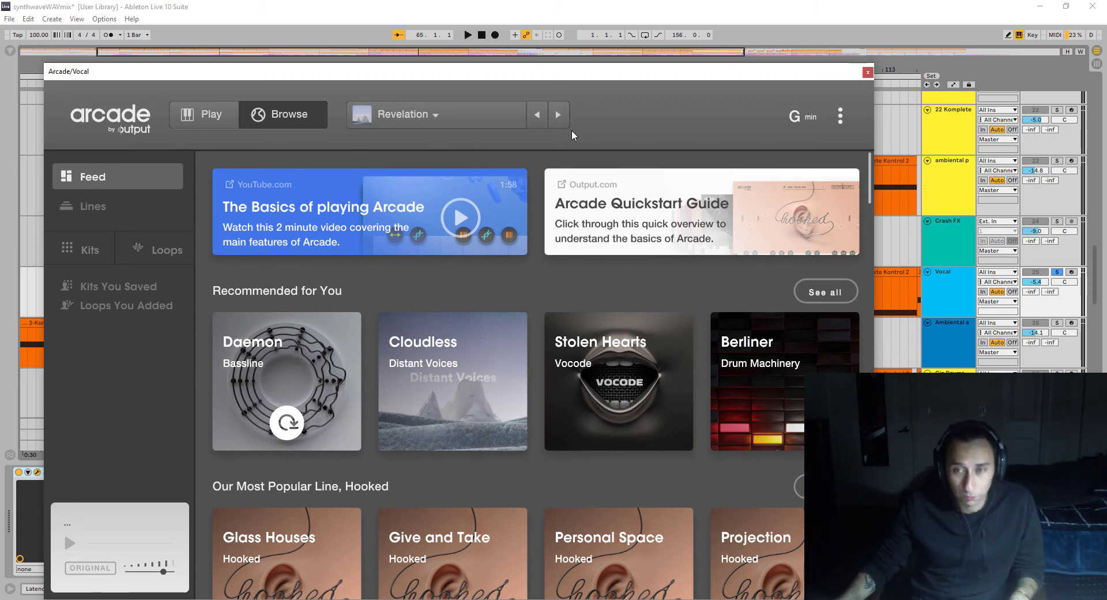
click(868, 73)
Step: Listen to the soloed Vocal track from bar 65 and stop playback
click(476, 299)
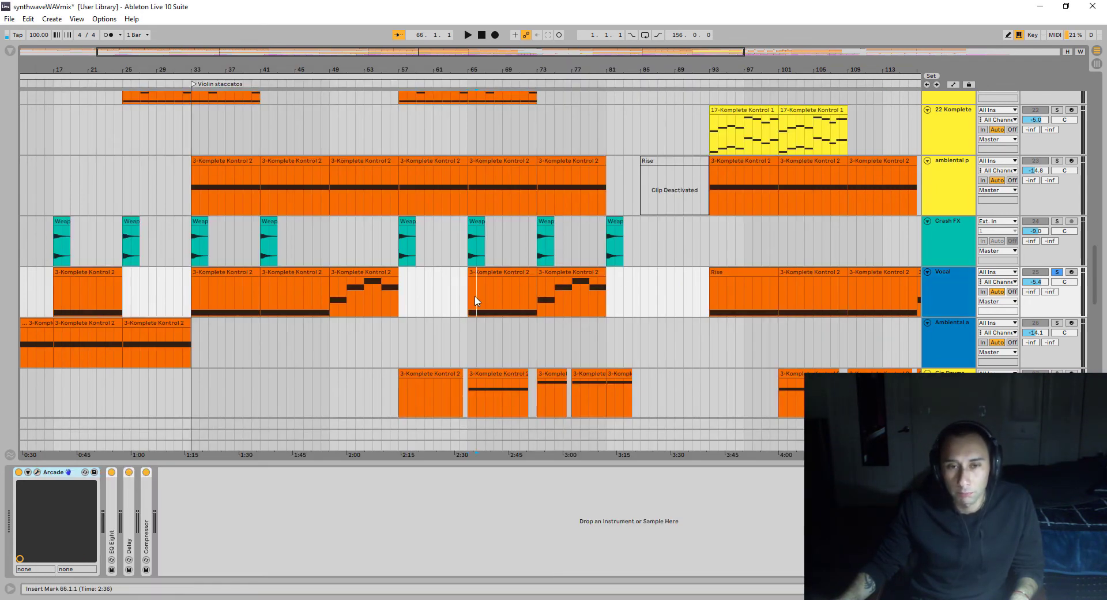
key(space)
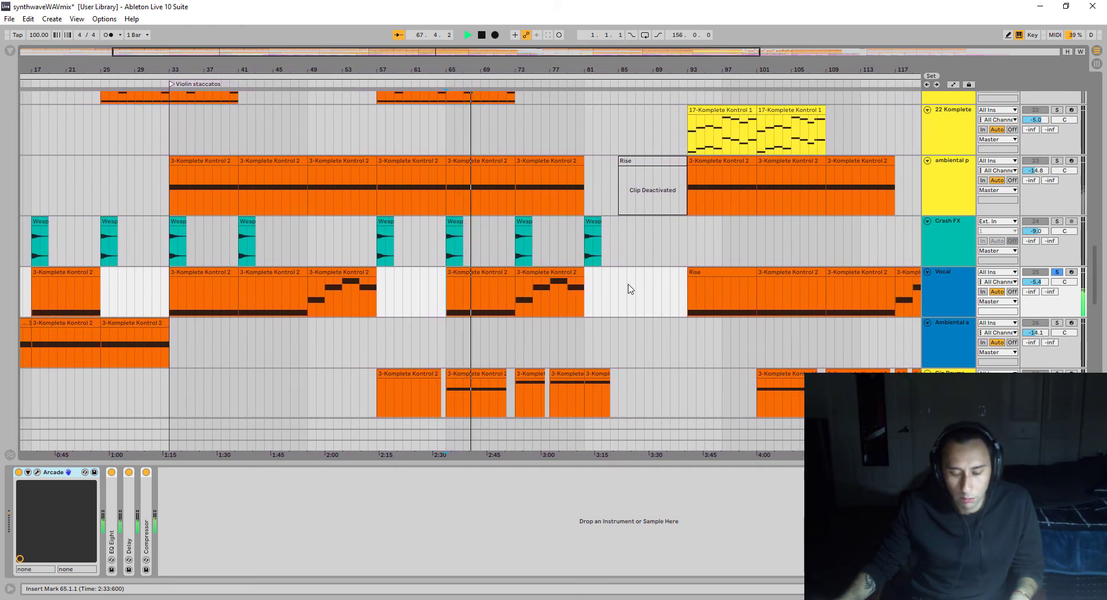
key(space)
Step: Solo the Ambiental a track in place of Vocal and play its clip from bar 25
scroll(631, 288, down, 1)
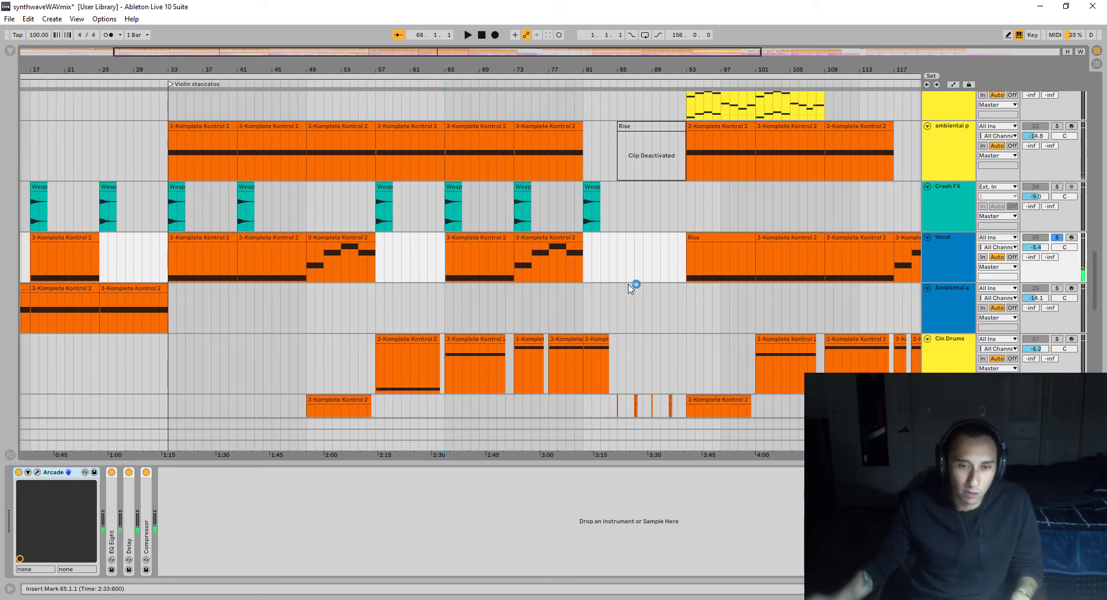
scroll(631, 288, down, 1)
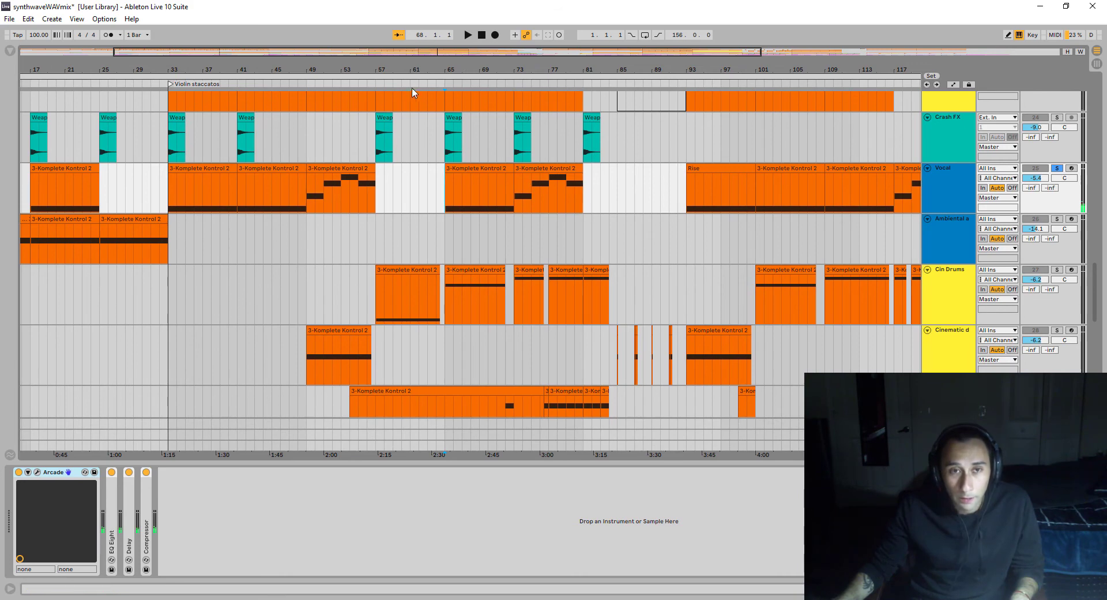
ctrl+scroll(413, 93, down, 5)
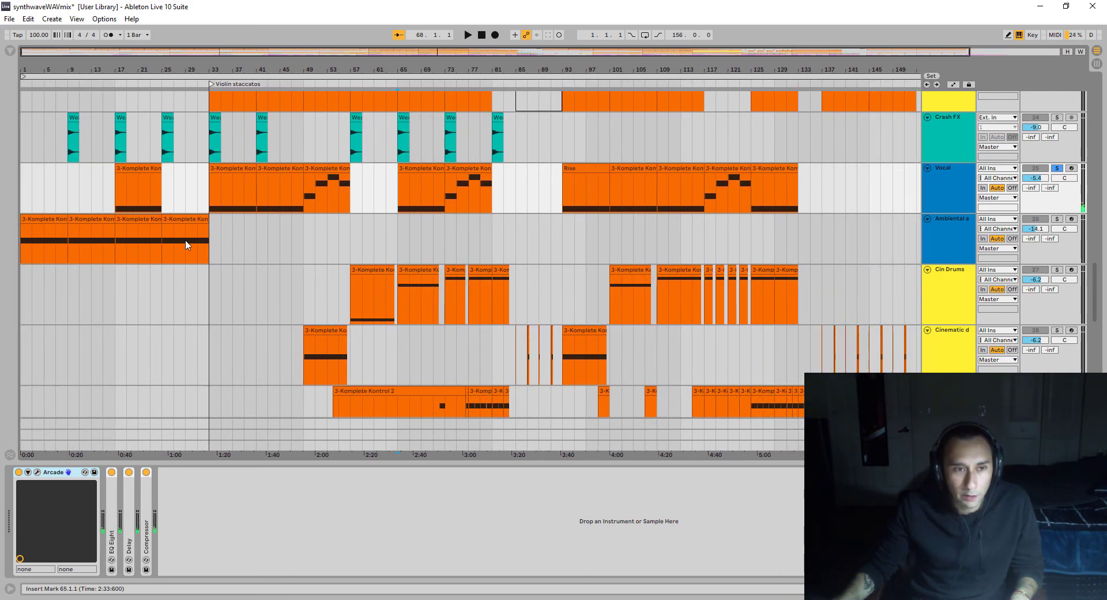
click(176, 249)
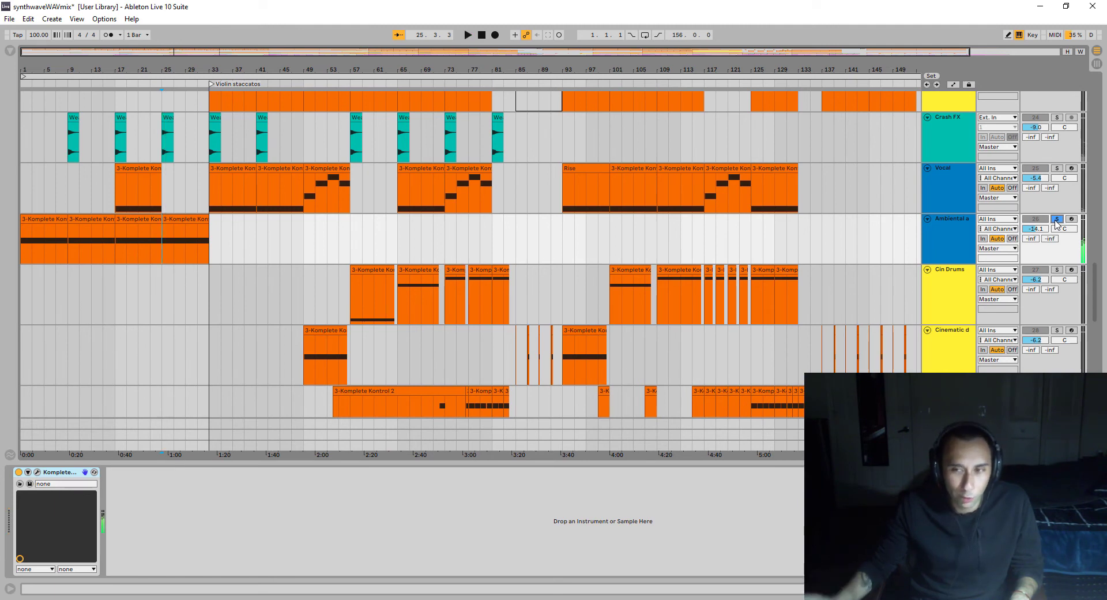
Step: Solo the Cin Drums track in place of Ambiental a and play its clip from bar 65
scroll(404, 249, down, 2)
click(403, 256)
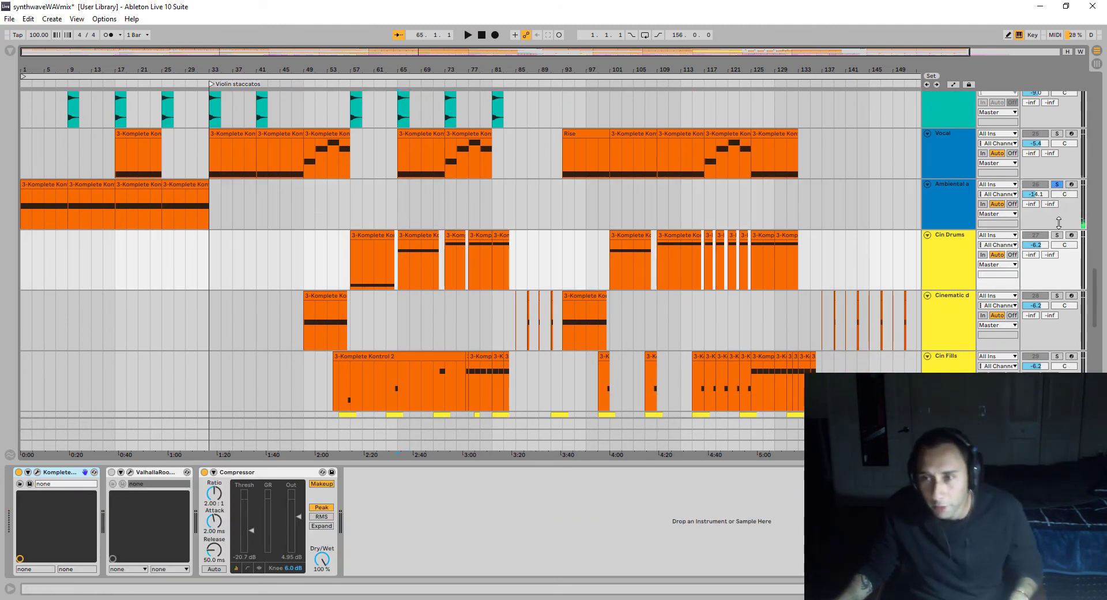
key(space)
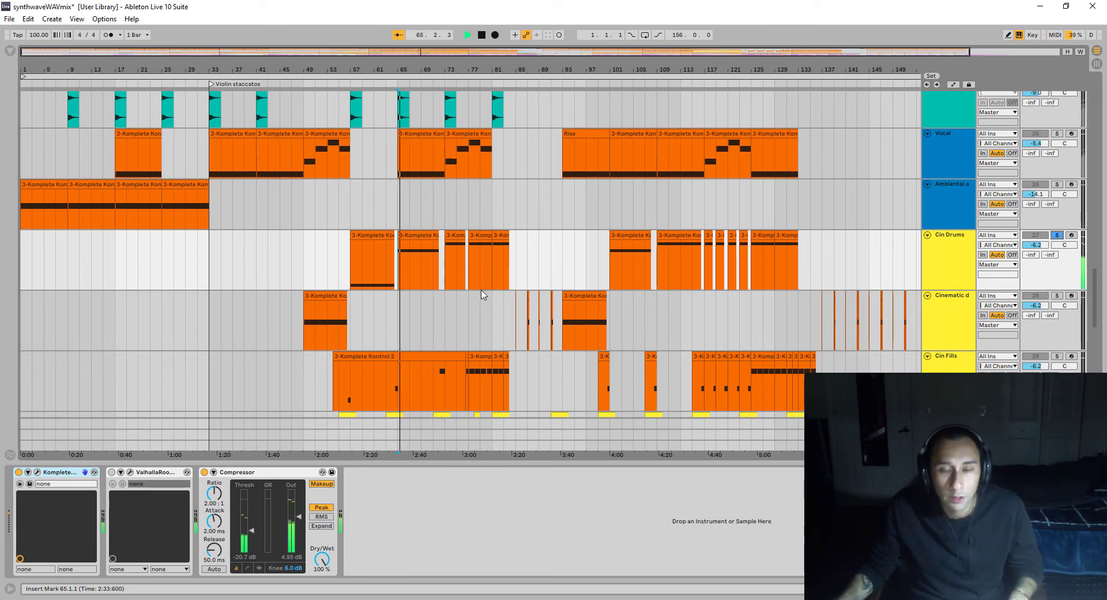
Step: Stop playback, view the Cin Drums track's Komplete Kontrol instrument, and close the plug-in window
click(954, 269)
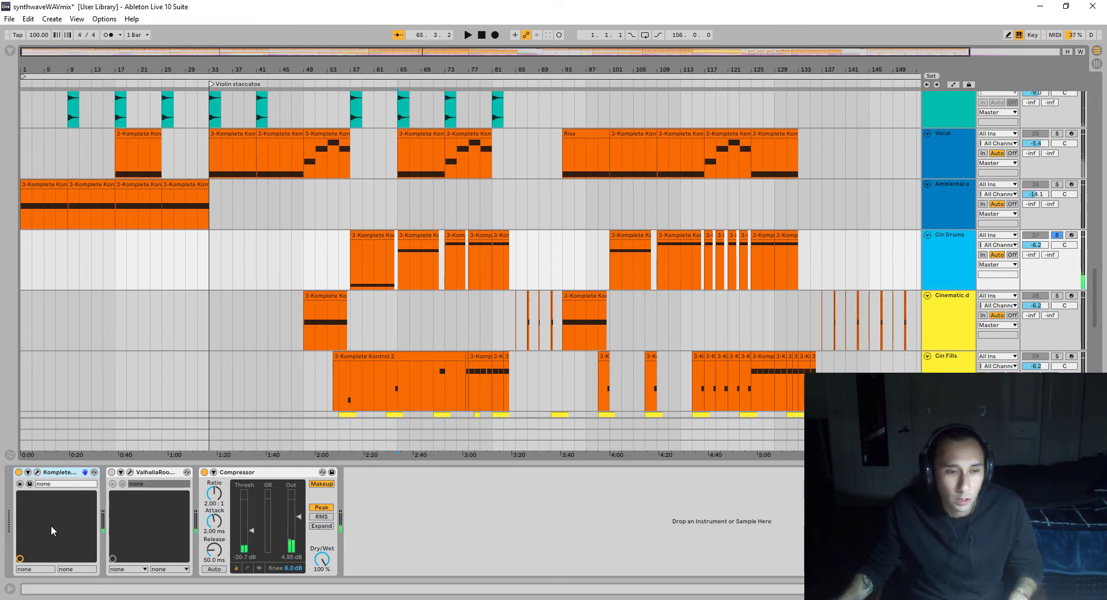
click(37, 472)
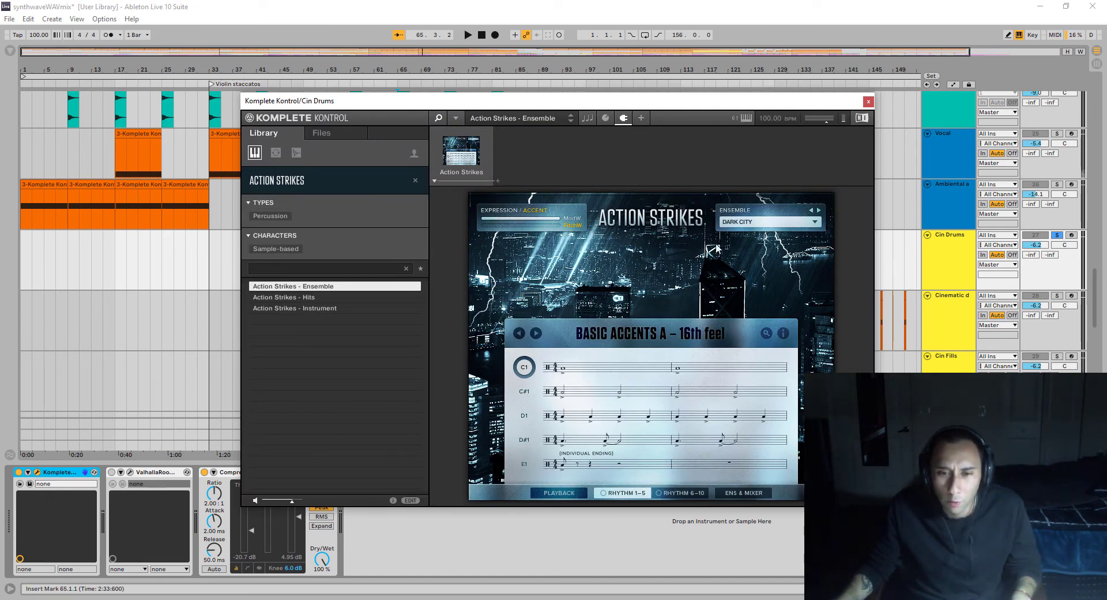
click(868, 102)
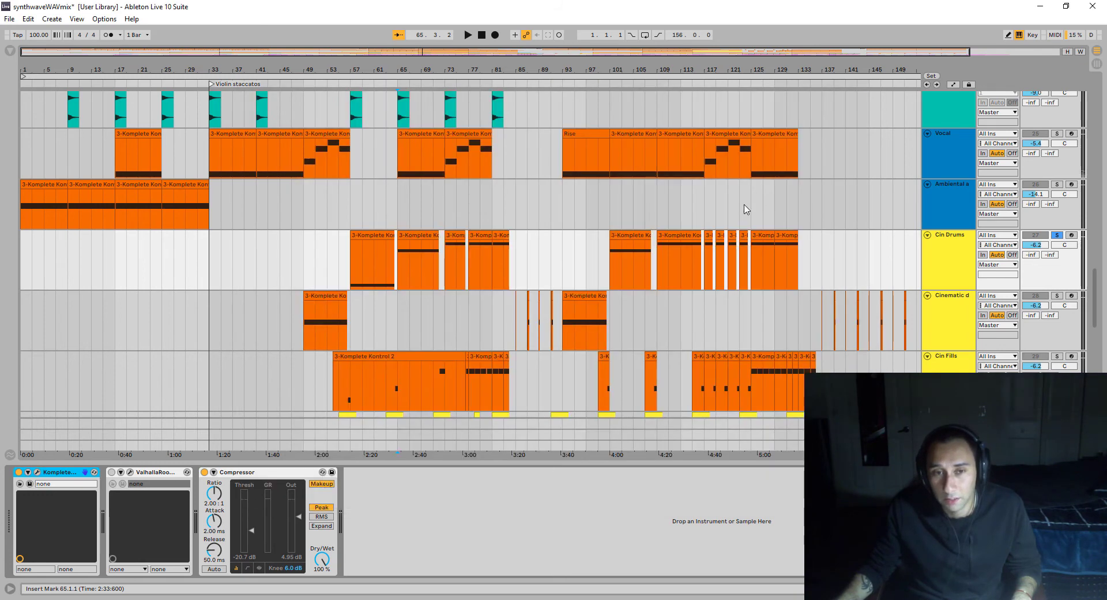
Step: Play the soloed Cin Drums track from its first clip at bar 57 and stop playback
drag(352, 265, 362, 265)
key(space)
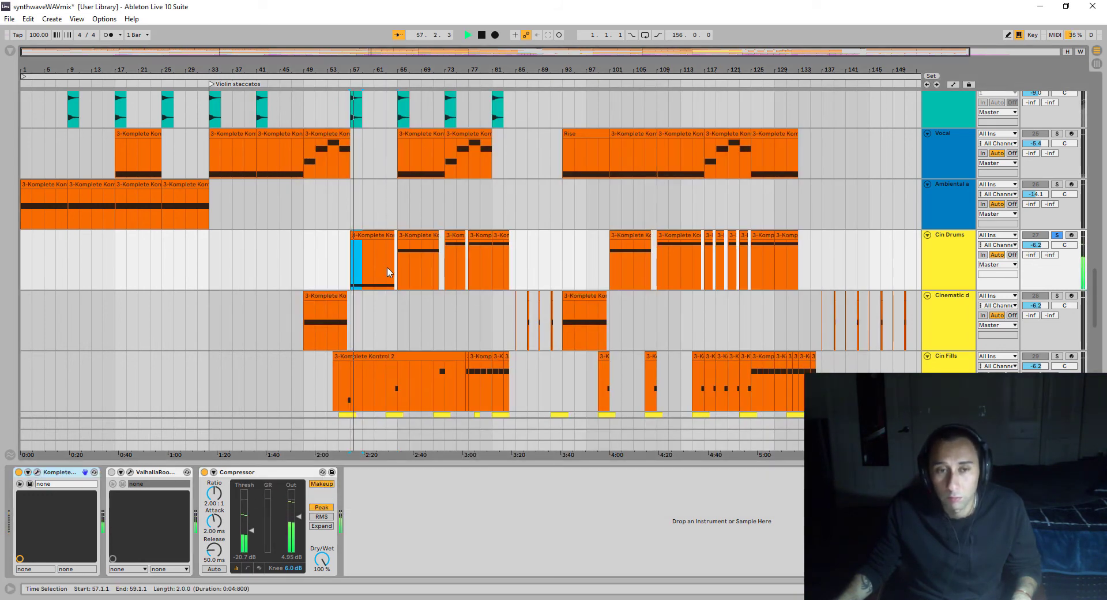
drag(418, 70, 394, 328)
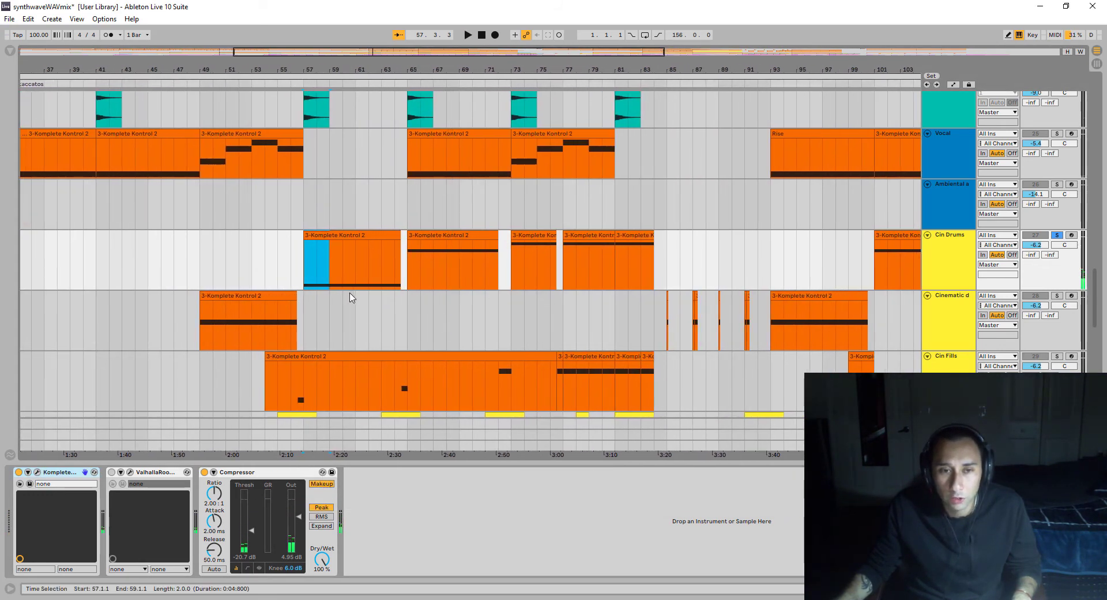
key(space)
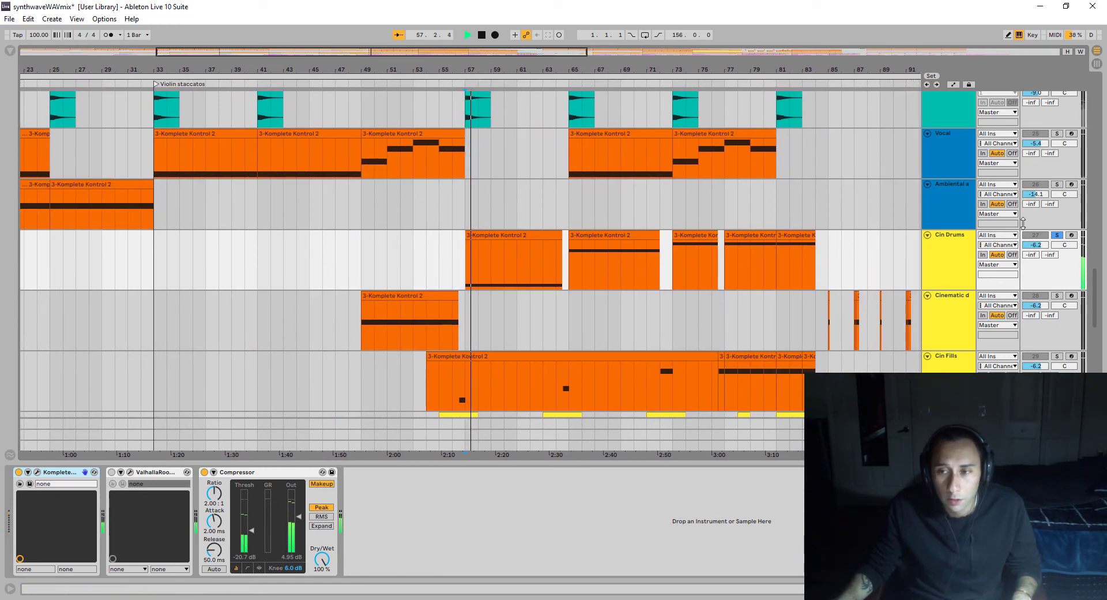
key(space)
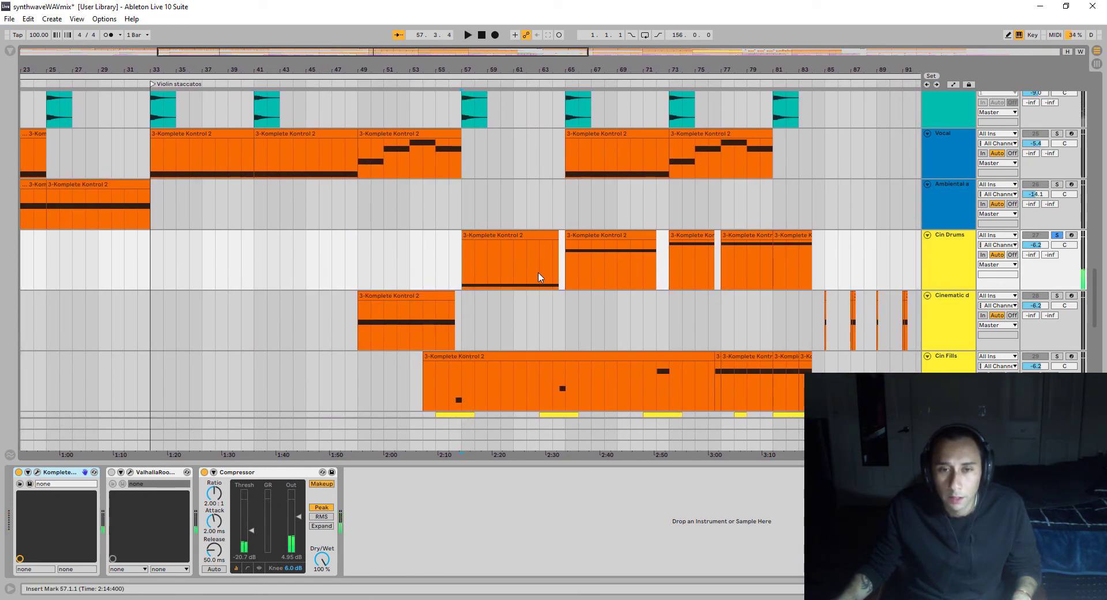
Step: Solo Cin Fills and Cinematic d alongside Cin Drums and play from the Cinematic d clip at bar 49
click(552, 395)
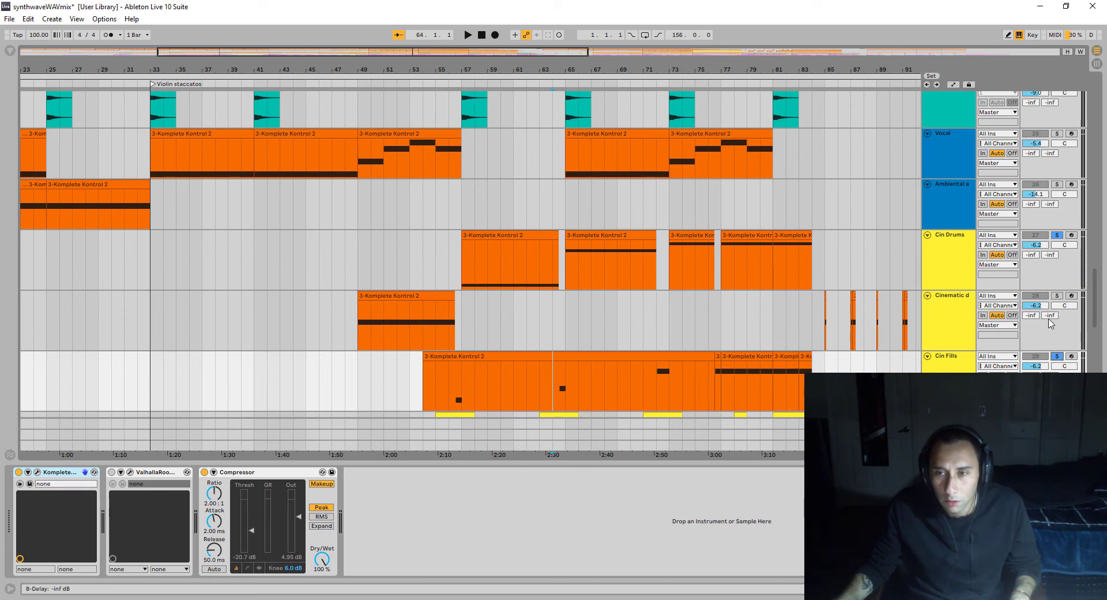
click(372, 333)
key(space)
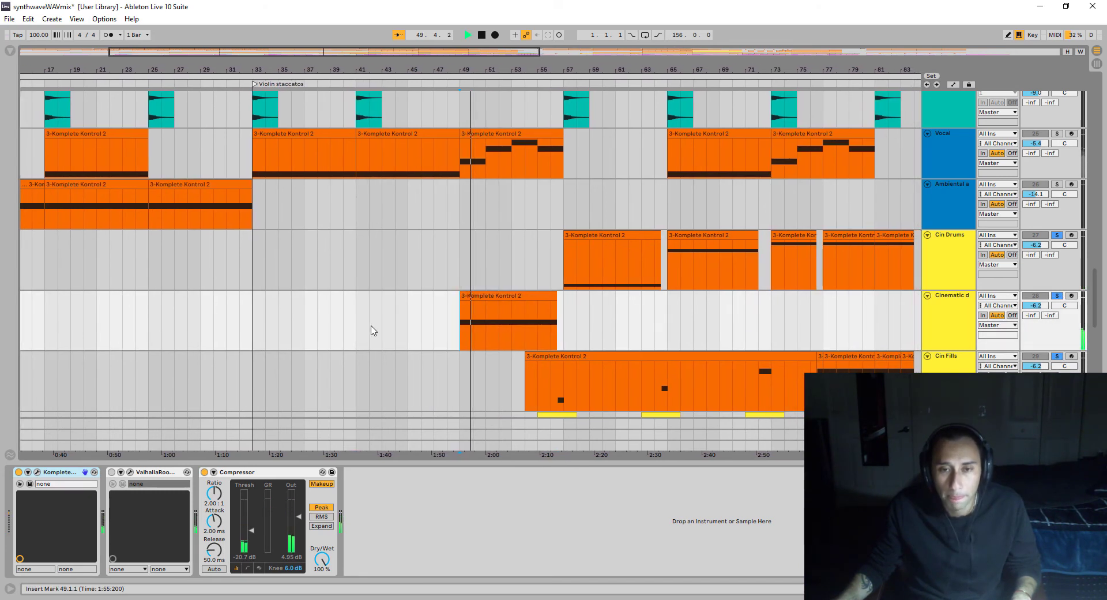
Step: Play the three soloed drum tracks from bar 56 in the Cin Fills clip and stop playback
click(549, 390)
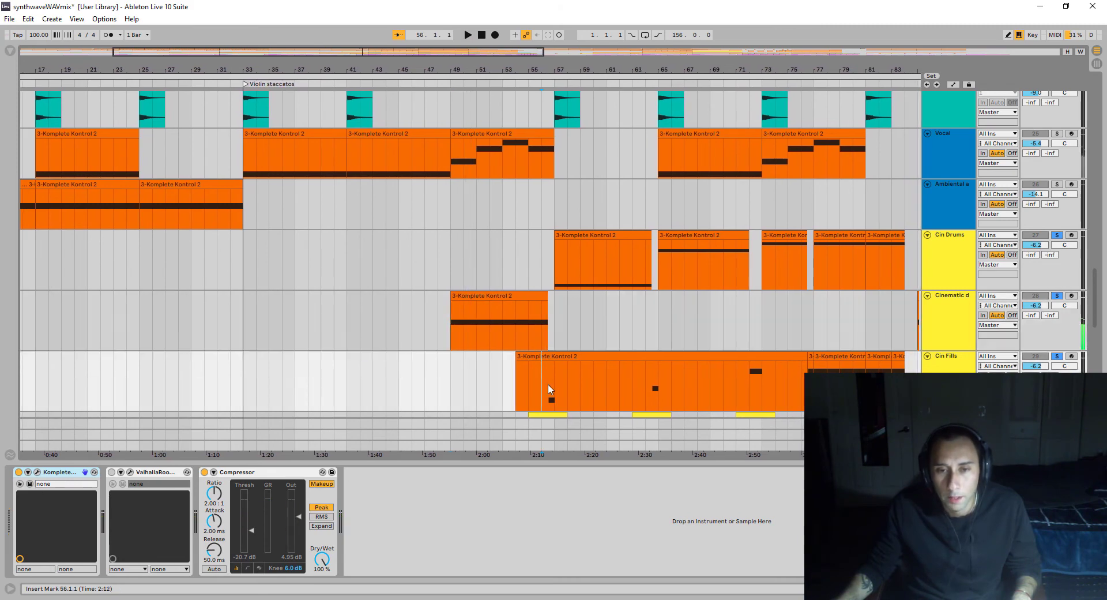
key(space)
key(plus)
key(plus)
key(space)
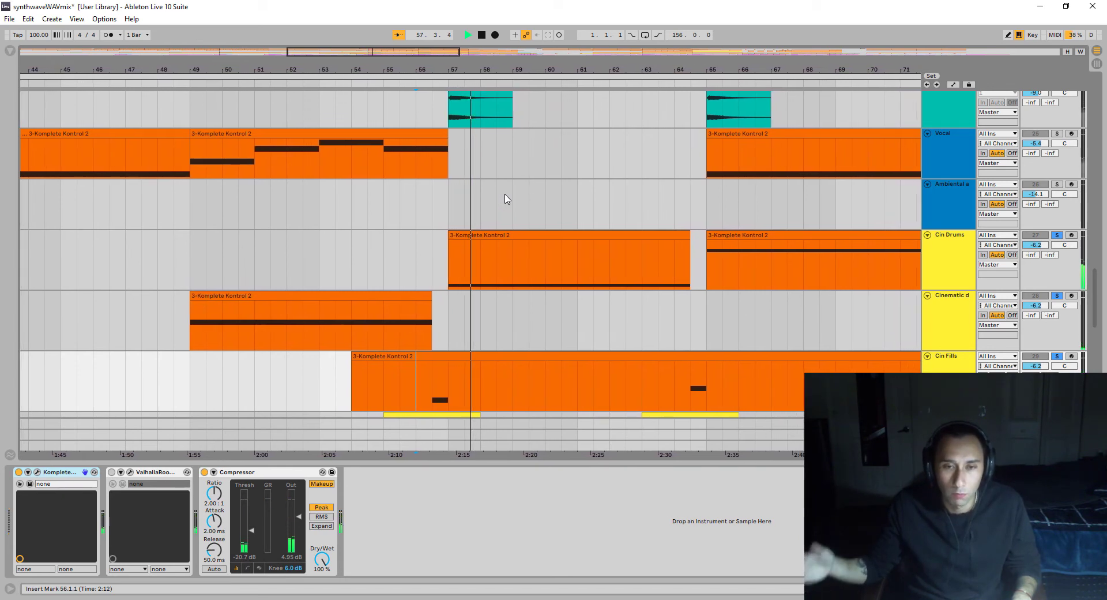
key(space)
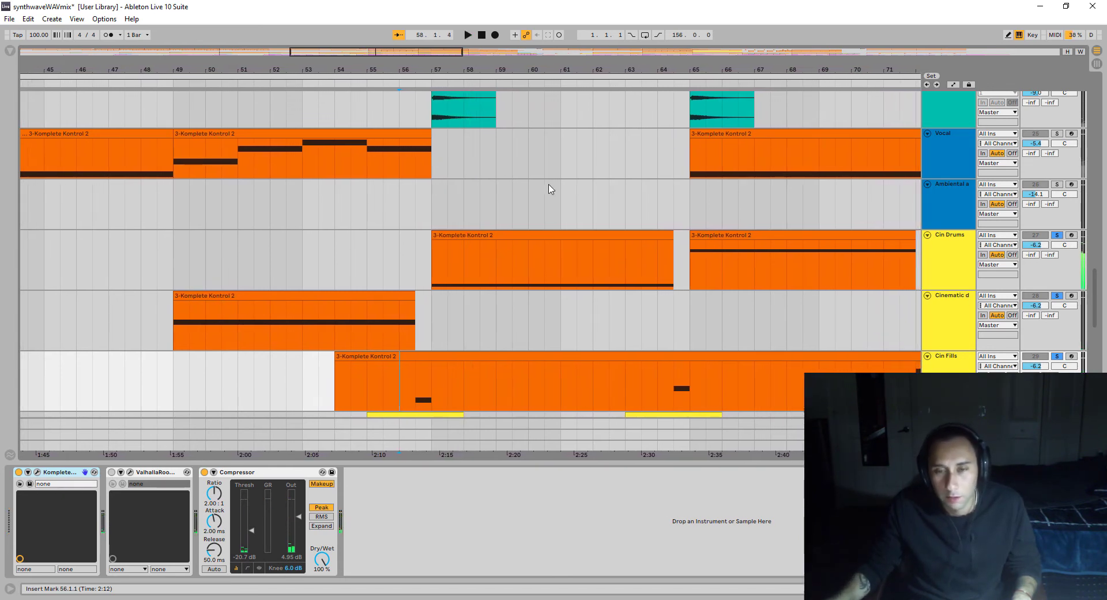
Step: Listen to the Cin Fills note before bar 65 together with the other soloed drums, starting at bar 64.3
click(674, 384)
key(space)
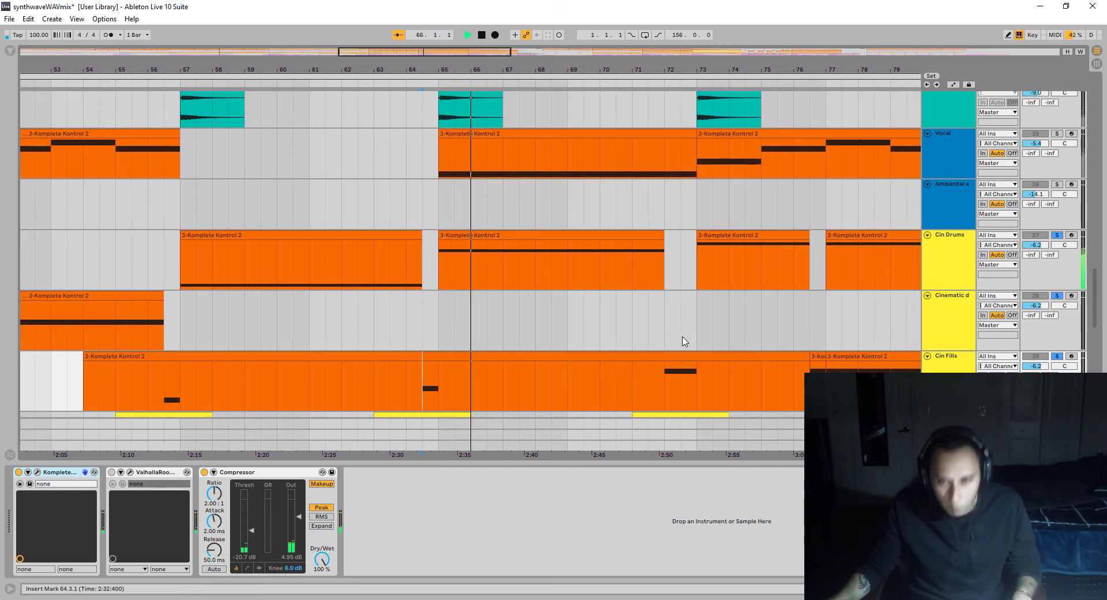
key(space)
Step: Play the soloed cinematic drums and fills from bar 76 and stop playback
key(minus)
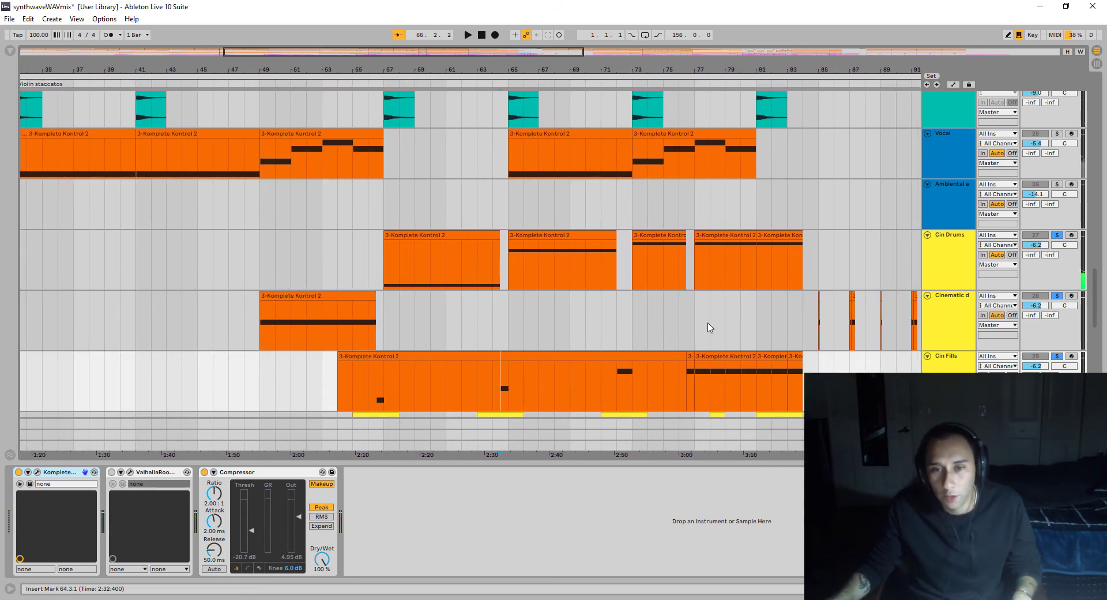
click(696, 340)
key(space)
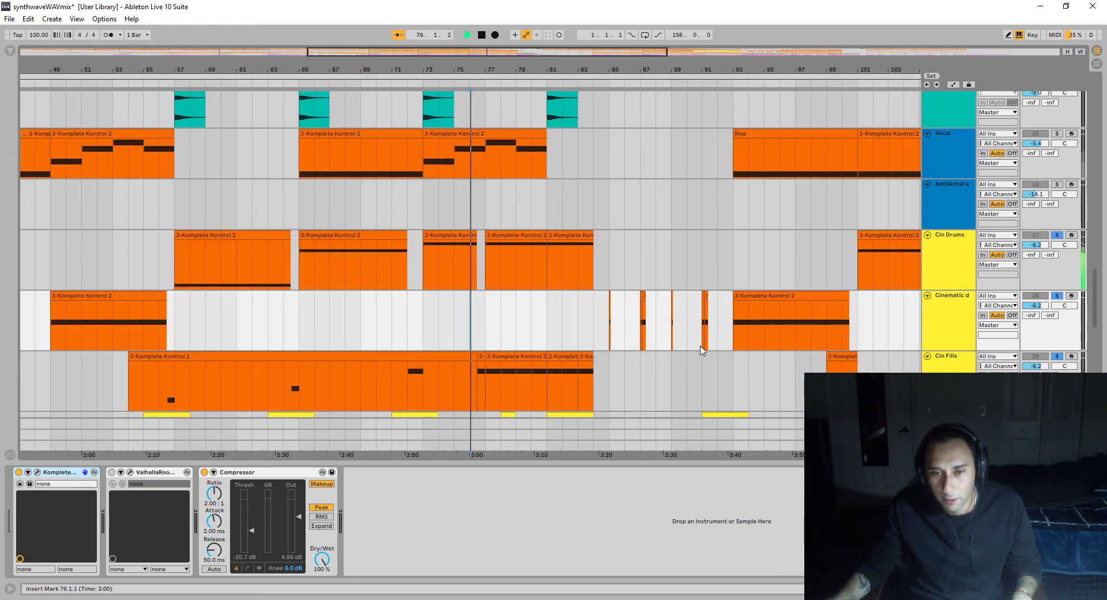
key(space)
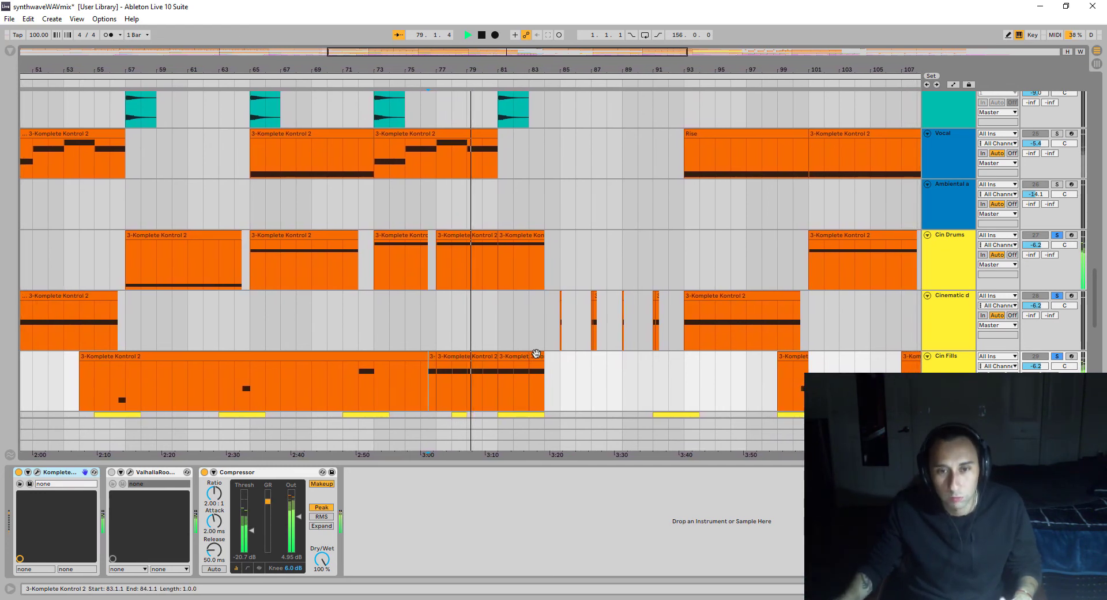
key(space)
Step: Inspect the KSHMR audio tracks below Perc FX and place the insert marker at bar 73 on 34 KSHMR
scroll(537, 326, down, 2)
scroll(465, 301, down, 9)
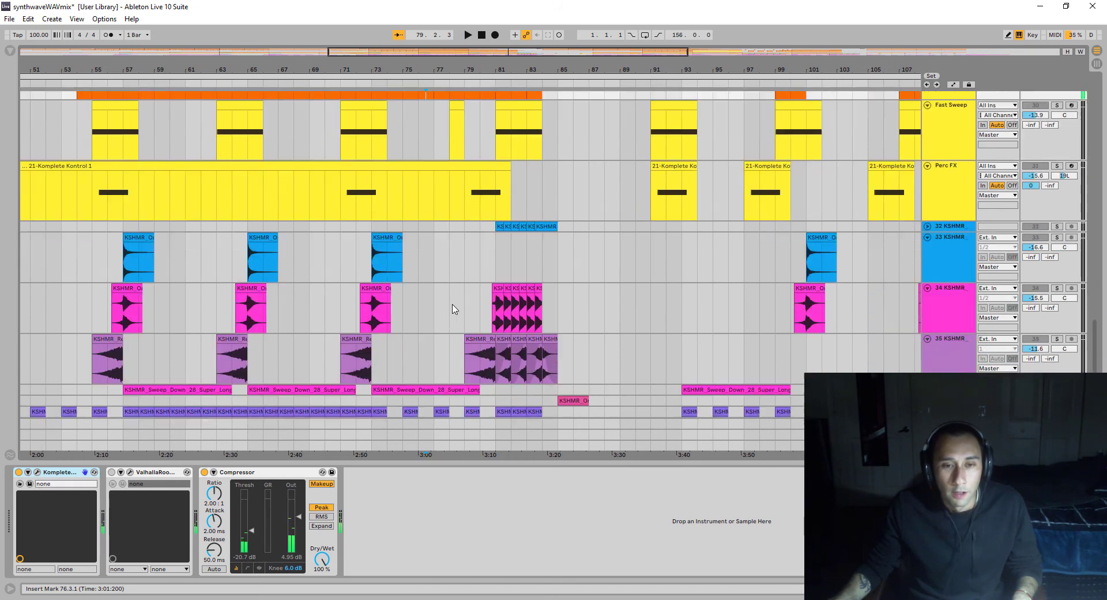
click(372, 252)
scroll(436, 273, down, 1)
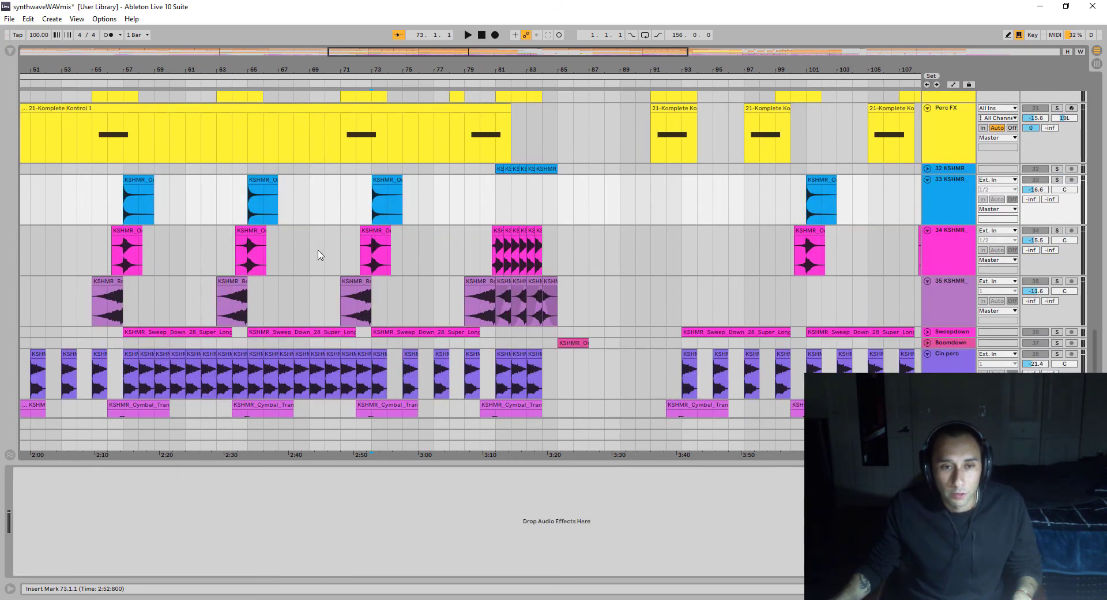
click(369, 268)
scroll(379, 252, down, 2)
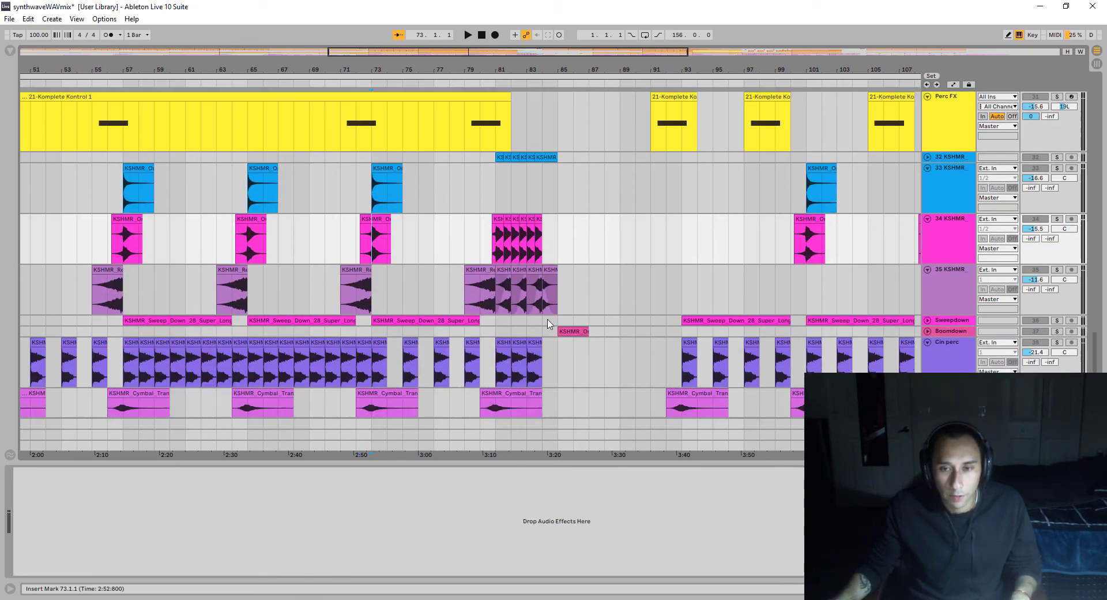
scroll(380, 252, up, 3)
scroll(380, 252, left, 3)
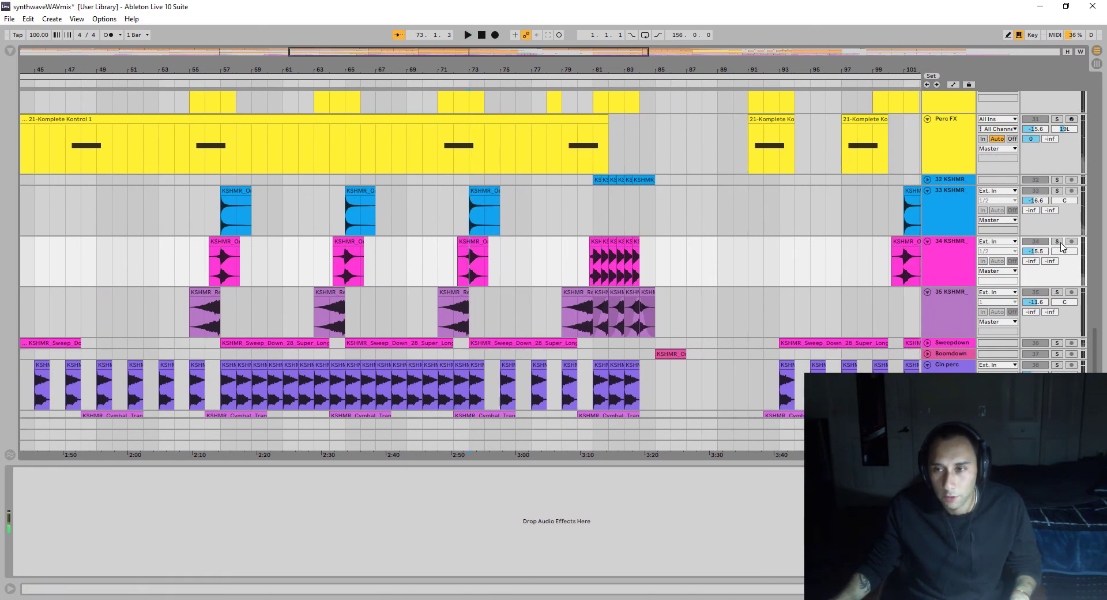
Step: Solo the 33 and 34 KSHMR tracks together with Fast Sweep and Perc FX and play from bar 73
click(1058, 191)
scroll(1056, 192, up, 2)
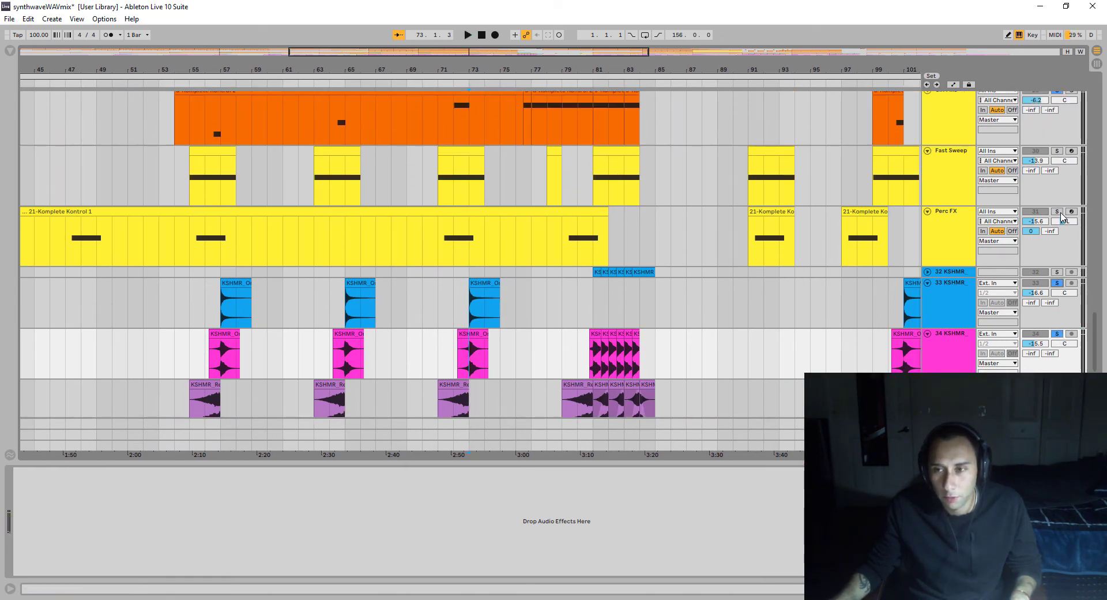
key(space)
scroll(740, 252, down, 3)
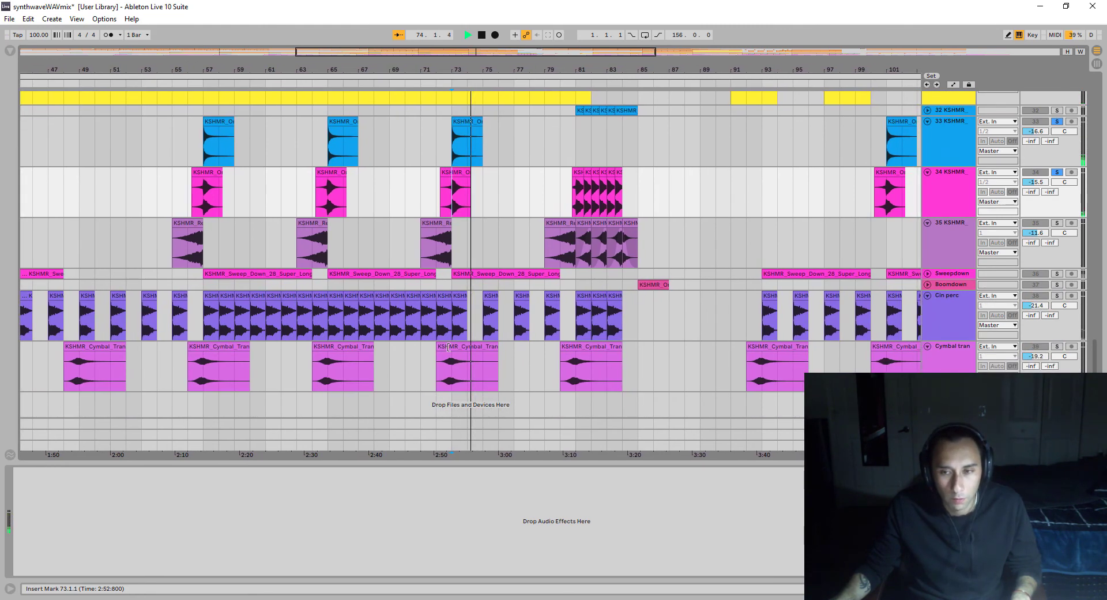
key(space)
Step: Add the Cymbal tran track to the solo, play from the start of its clip at bar 72, and stop playback
click(440, 372)
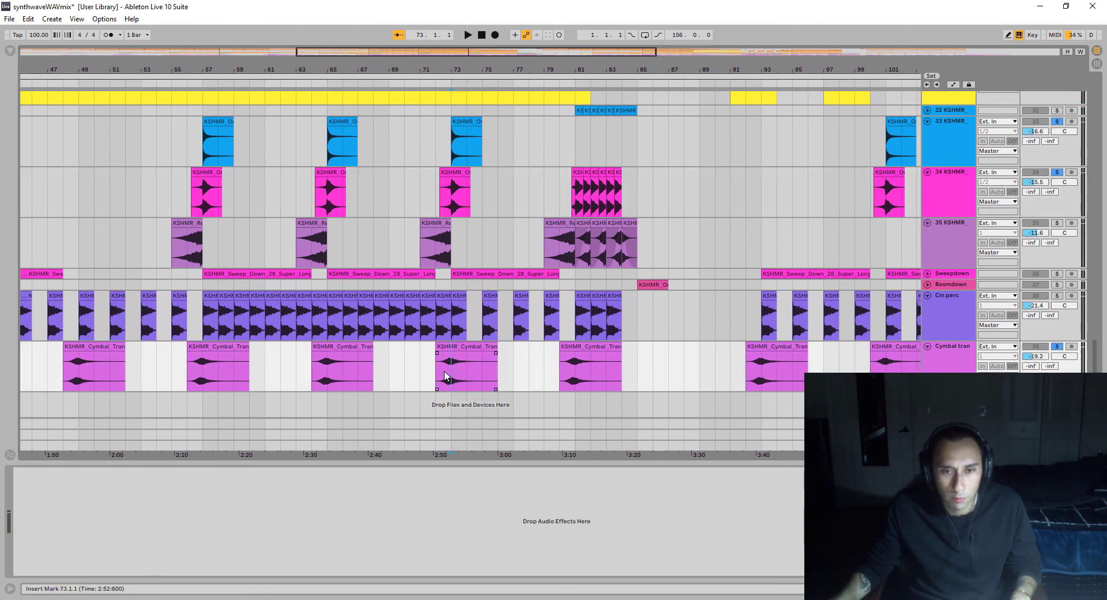
key(space)
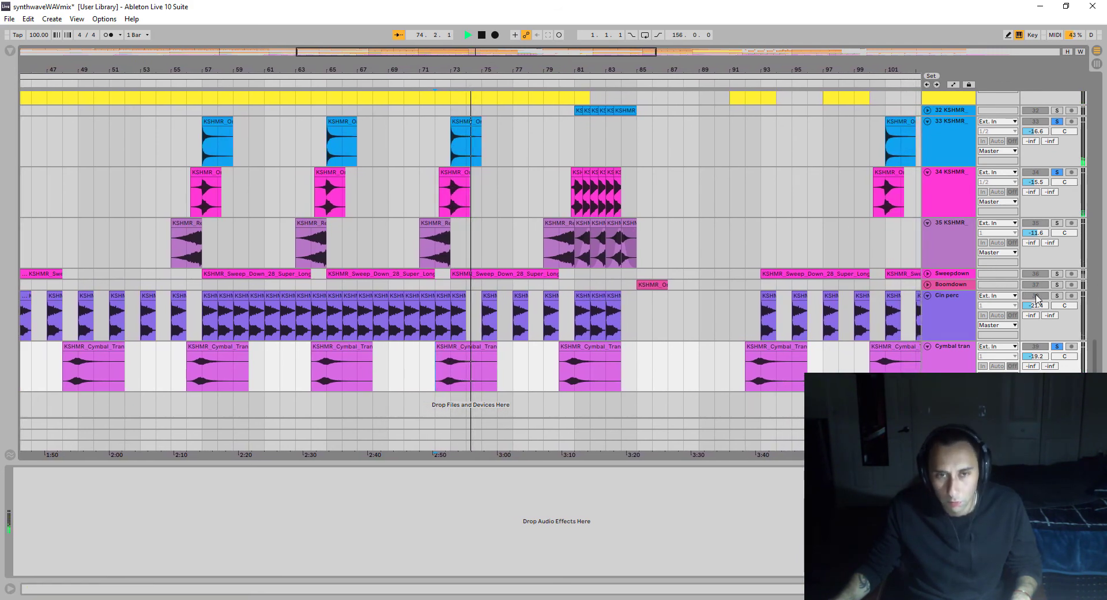
key(space)
Step: Solo Cin perc in place of the other effects tracks and play it from bar 73
scroll(440, 150, up, 1)
scroll(440, 150, up, 8)
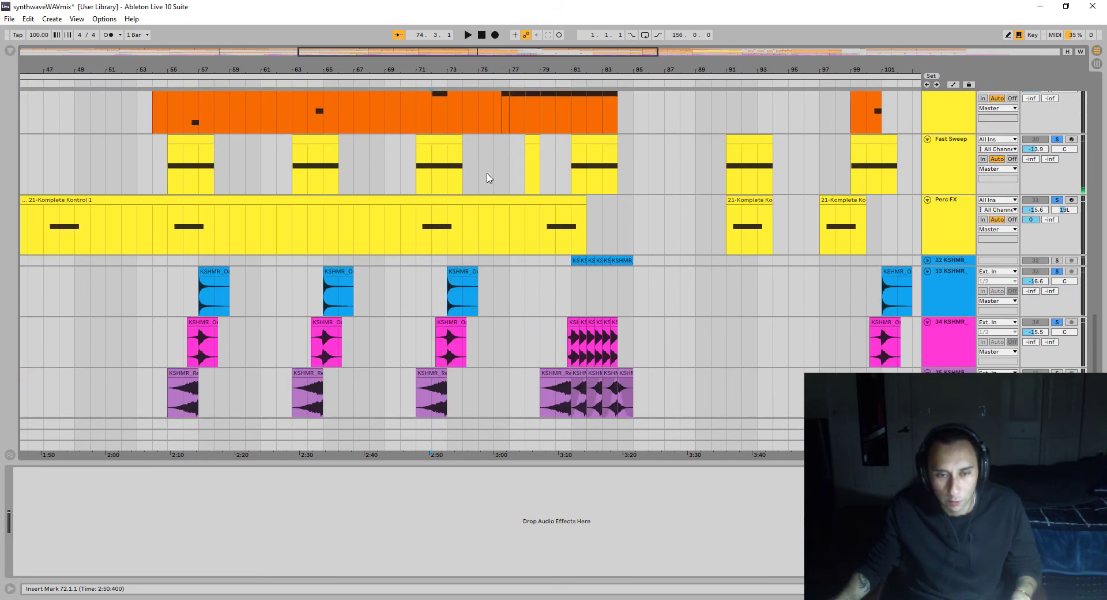
scroll(487, 178, down, 9)
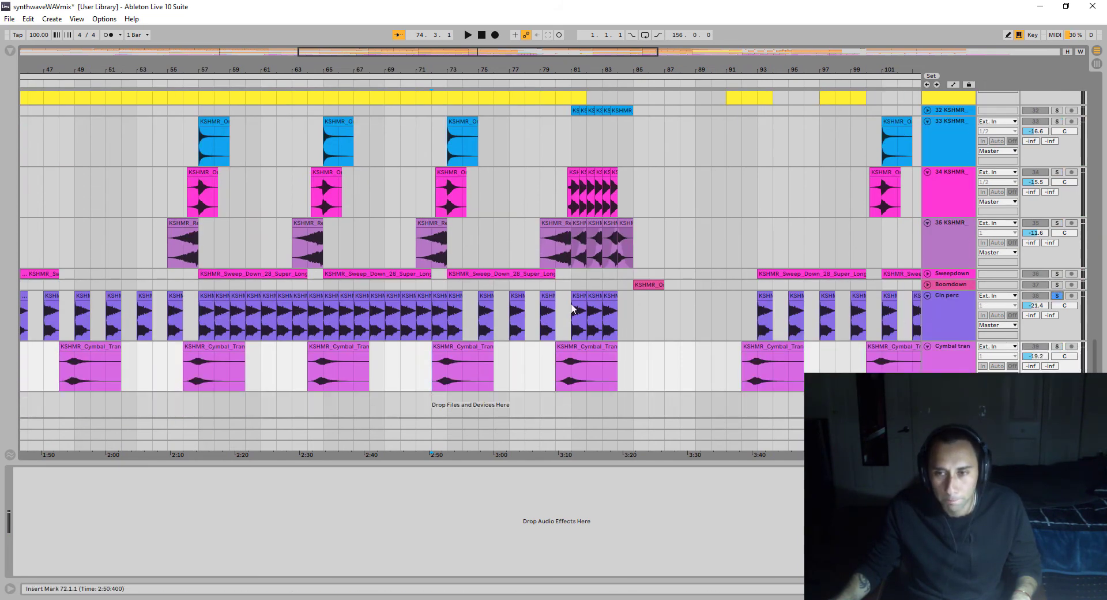
click(443, 321)
scroll(448, 317, left, 1)
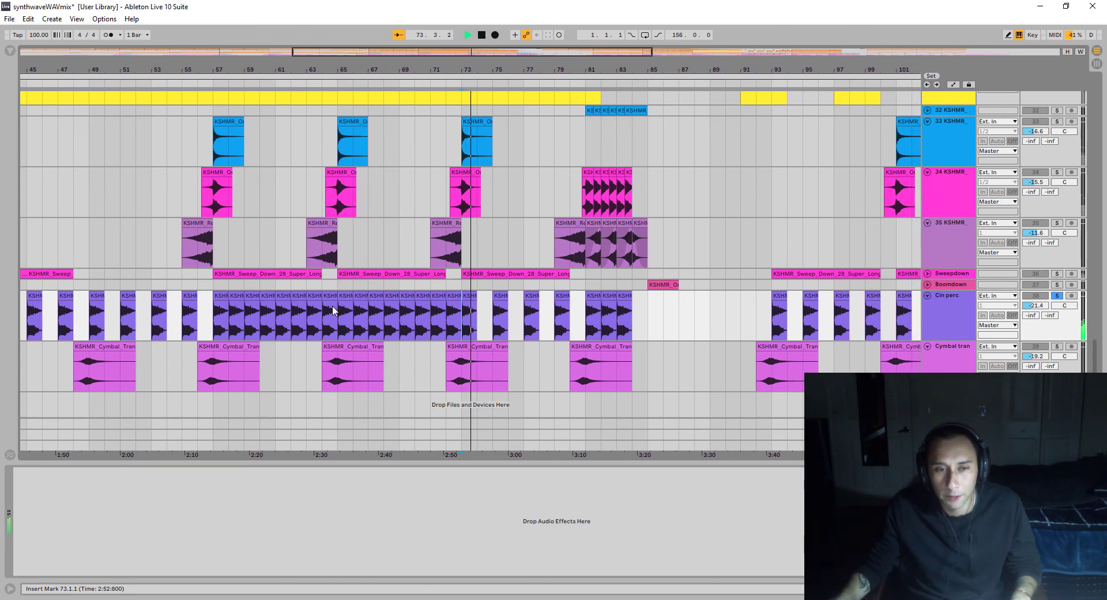
scroll(229, 339, right, 1)
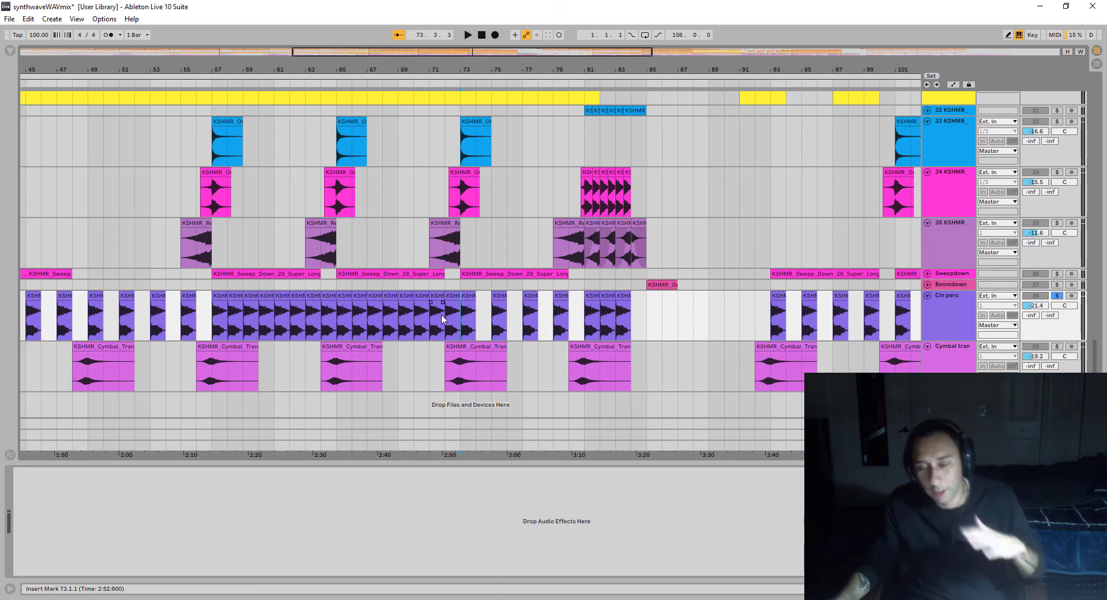
Step: Play the soloed Cin perc track from bar 57 and stop playback
scroll(220, 327, left, 8)
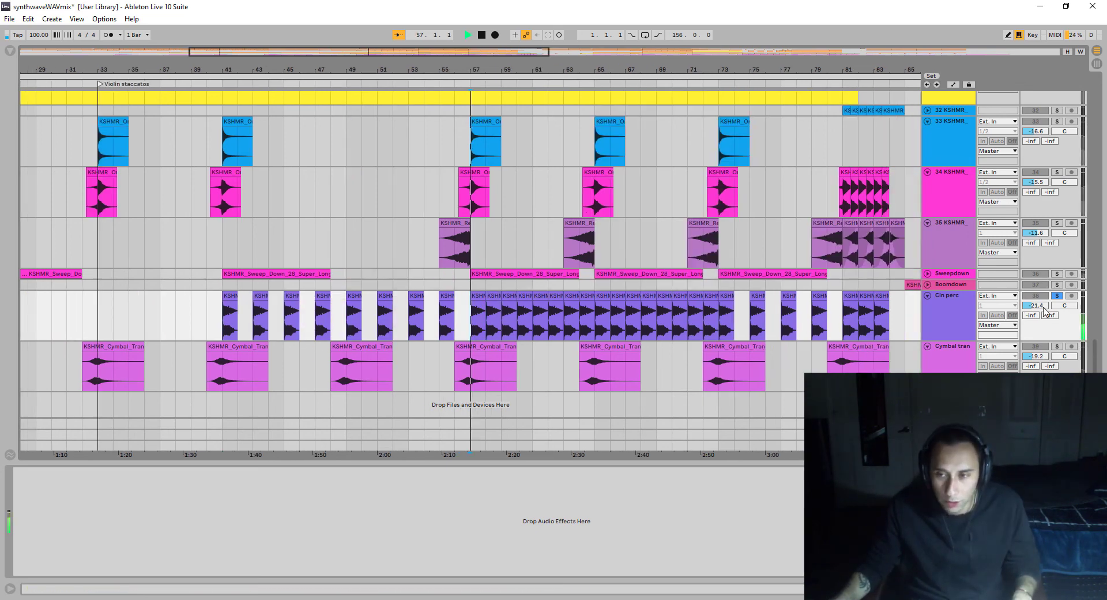
key(space)
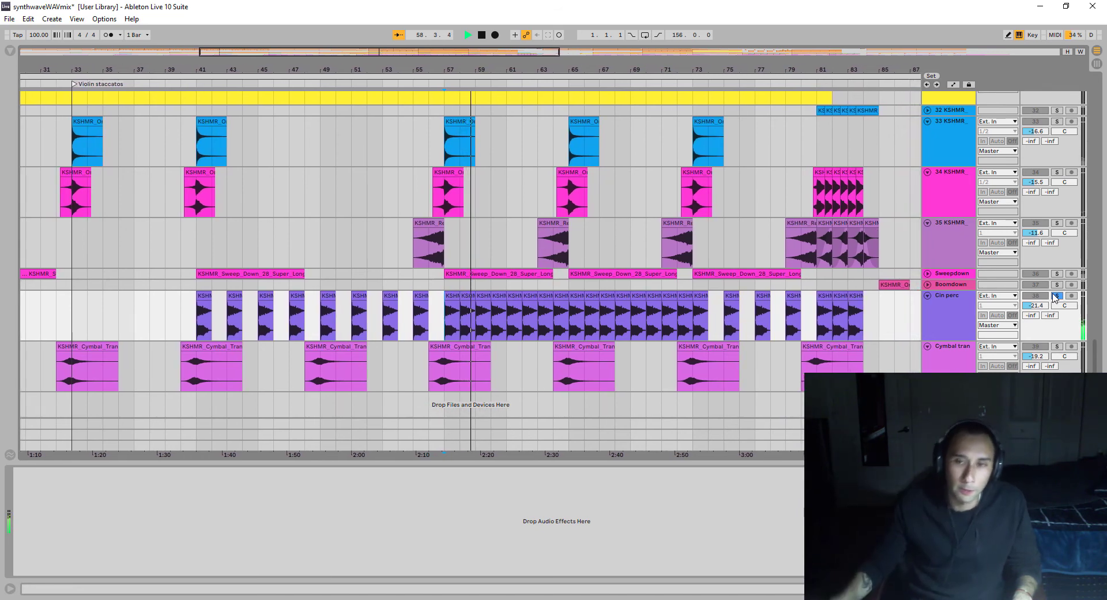
scroll(692, 272, up, 5)
scroll(740, 266, up, 10)
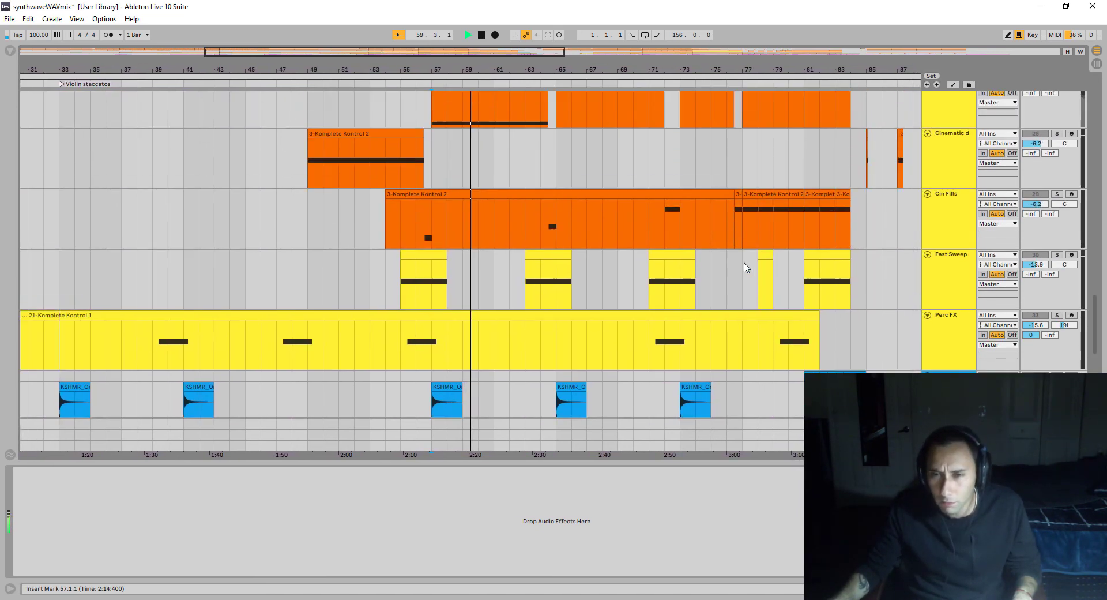
scroll(960, 311, up, 2)
key(space)
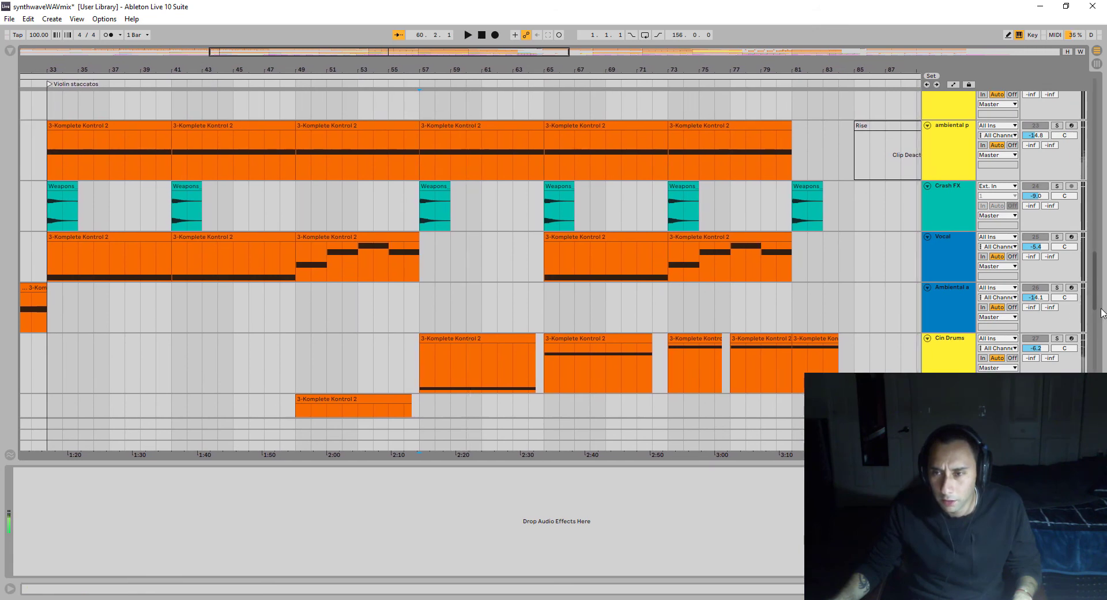
Step: Expand the Sweepdown track, solo it in place of Cin perc, and play its clip from bar 65
drag(1098, 306, 1090, 121)
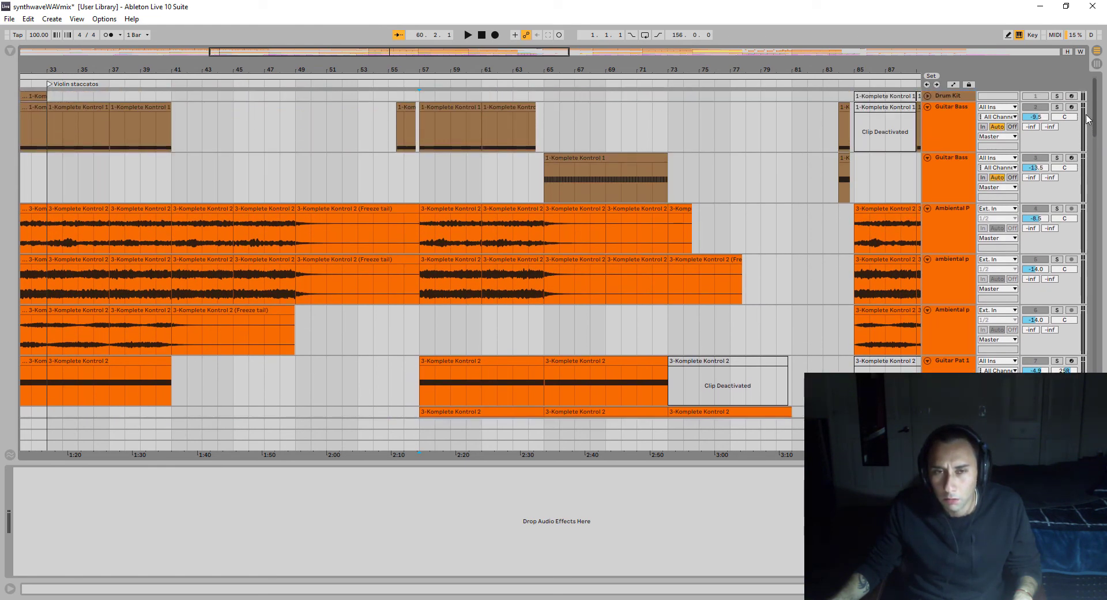
drag(1088, 119, 1093, 384)
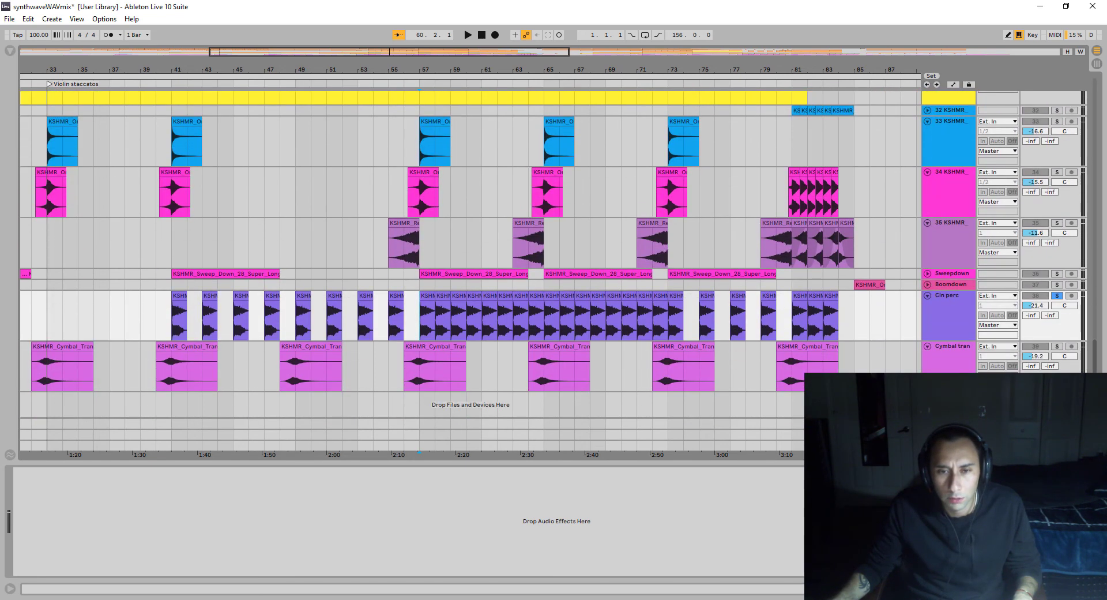
click(928, 274)
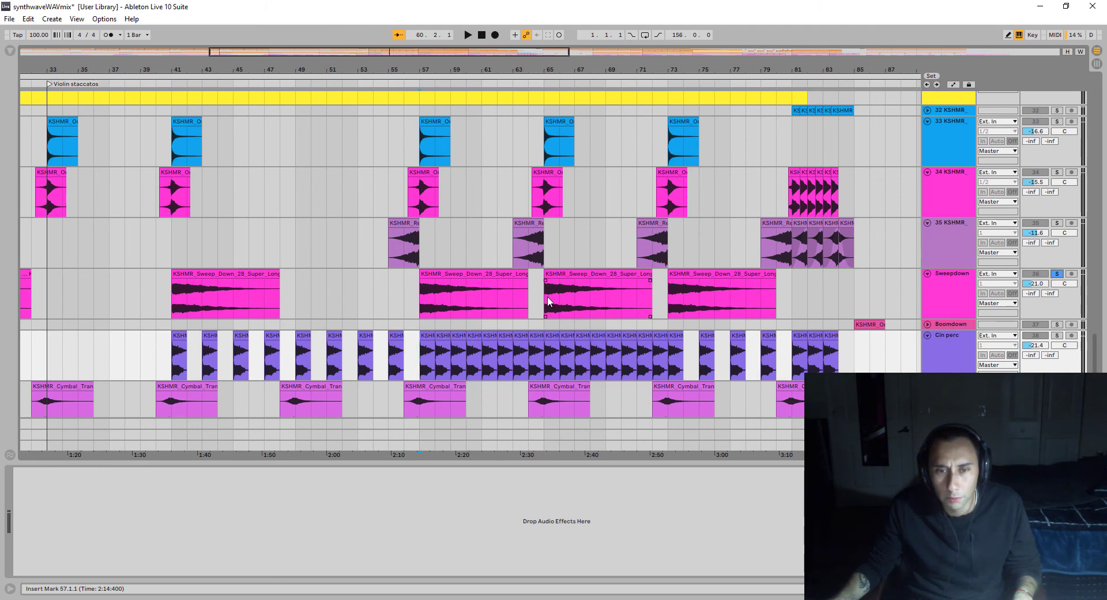
click(548, 300)
scroll(548, 300, right, 3)
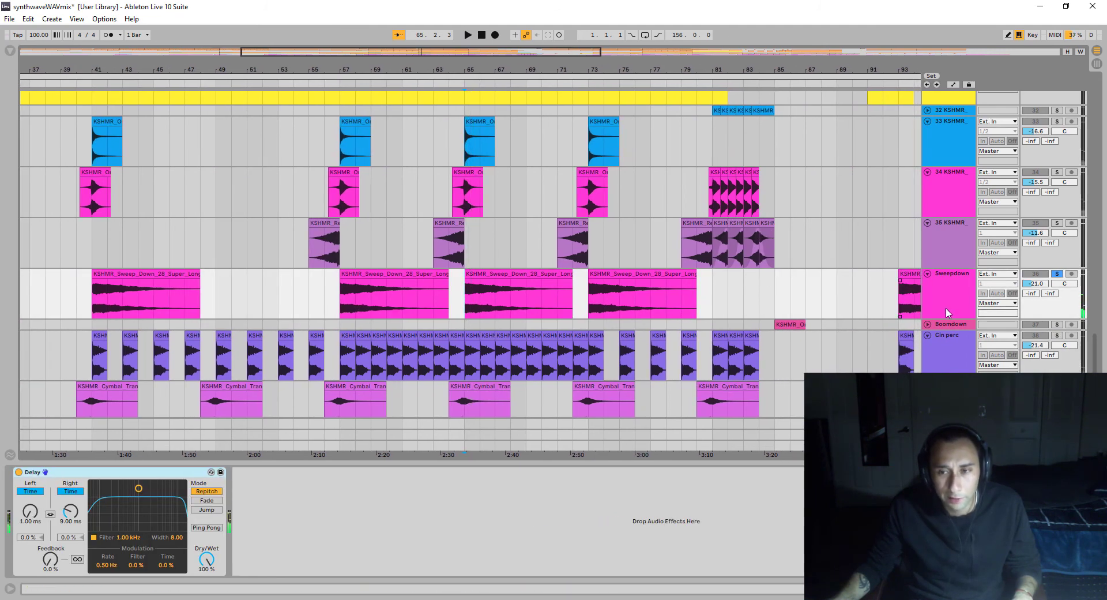
Step: Set the playback start at bar 73 on the Violin 4 track, then solo it in place of Sweepdown and play it briefly
scroll(946, 313, up, 3)
drag(1094, 350, 1053, 73)
scroll(1059, 167, down, 10)
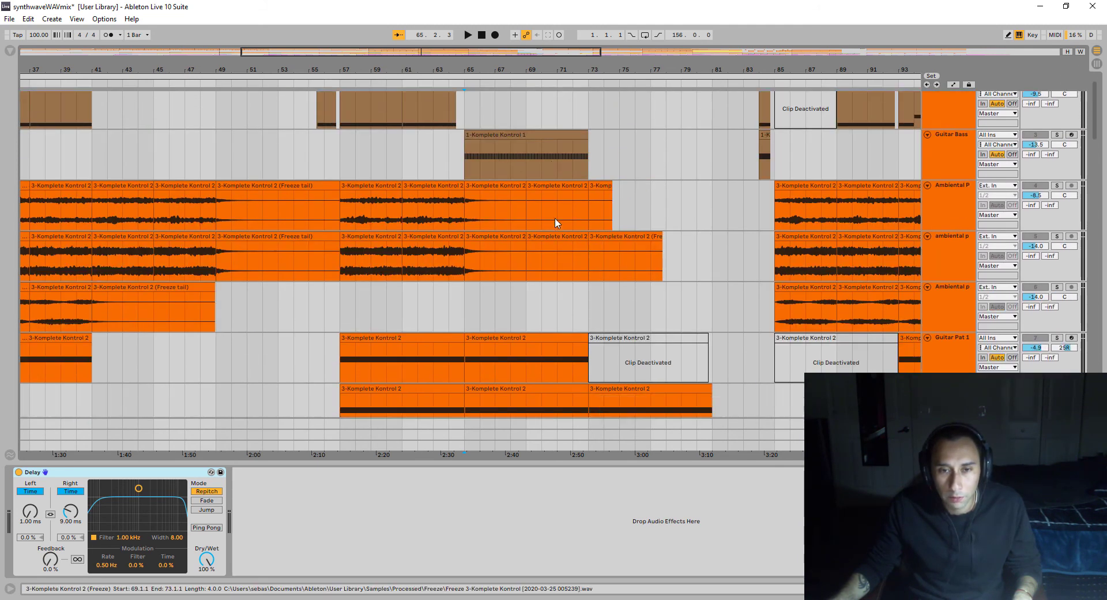
scroll(577, 248, down, 10)
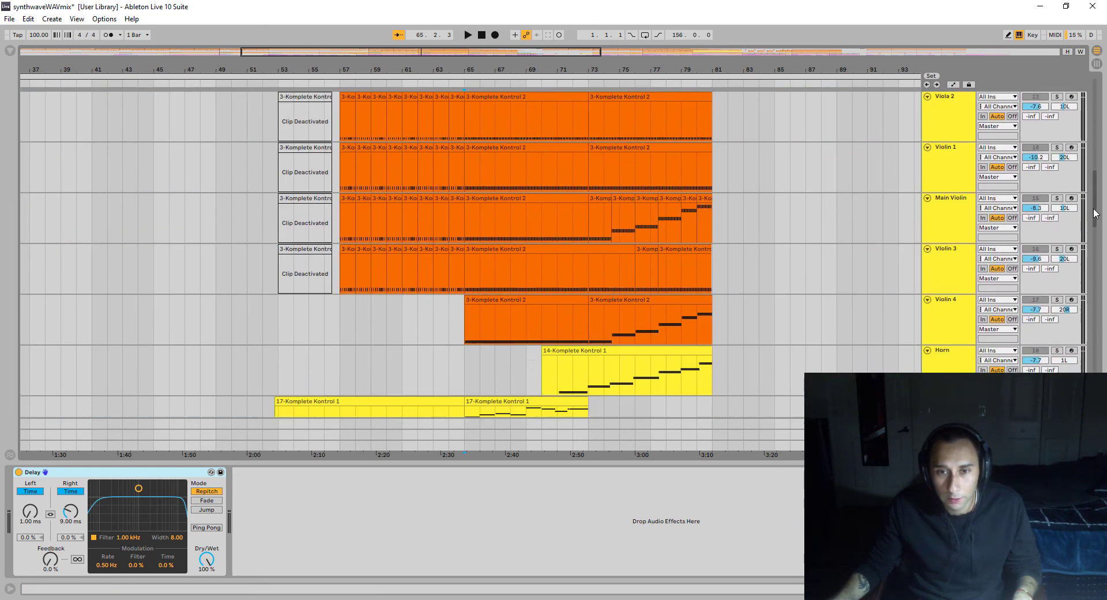
click(590, 242)
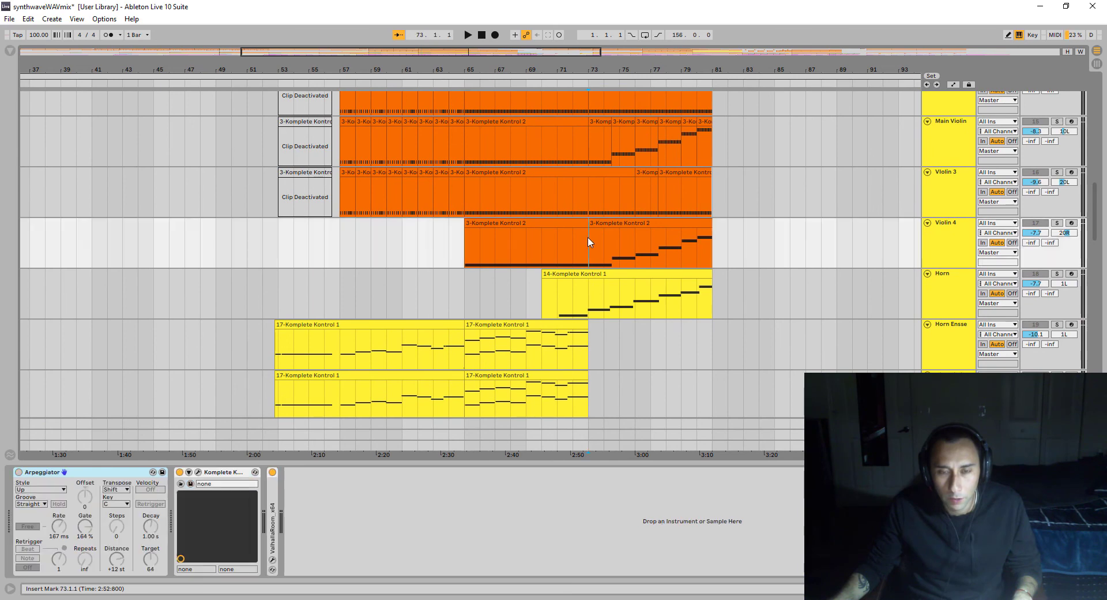
scroll(620, 276, up, 5)
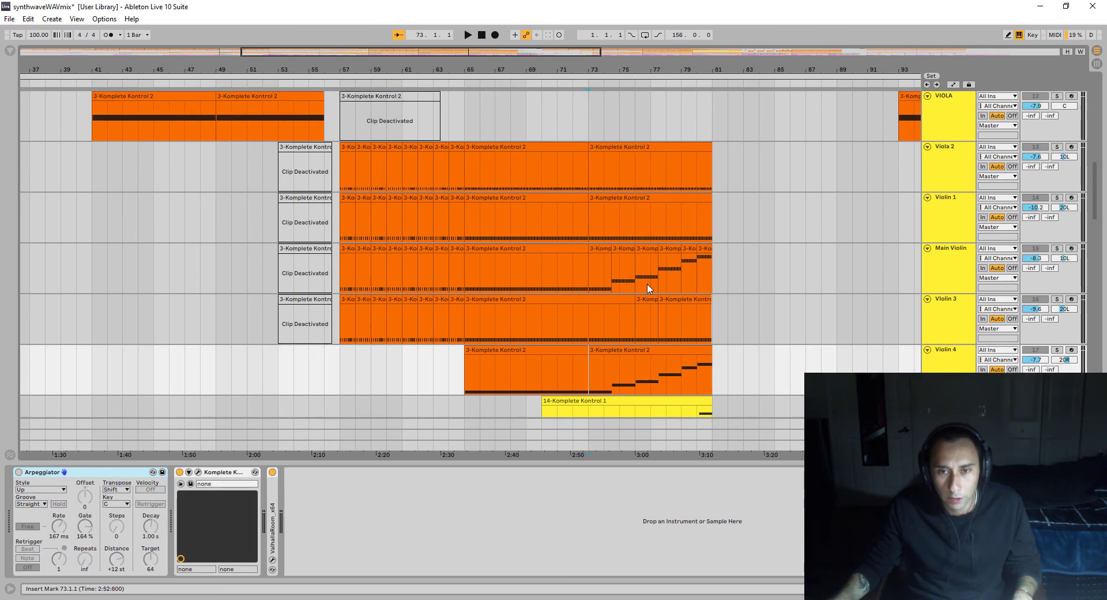
scroll(648, 284, up, 1)
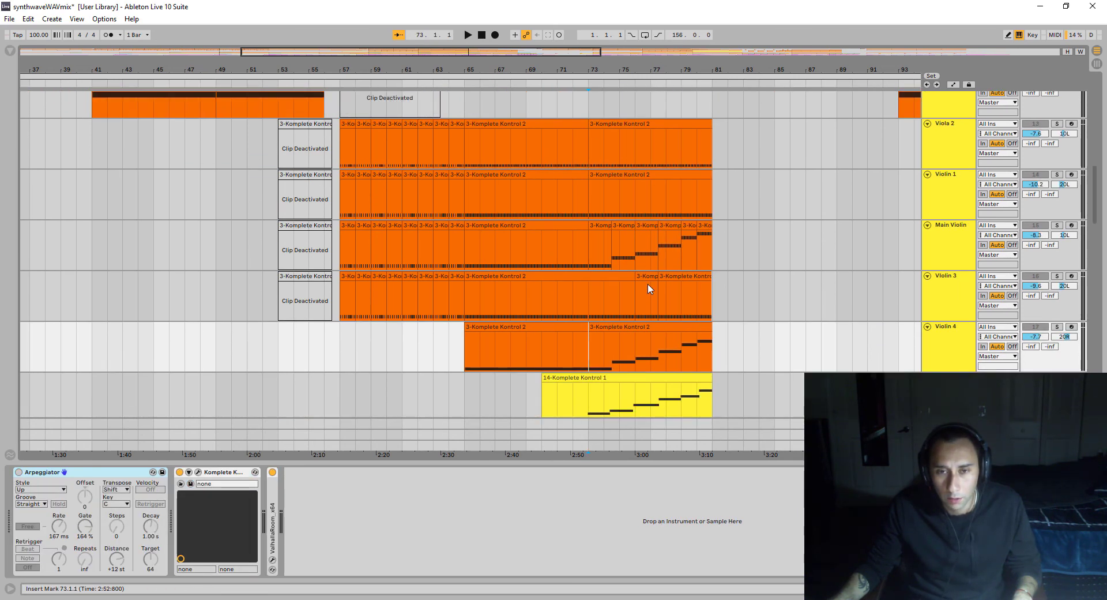
scroll(649, 283, right, 3)
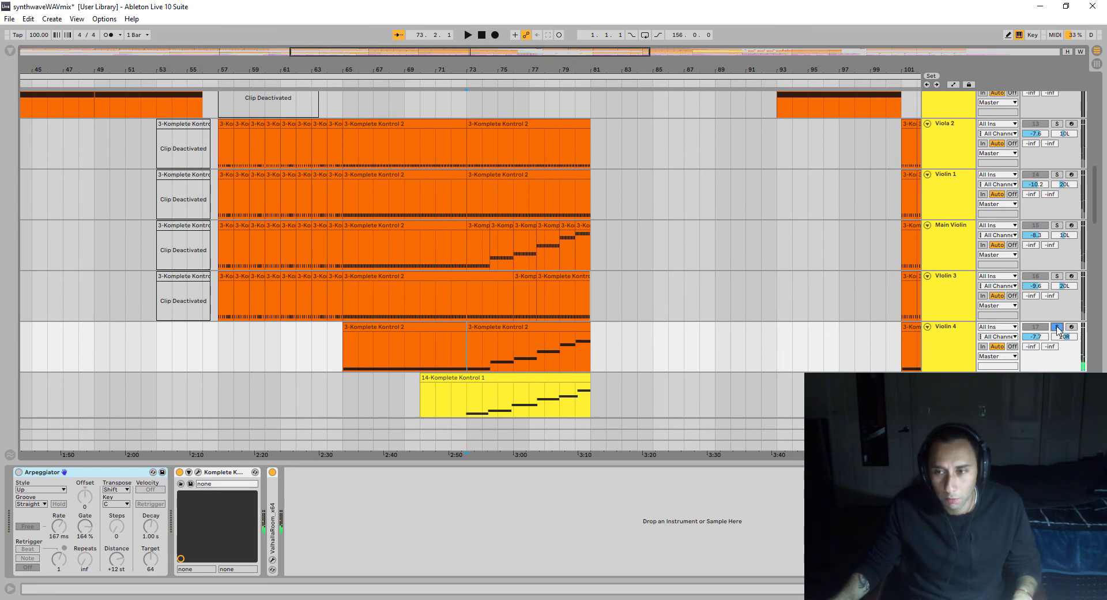
Step: Clear the solo, play the full mix from bar 73, and review the clips down to Cymbal tran and back up to the bass tracks
key(space)
scroll(655, 326, down, 8)
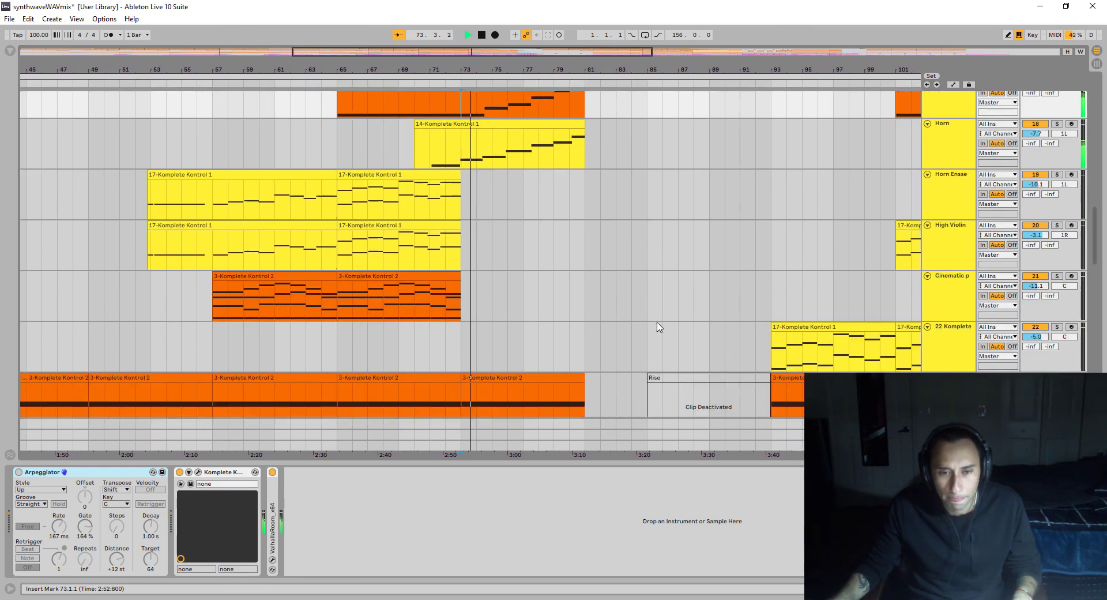
scroll(660, 326, down, 8)
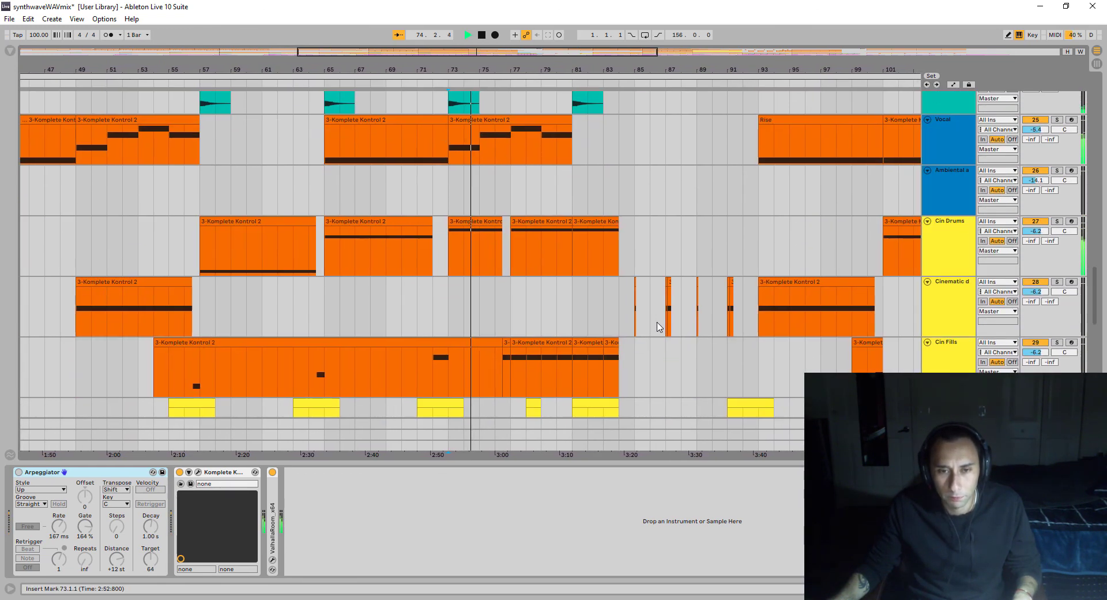
scroll(660, 326, down, 8)
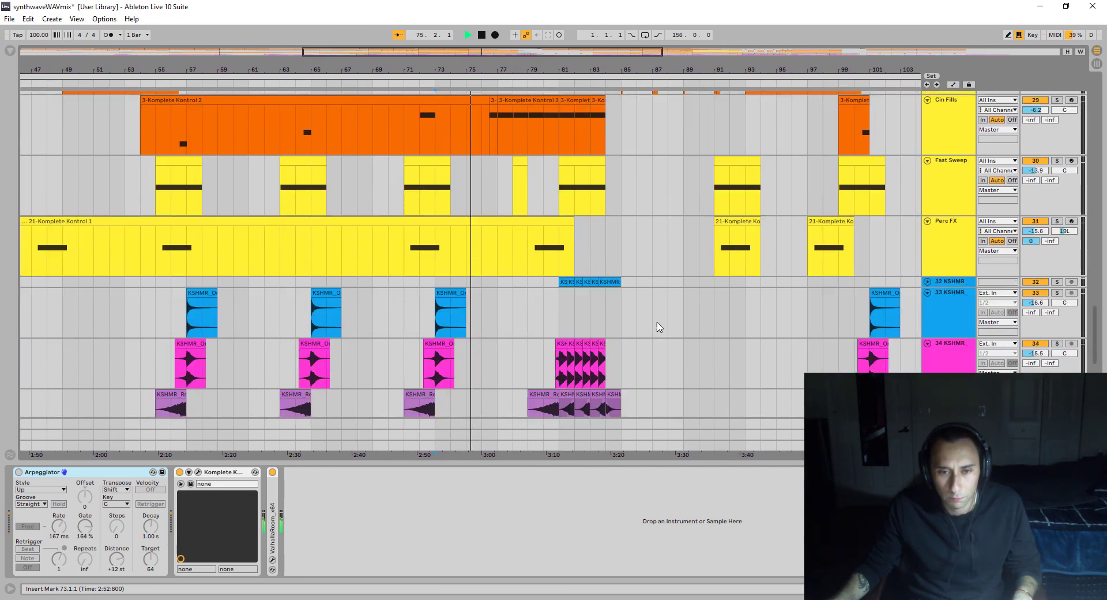
scroll(660, 326, down, 3)
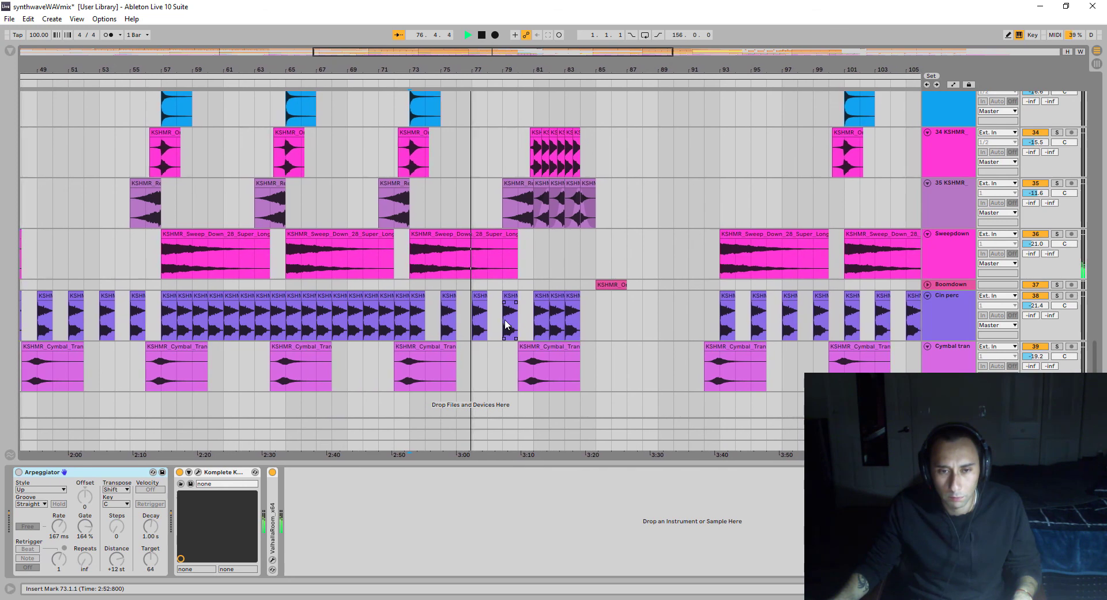
scroll(685, 345, up, 10)
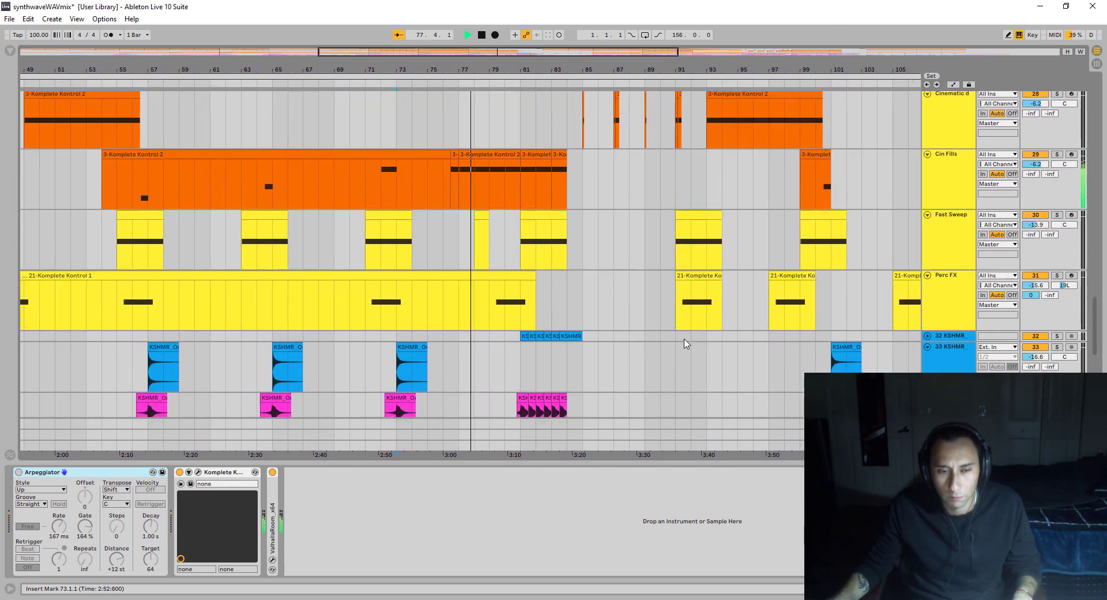
scroll(685, 345, up, 15)
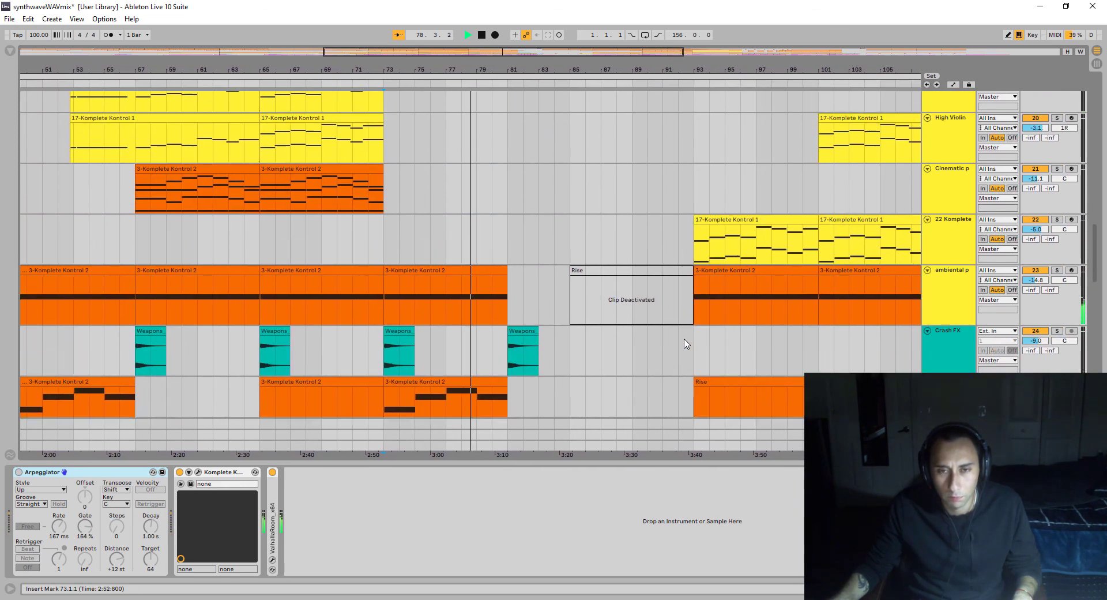
scroll(686, 345, up, 15)
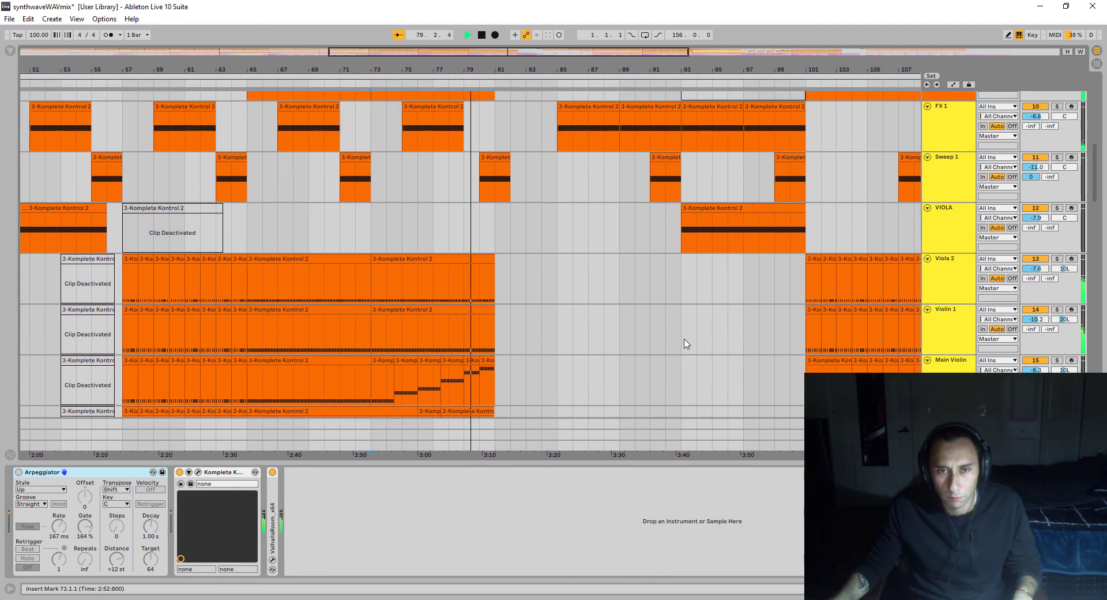
scroll(685, 344, up, 10)
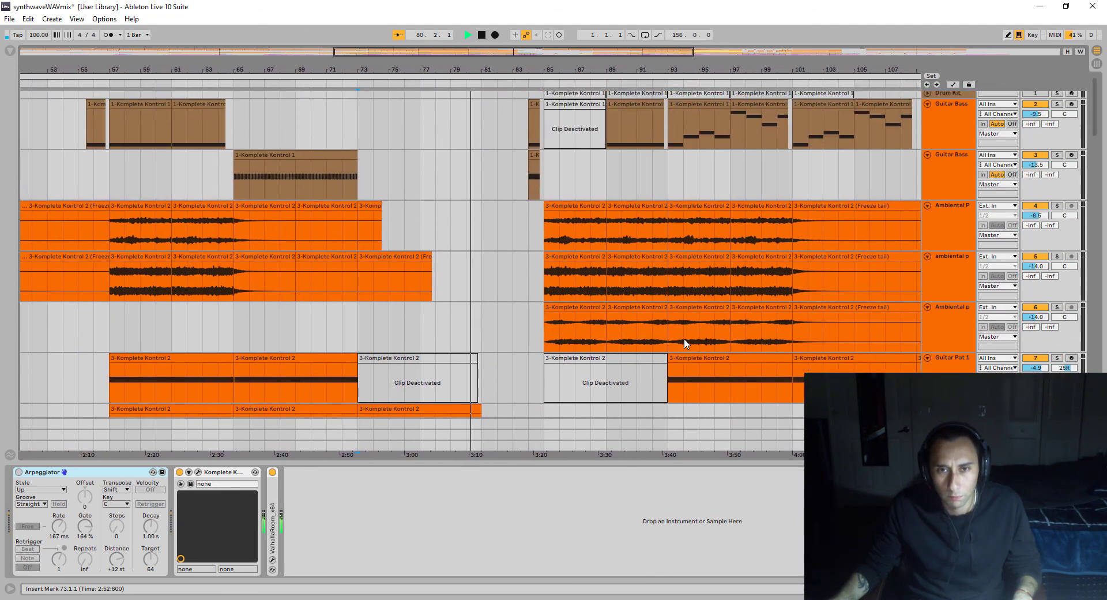
Step: Let the full mix play into the section at bar 85, review which tracks have clips there, and stop playback
click(579, 264)
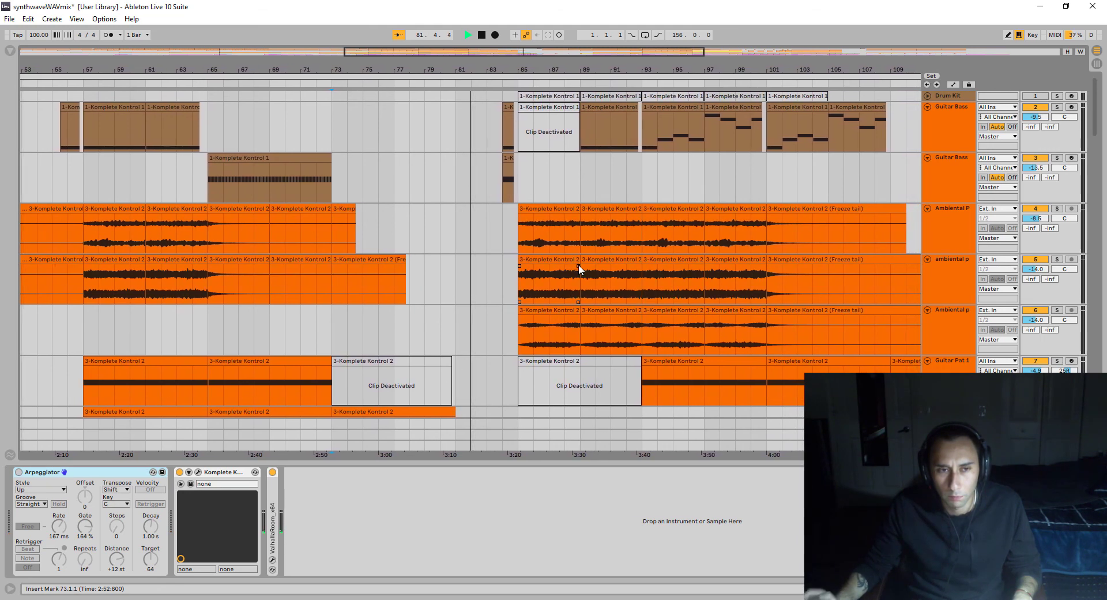
click(579, 265)
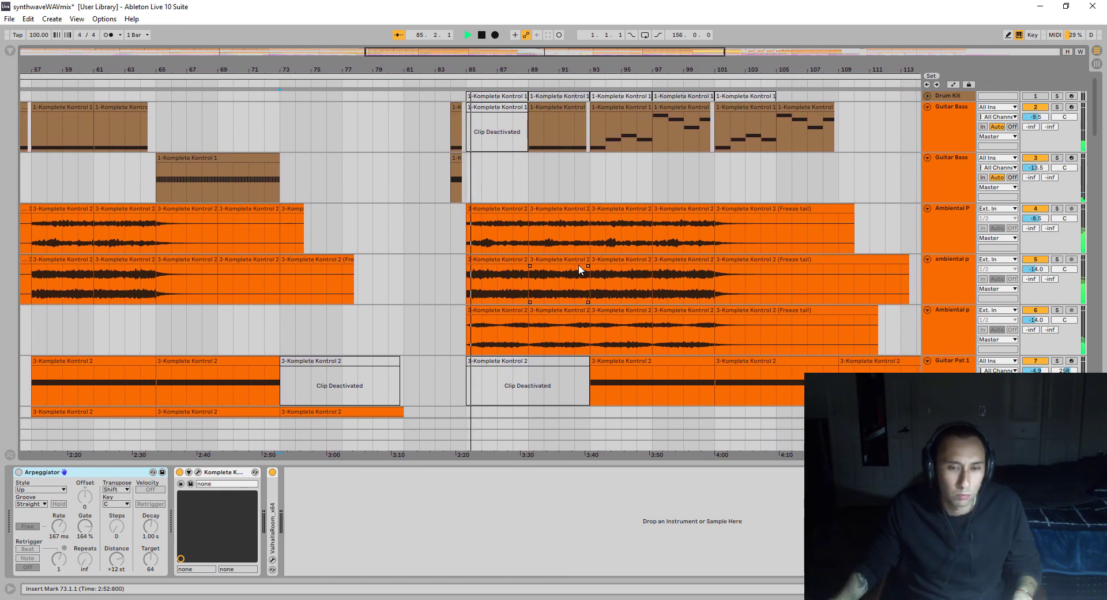
scroll(579, 264, down, 3)
scroll(579, 269, down, 14)
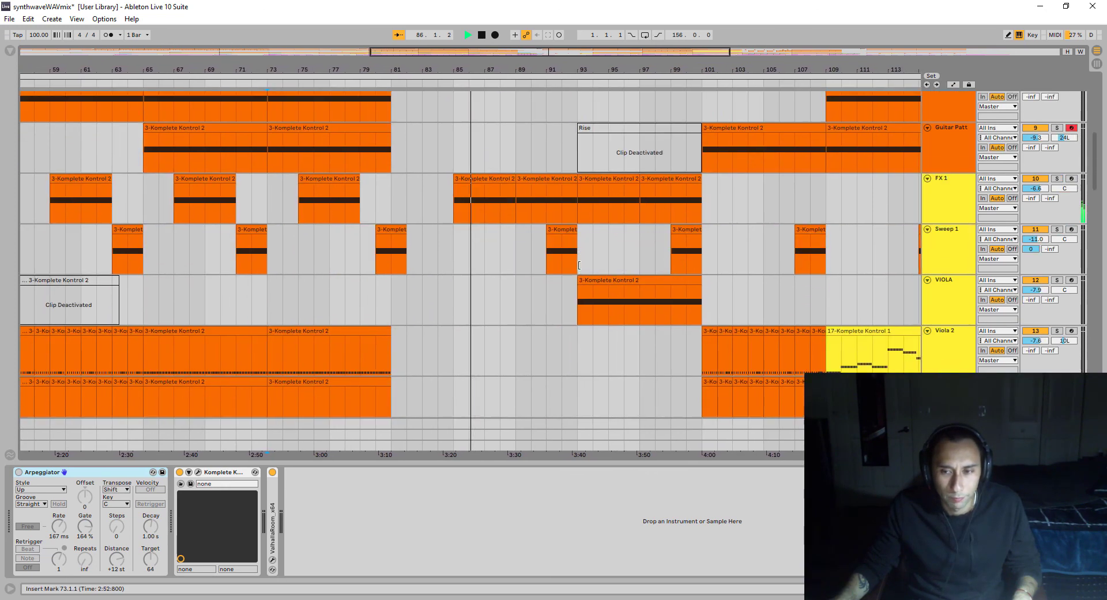
scroll(580, 270, down, 13)
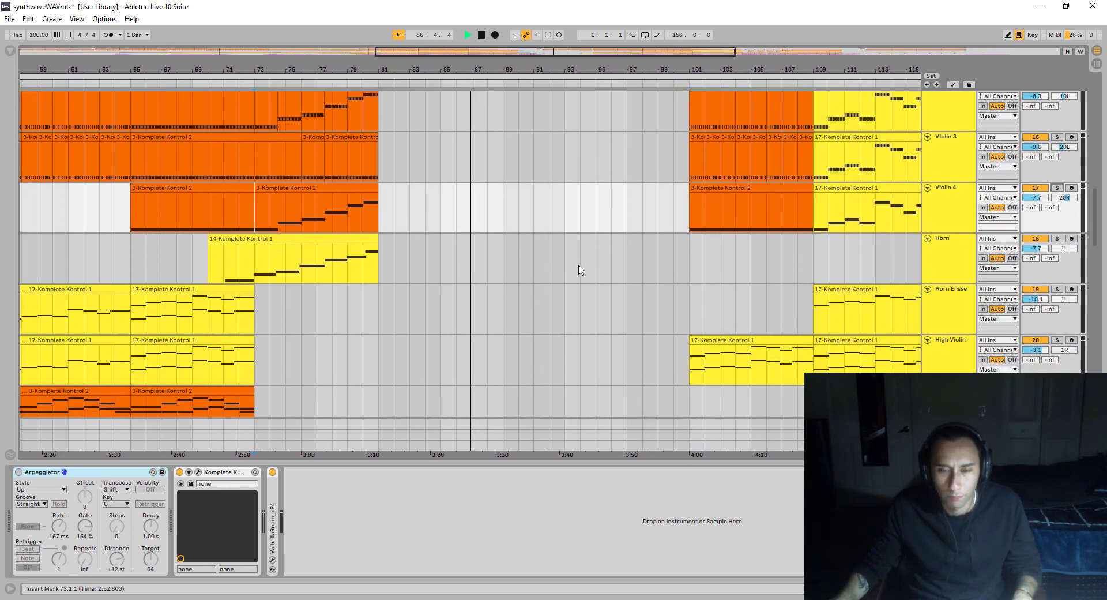
scroll(581, 270, down, 6)
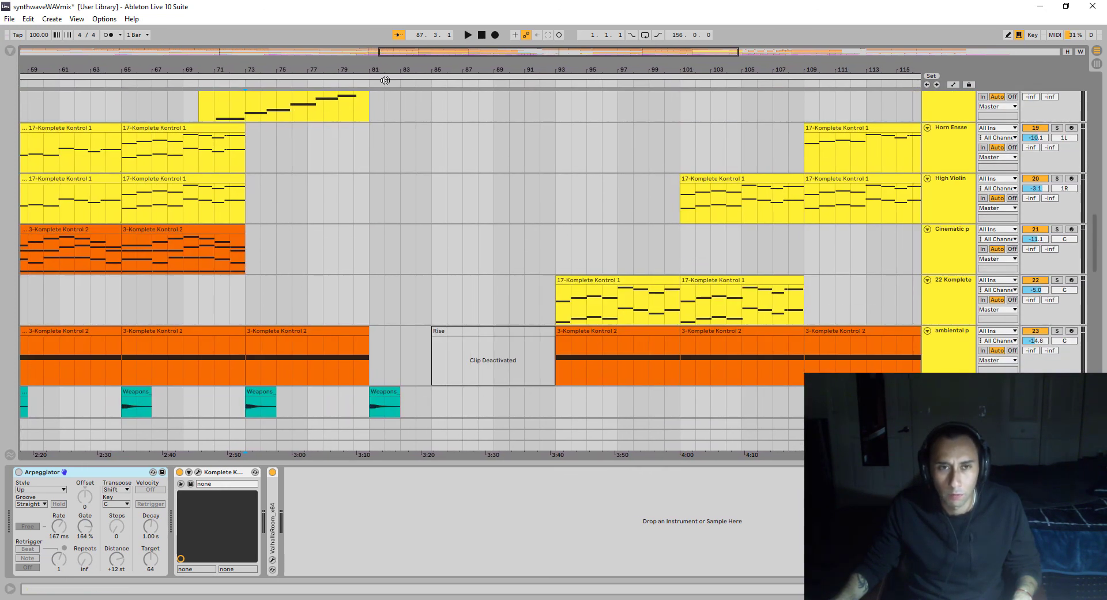
Step: Show a wider stretch of the timeline and compare the string, vocal, drum and percussion clips with the pad and guitar clips
drag(385, 70, 601, 58)
scroll(594, 323, down, 10)
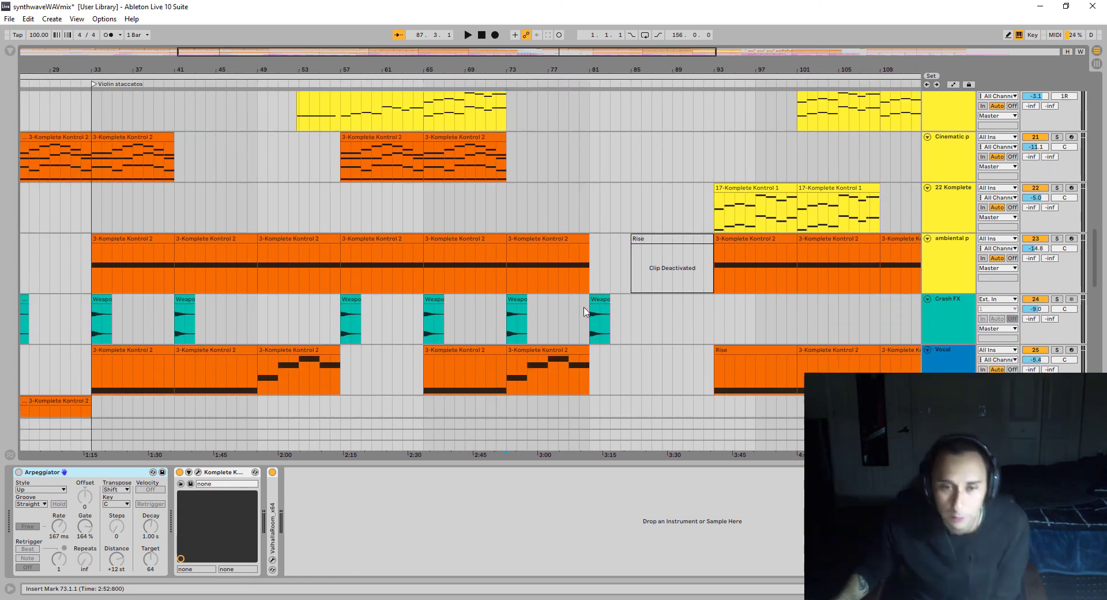
scroll(578, 347, down, 6)
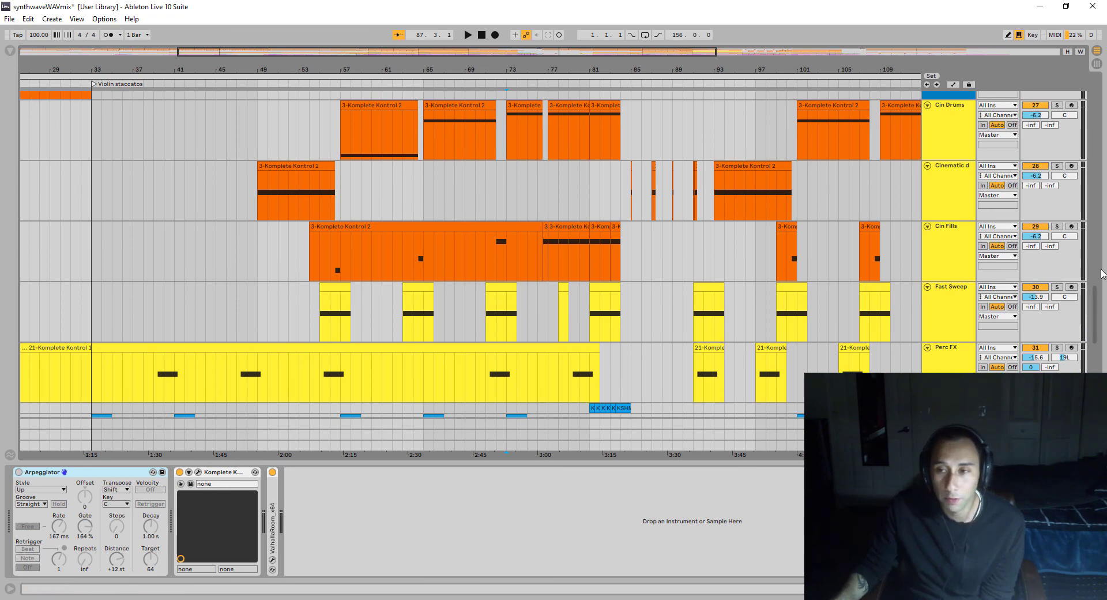
drag(1096, 298, 1089, 112)
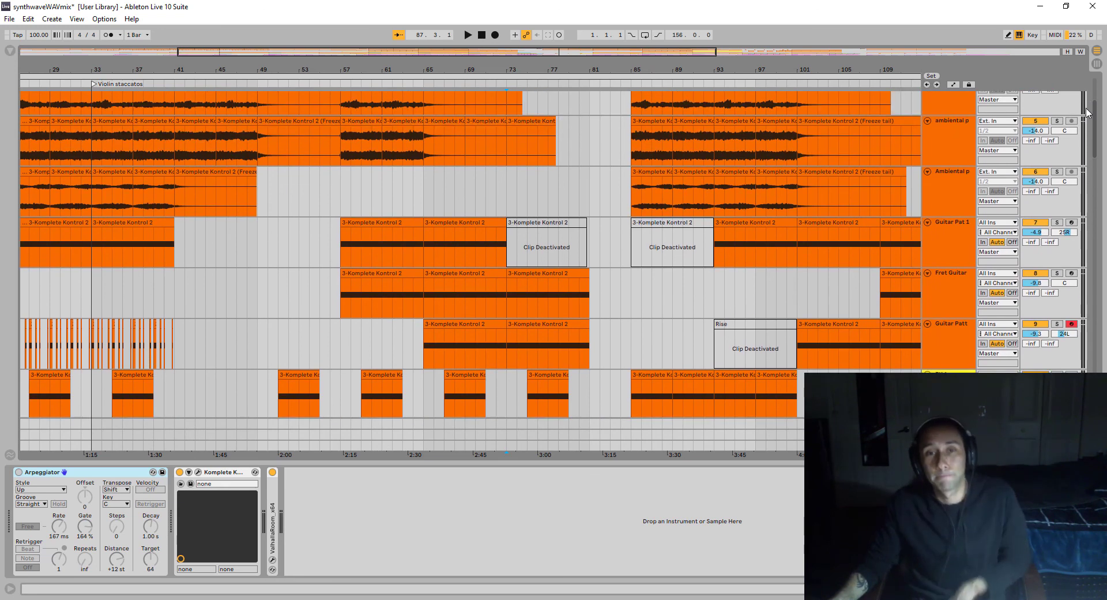